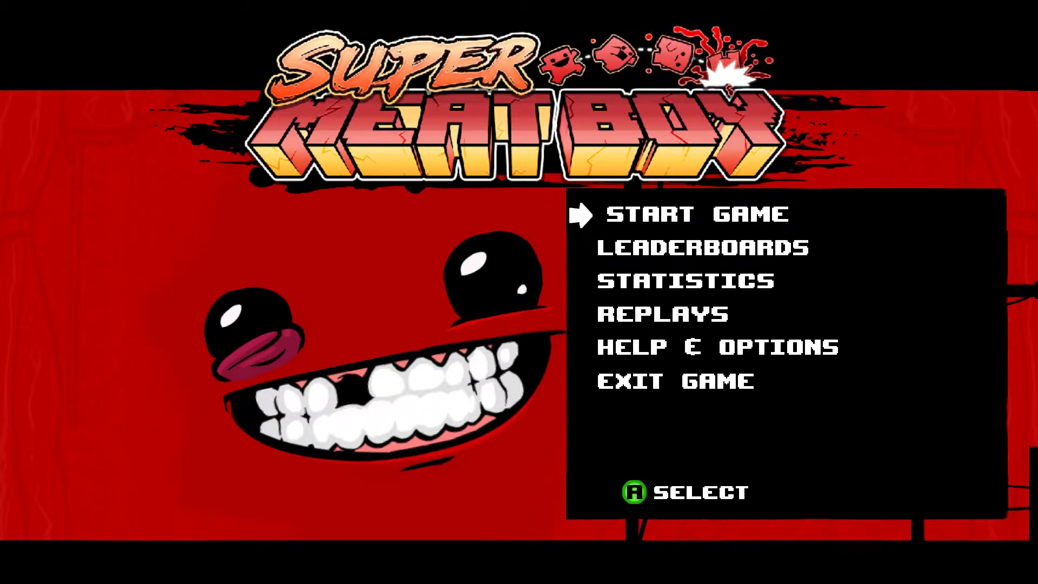
# - Start the game from the title menu to reach the Chapter 5: Rapture map
pyautogui.press('Return')
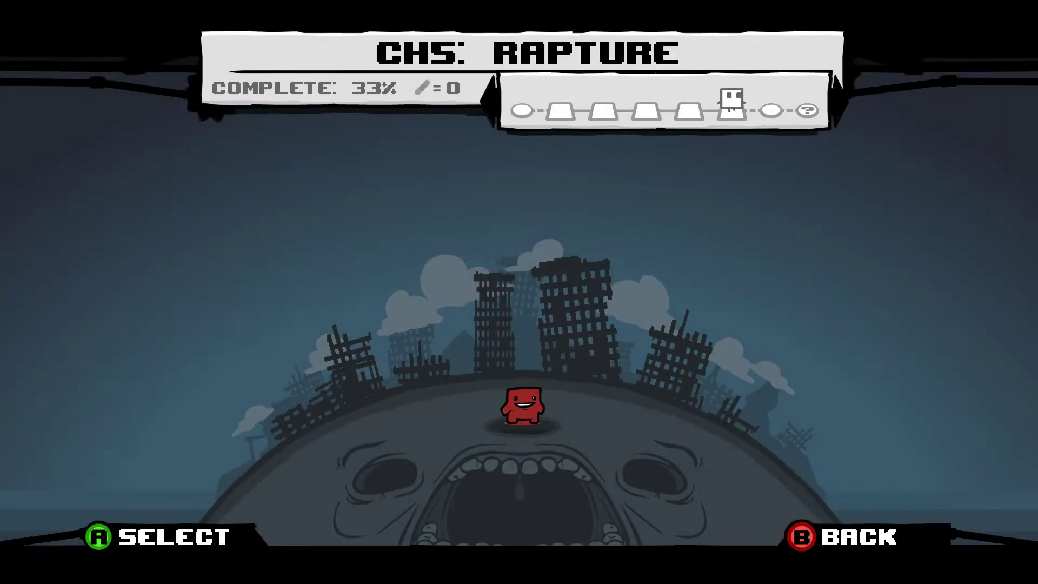
# - Move the chapter selection right to Chapter 6: The End
pyautogui.press('Right')
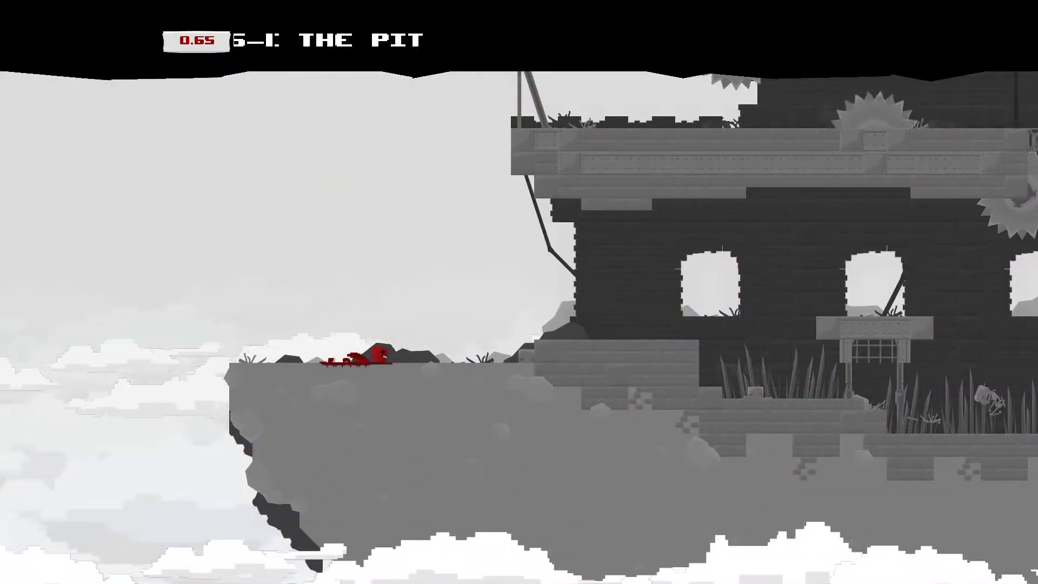
# - Make several attempts running Meat Boy right into the ruined building toward the saws
pyautogui.press('Right')
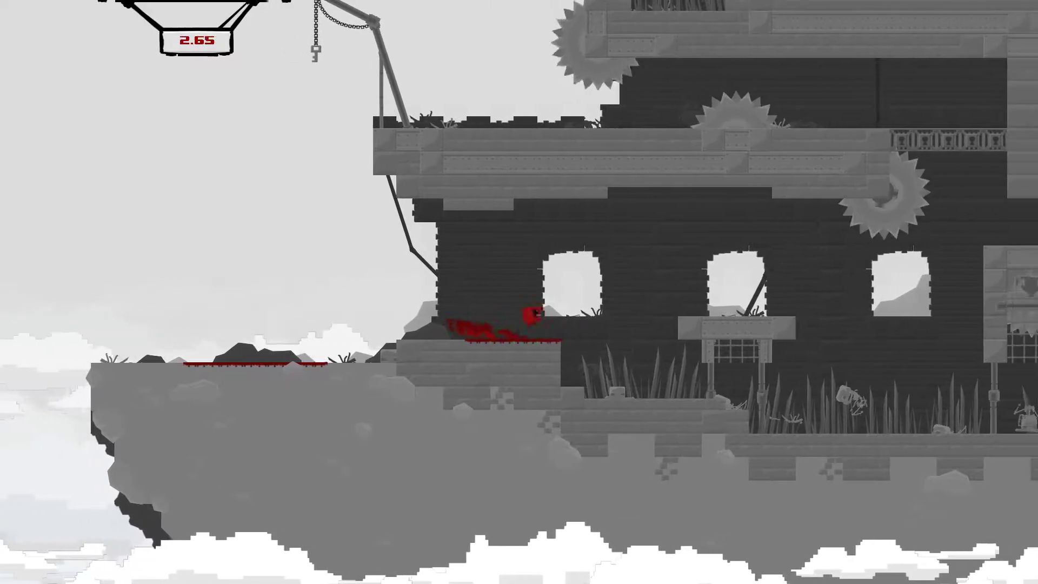
pyautogui.press('Right')
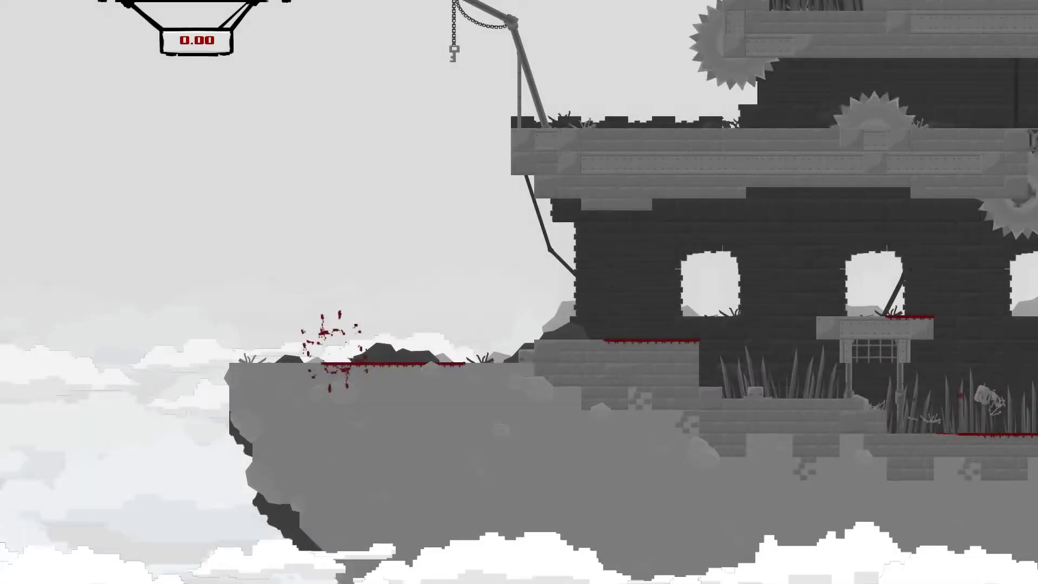
pyautogui.press('Right')
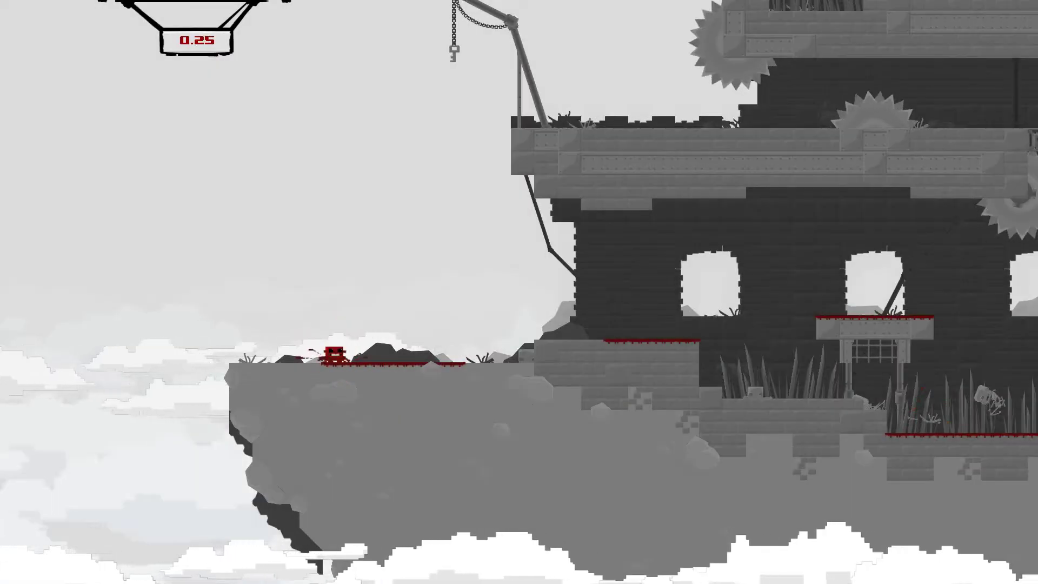
pyautogui.press('Right')
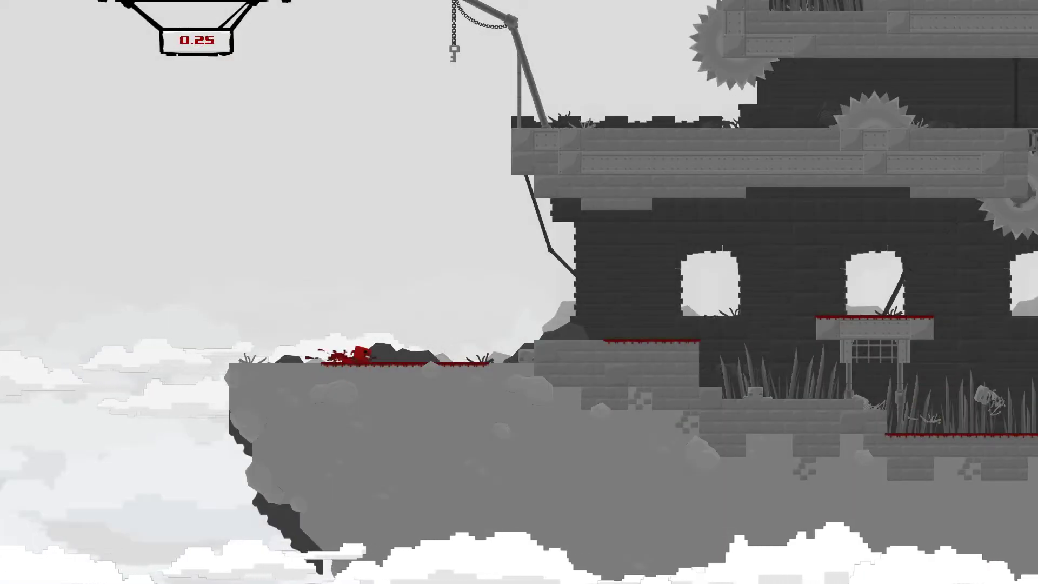
pyautogui.press('Right')
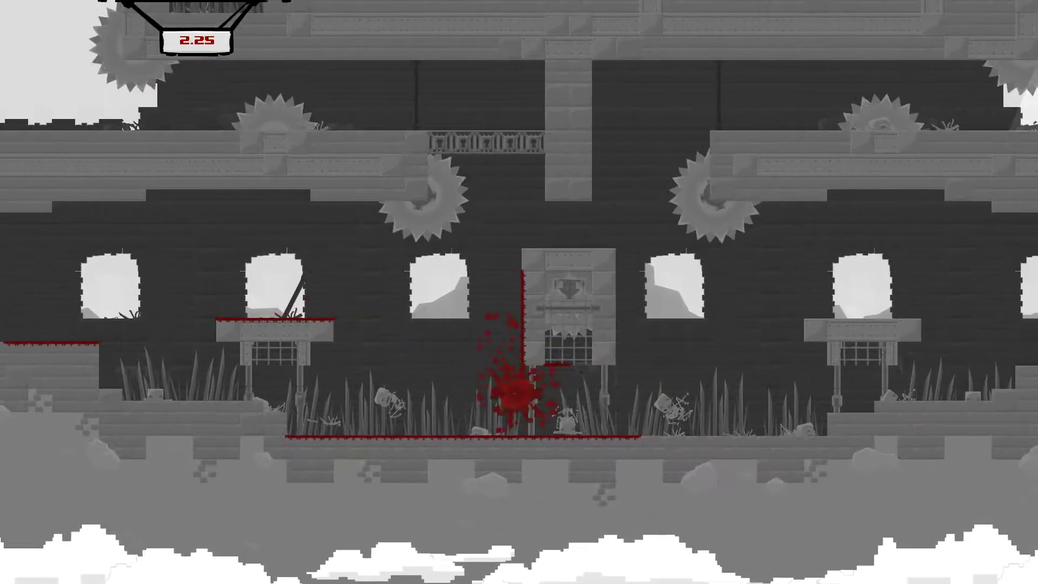
# - Try jumping up inside the building past the saw blades, dying again
pyautogui.press('Right')
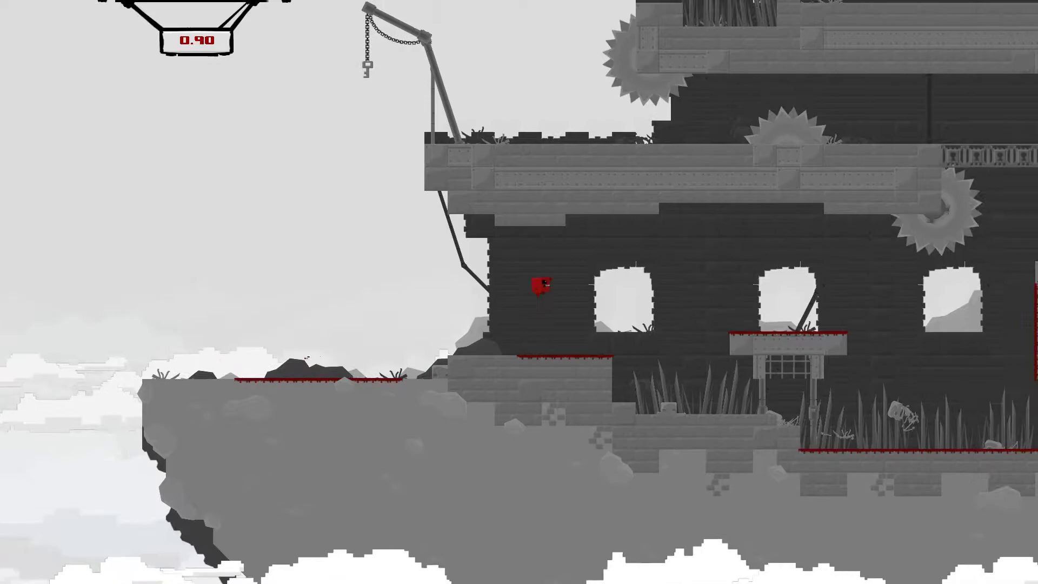
pyautogui.press('space')
pyautogui.press('Right')
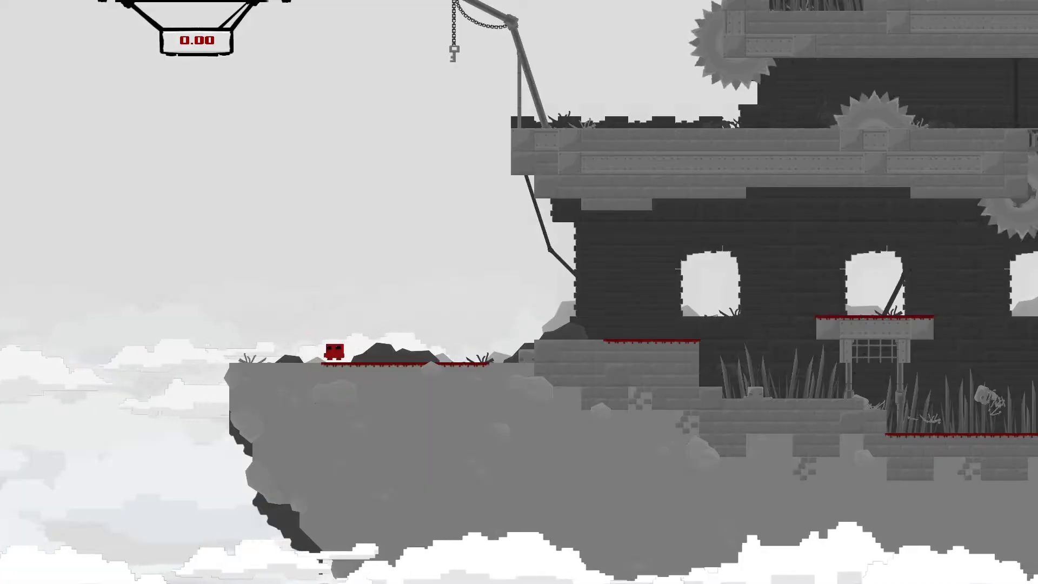
pyautogui.press('Right')
pyautogui.press('space')
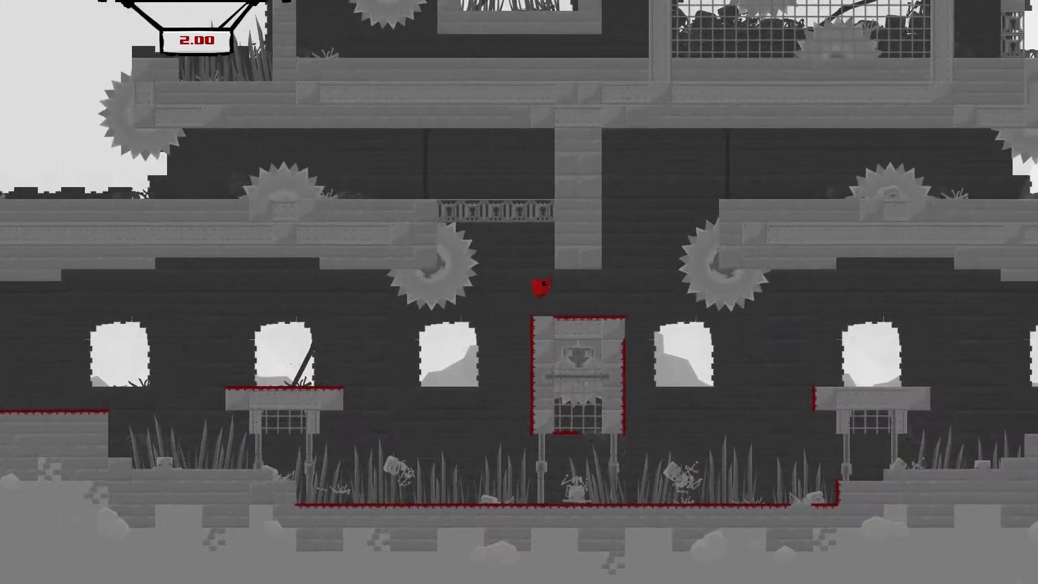
pyautogui.press('Right')
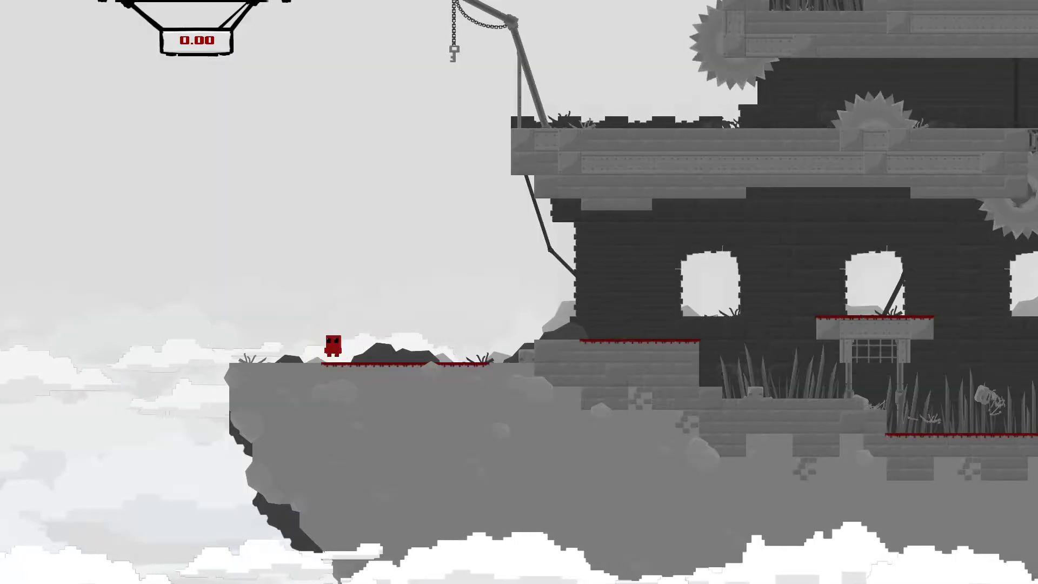
# - Jump between the two central saw blades and land on the central pillar
pyautogui.press('Right')
pyautogui.press('space')
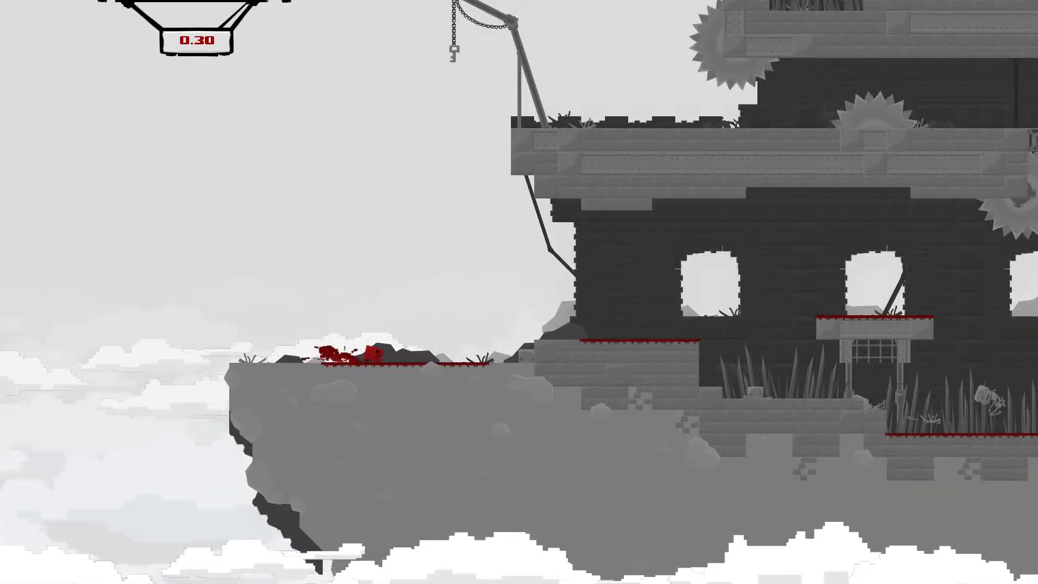
pyautogui.press('Right')
pyautogui.press('space')
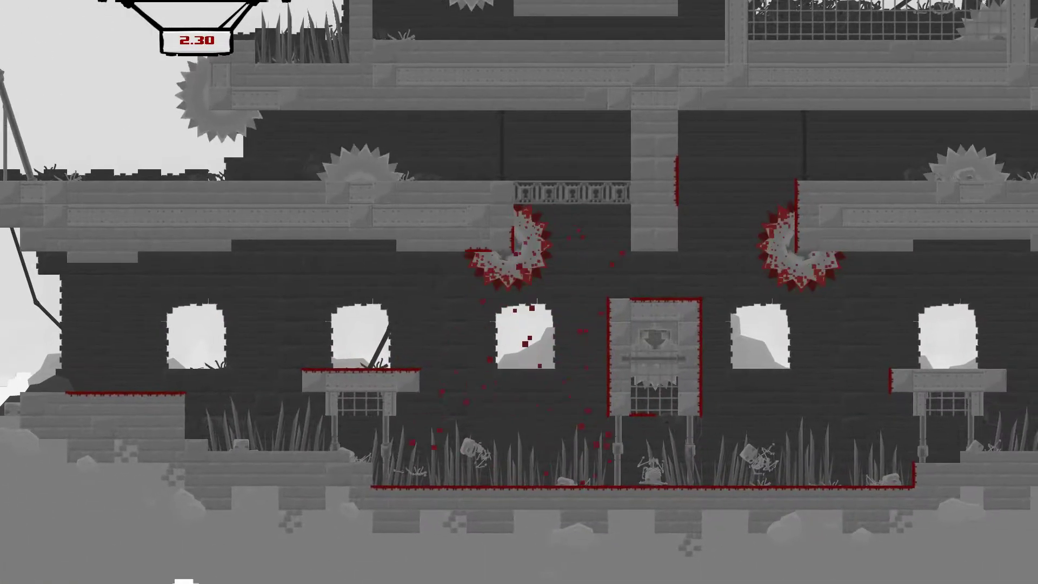
pyautogui.press('Right')
pyautogui.press('space')
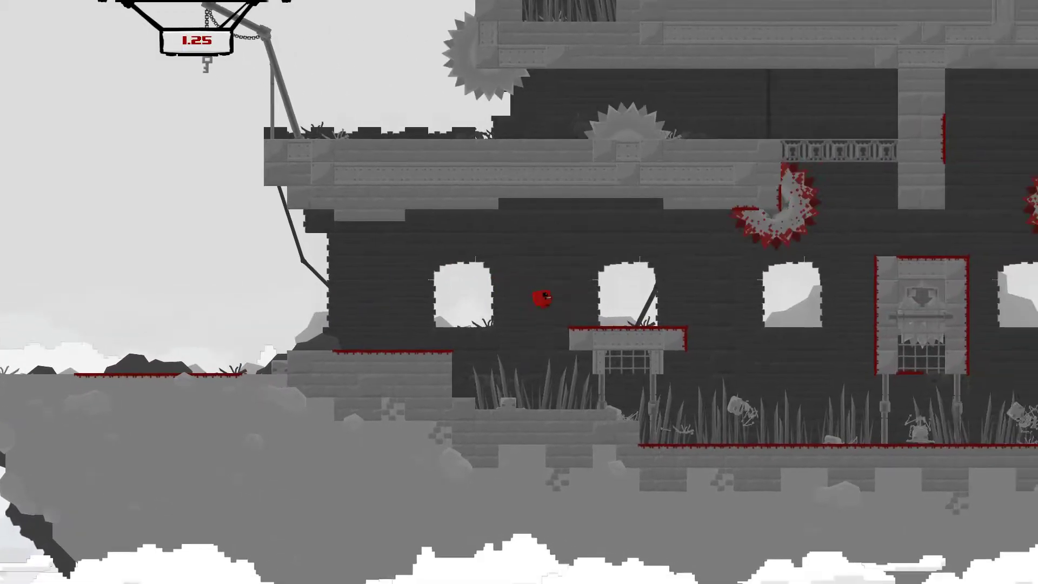
pyautogui.press('Right')
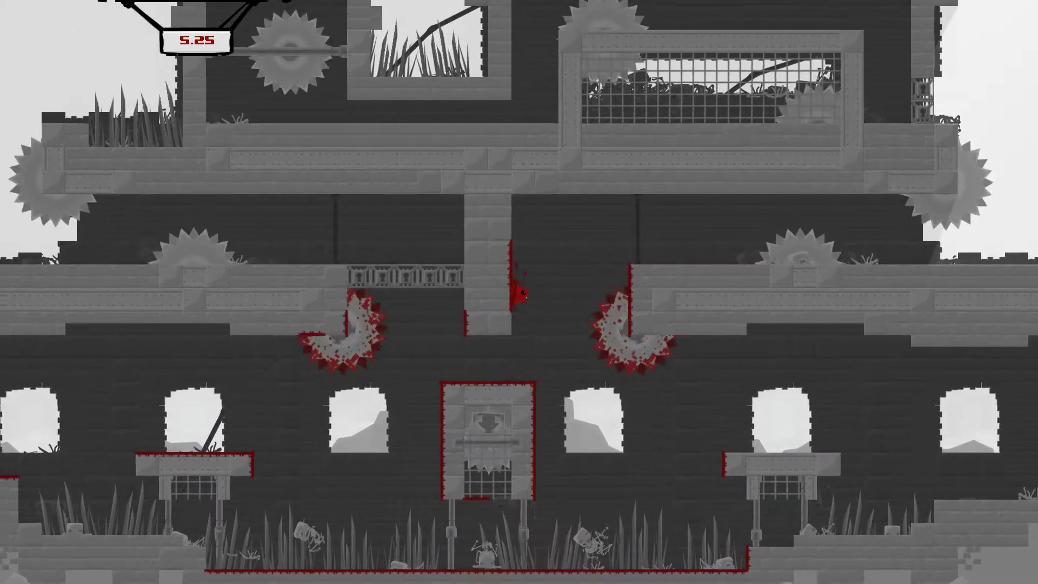
# - Leap from the pillar to the upper ledge and wall-jump onto the castle wall
pyautogui.press('space')
pyautogui.press('Right')
pyautogui.press('Right')
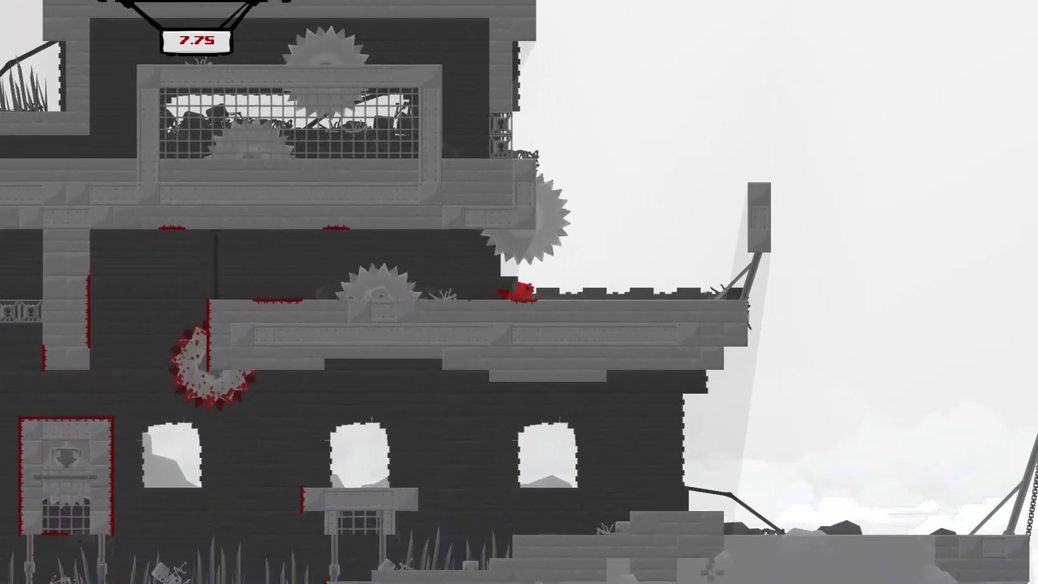
pyautogui.press('space')
pyautogui.press('space')
pyautogui.press('Left')
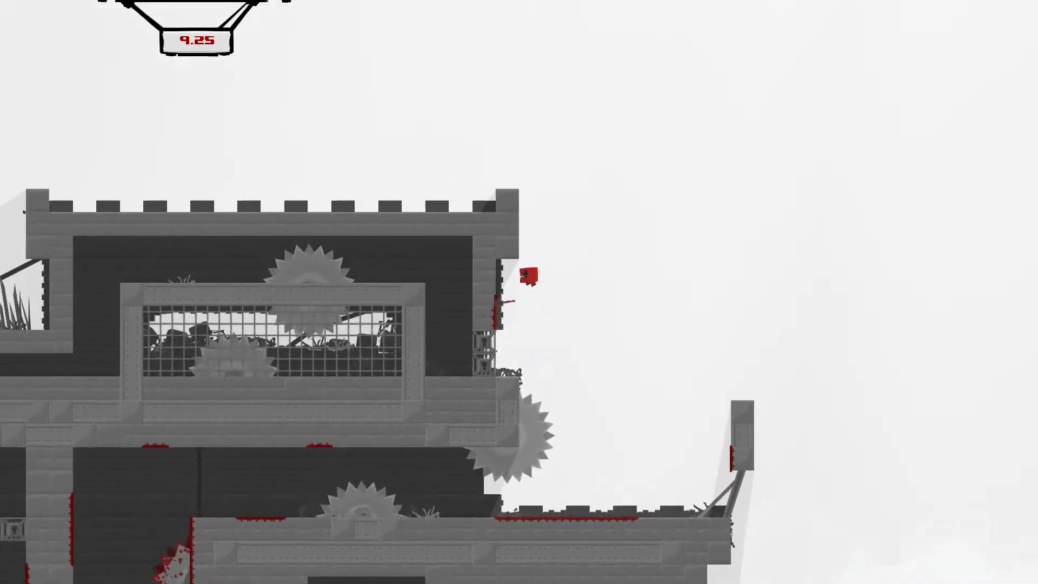
pyautogui.press('space')
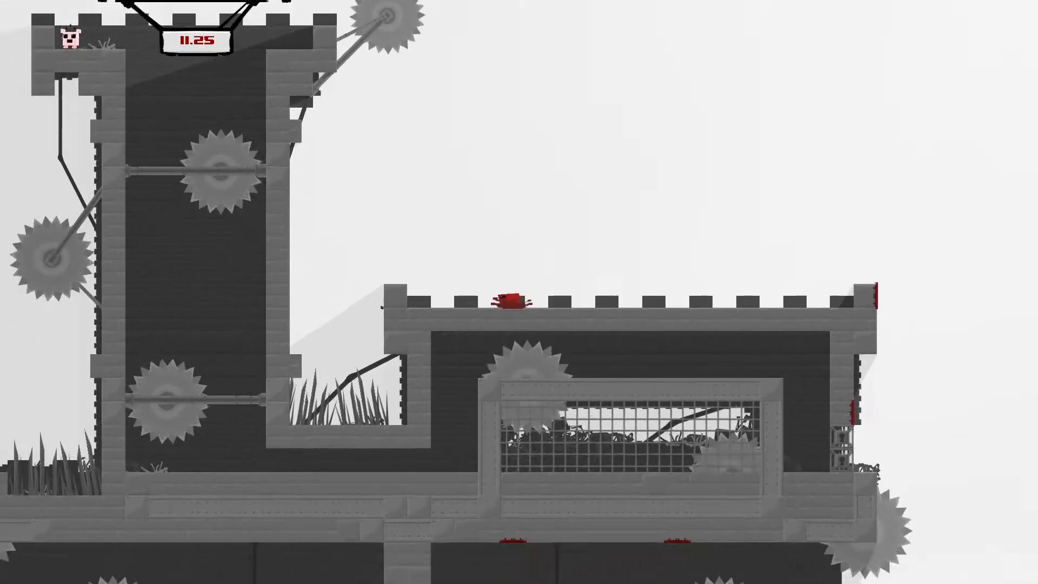
# - Cross the castle wall and wall-jump up the tall tower's right side
pyautogui.press('Right')
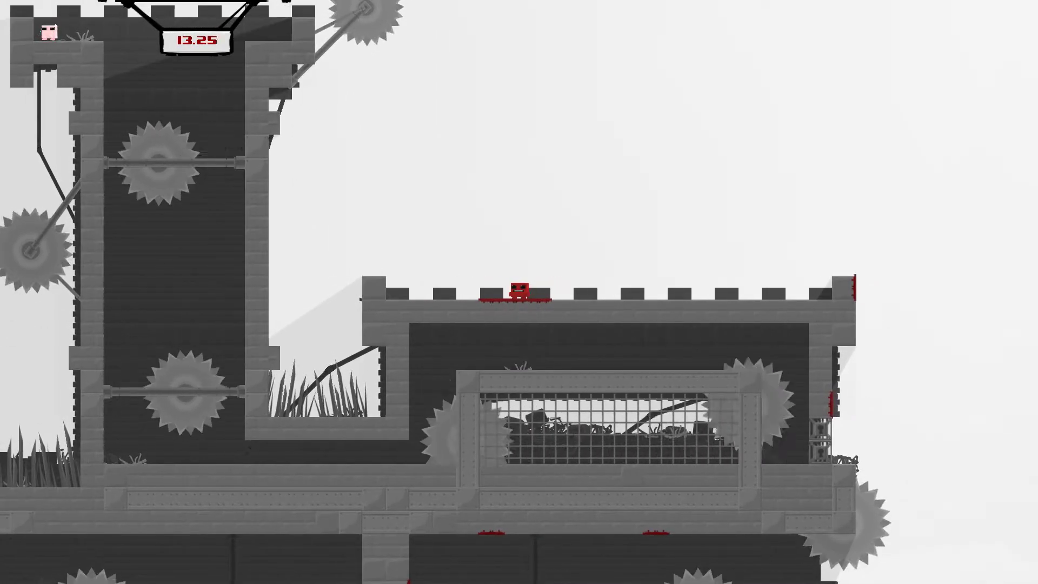
pyautogui.press('space')
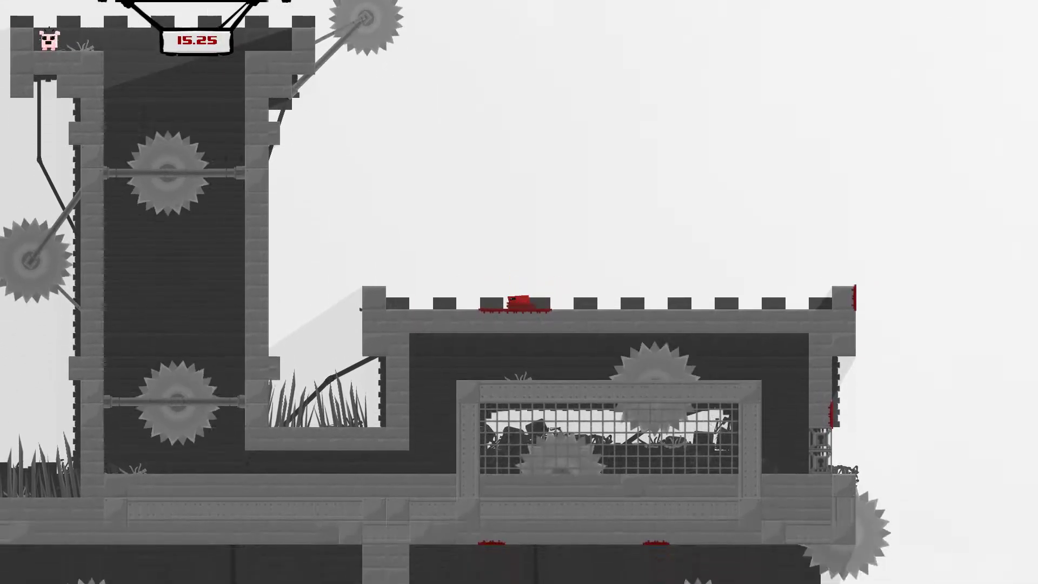
pyautogui.press('space')
pyautogui.press('Left')
pyautogui.press('space')
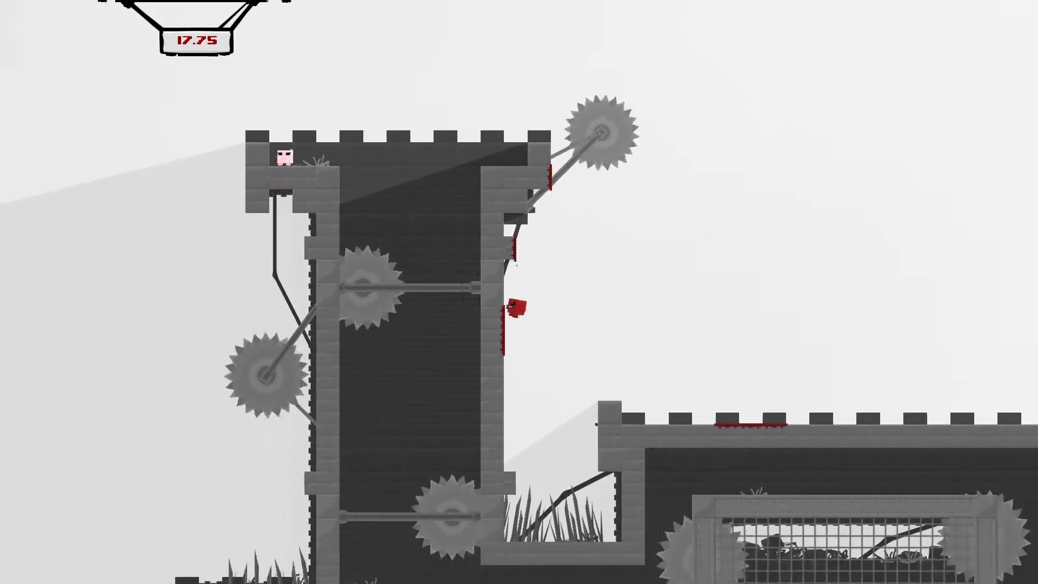
pyautogui.press('space')
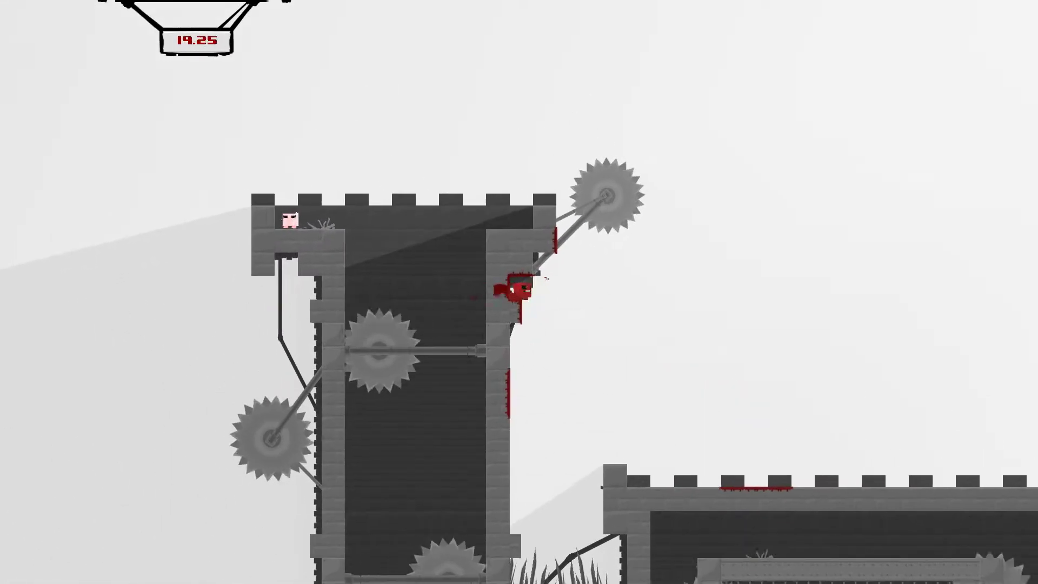
pyautogui.press('space')
pyautogui.press('Left')
pyautogui.press('space')
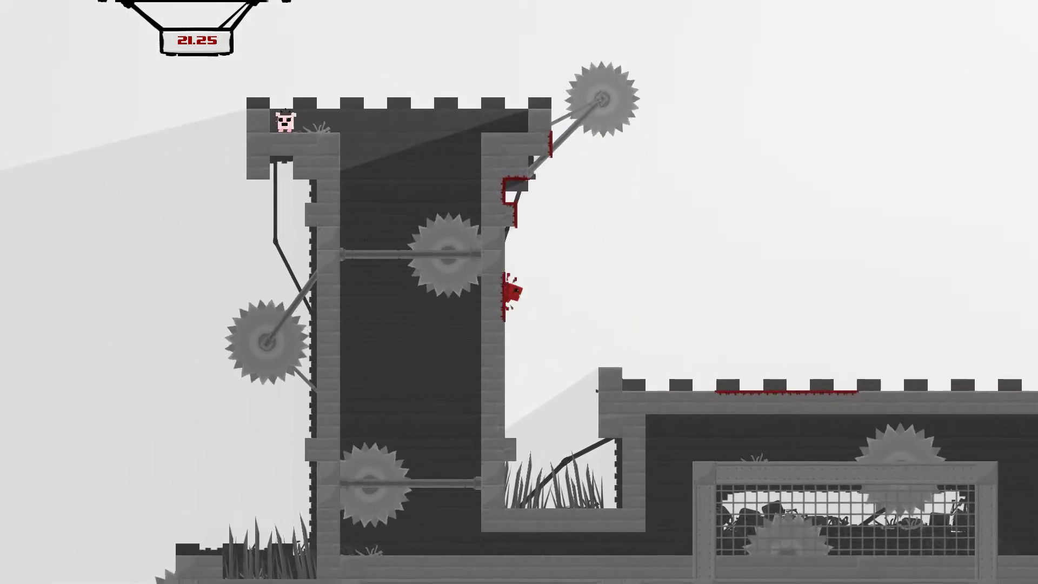
pyautogui.press('space')
pyautogui.press('space')
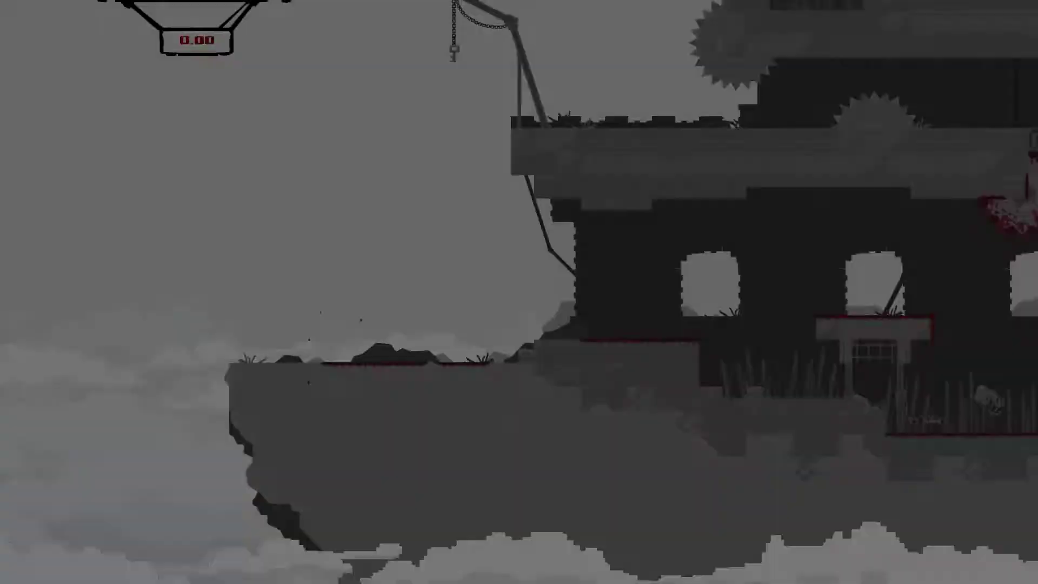
# - Run into the castle and jump between the central saws past the pillar
pyautogui.press('Right')
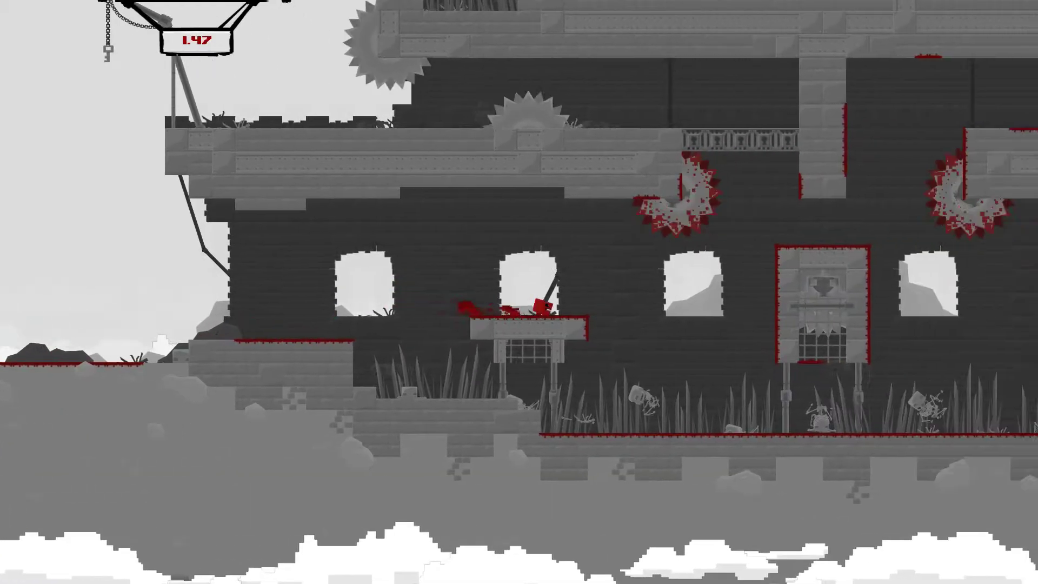
pyautogui.press('space')
pyautogui.press('space')
pyautogui.press('Right')
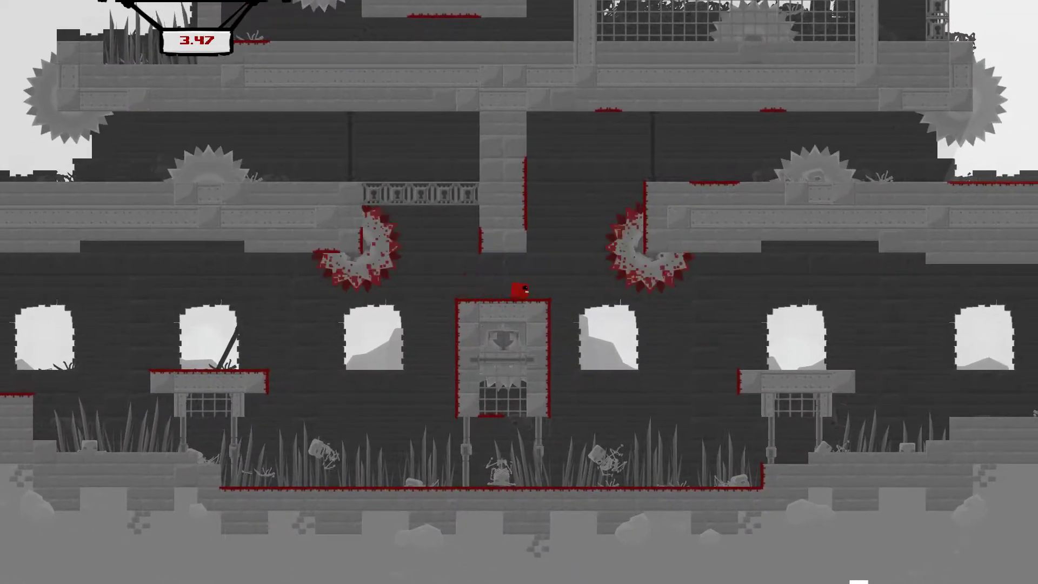
pyautogui.press('space')
# - Reach the rocky crane ledge, then return left to the small platform inside the castle
pyautogui.press('Right')
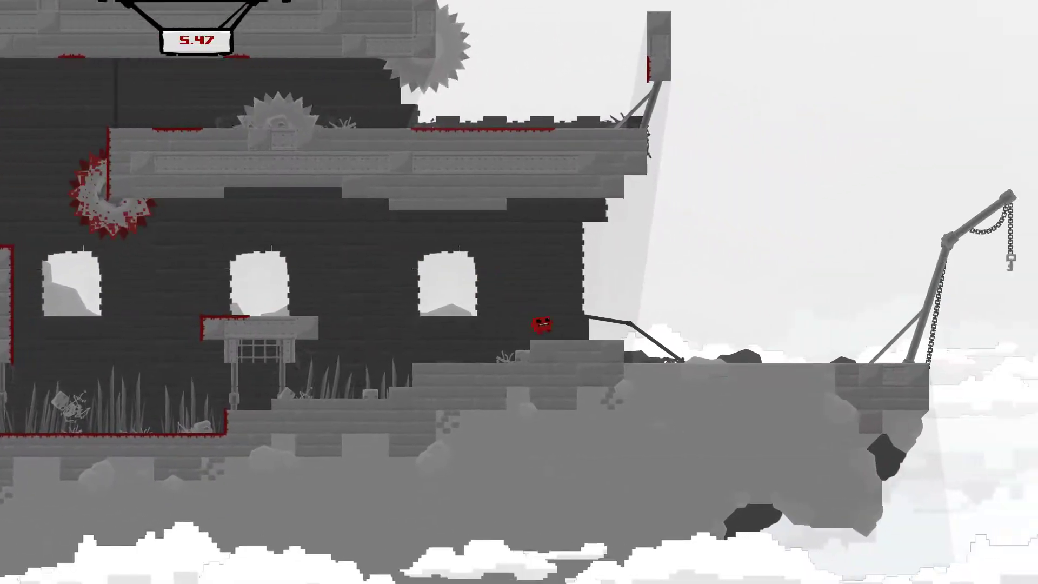
pyautogui.press('space')
pyautogui.press('space')
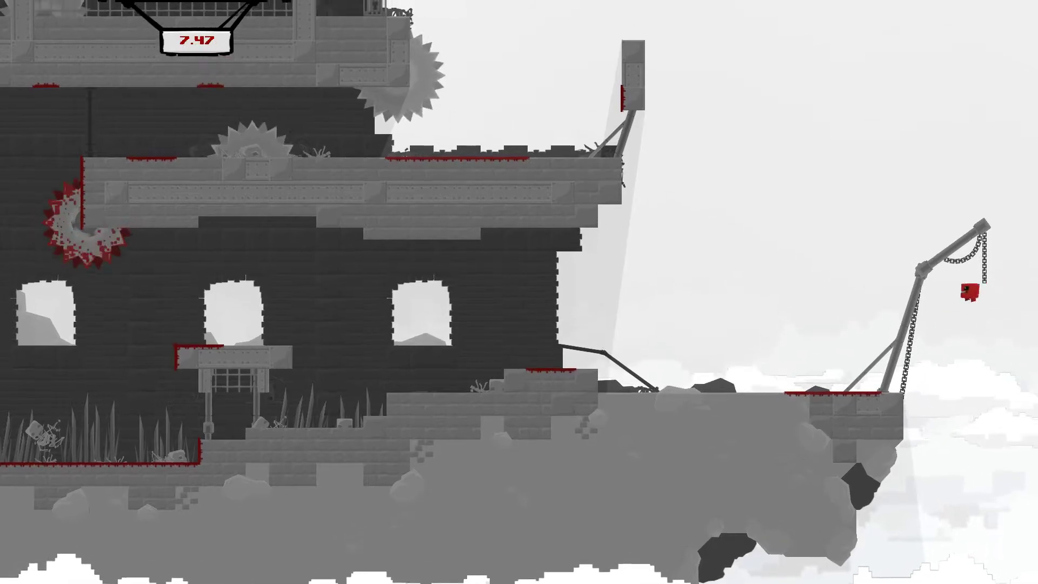
pyautogui.press('Left')
pyautogui.press('Left')
pyautogui.press('space')
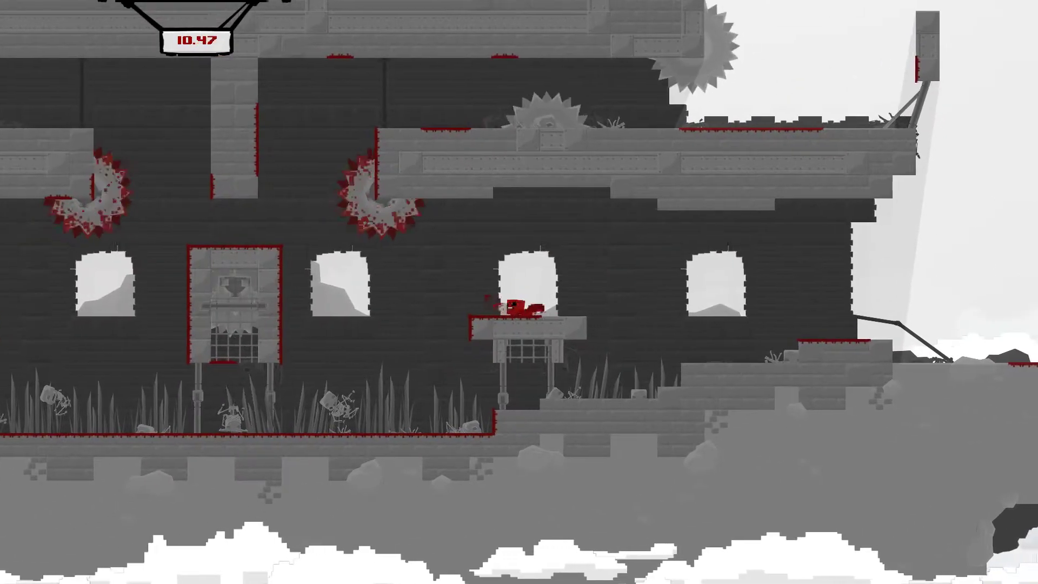
pyautogui.press('Left')
pyautogui.press('space')
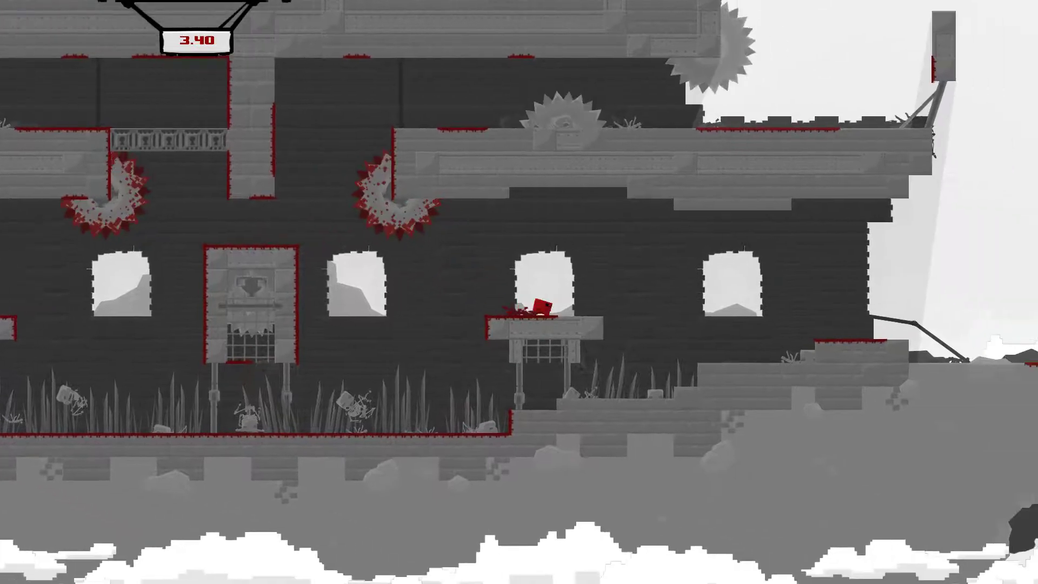
# - Leap out toward the crane ledge again, then head back left between the saws
pyautogui.press('Right')
pyautogui.press('space')
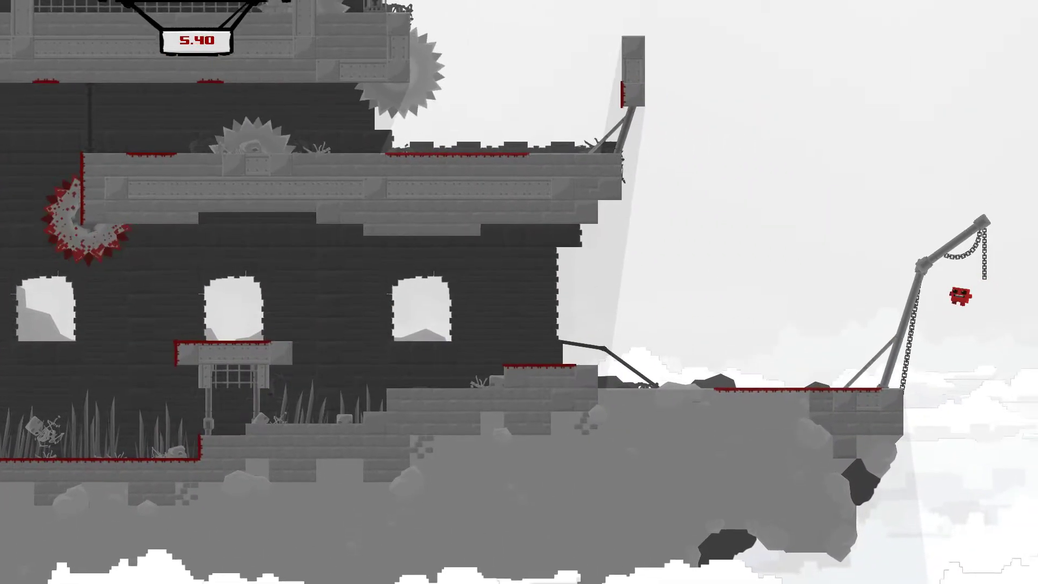
pyautogui.press('Left')
pyautogui.press('Left')
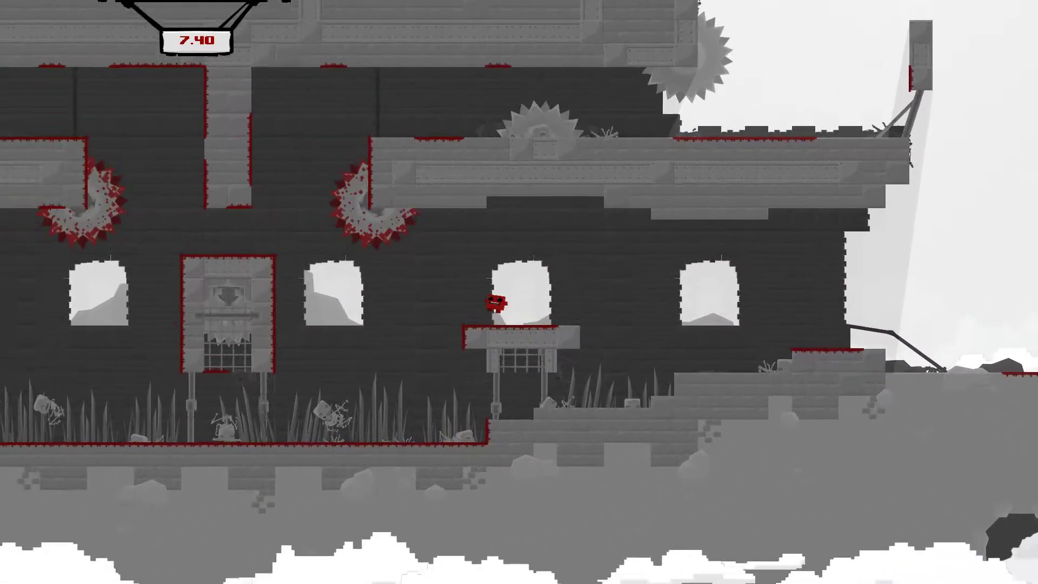
pyautogui.press('space')
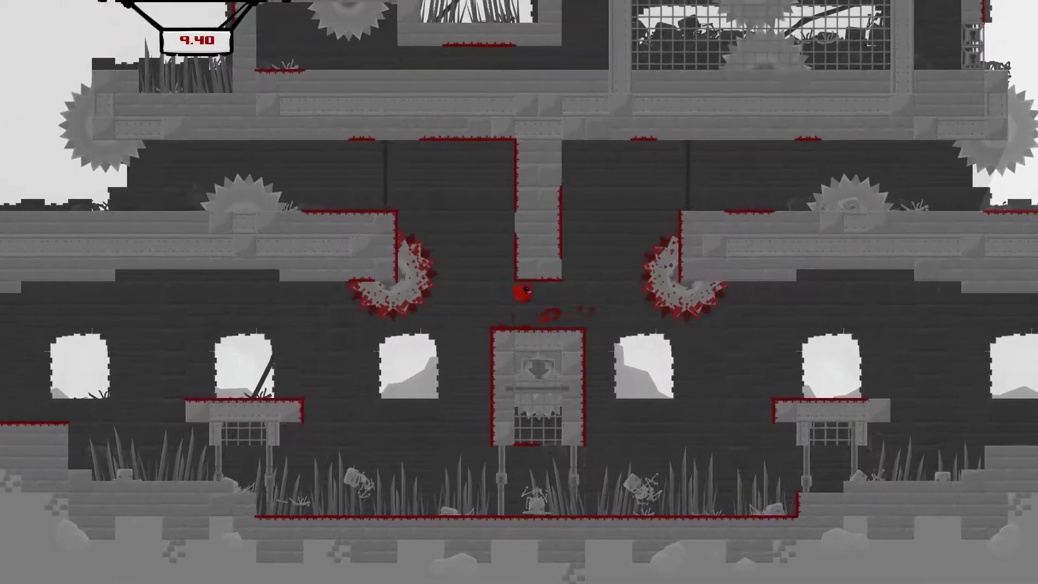
# - Climb the central shaft above the goal door, steering over the saw
pyautogui.press('Right')
pyautogui.press('space')
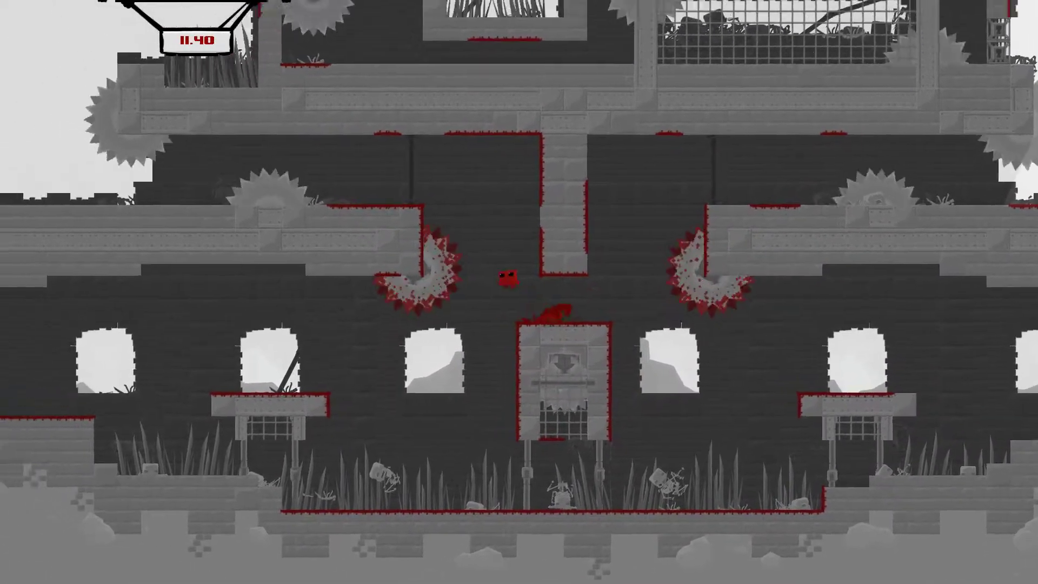
pyautogui.press('Left')
pyautogui.press('space')
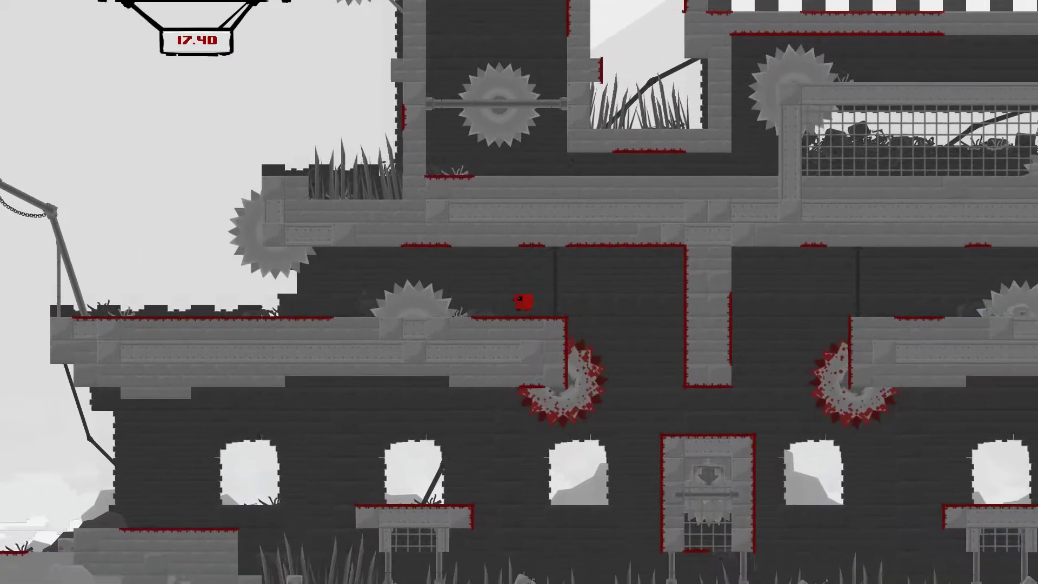
pyautogui.press('Right')
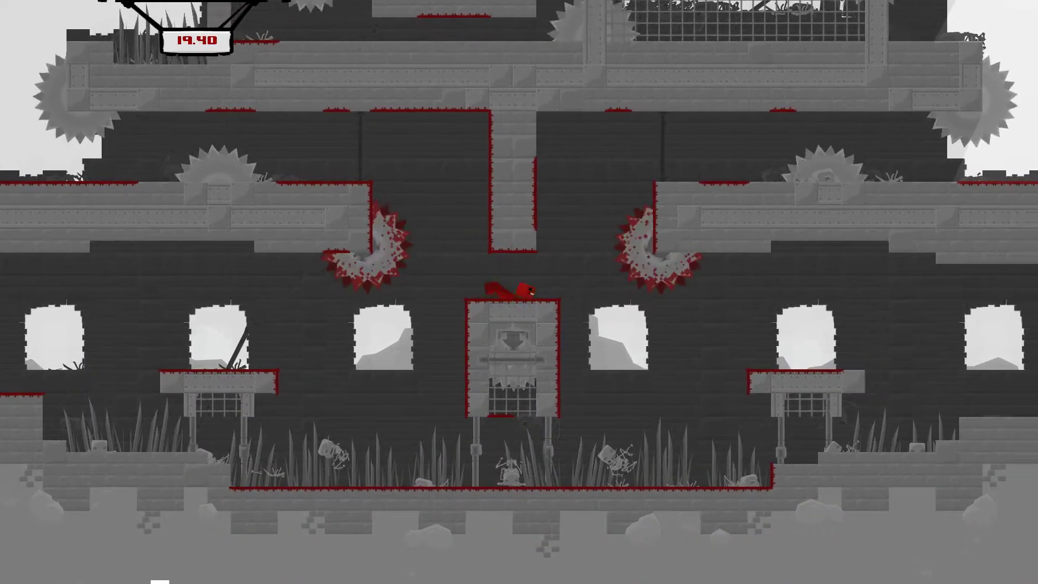
pyautogui.press('space')
pyautogui.press('Right')
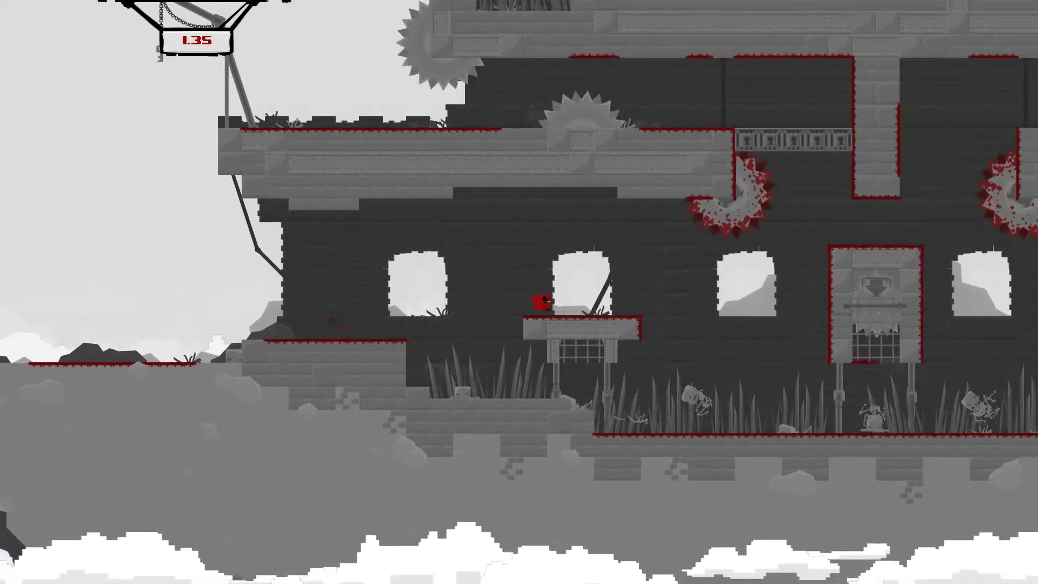
# - Leap toward the wall shaft, reach the low platform, then swing back inside
pyautogui.press('Right')
pyautogui.press('space')
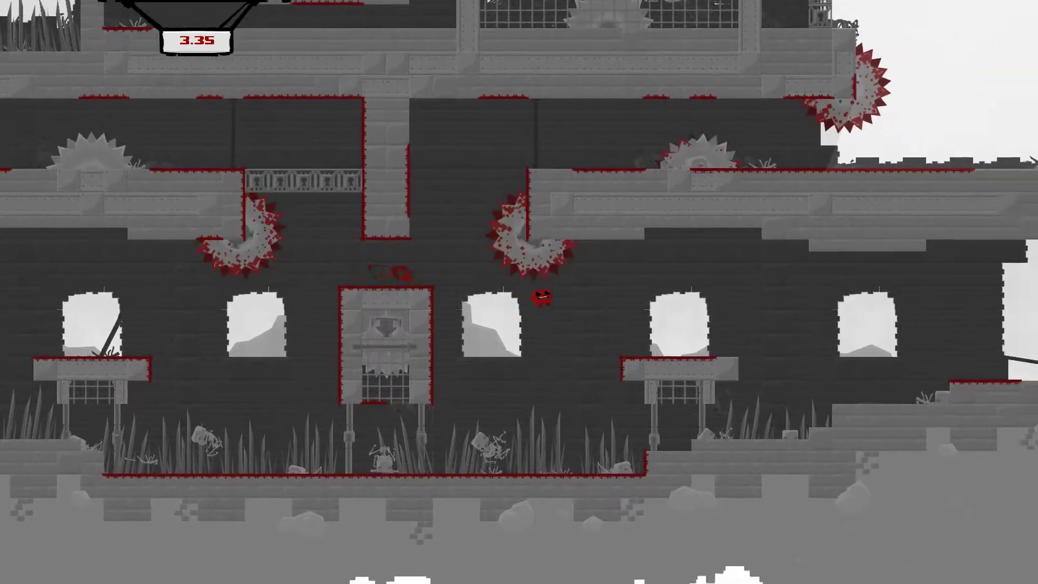
pyautogui.press('Right')
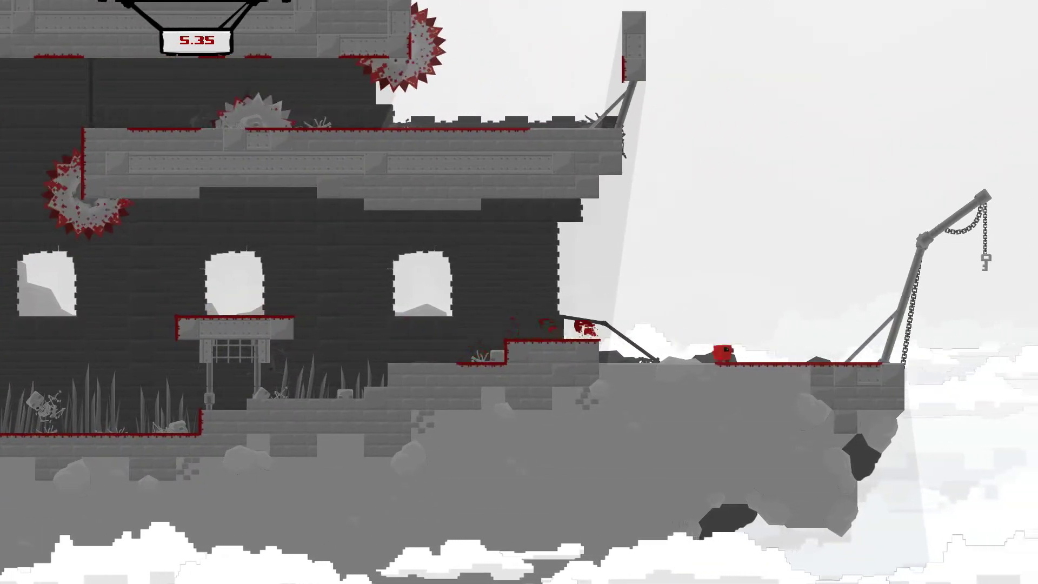
pyautogui.press('Left')
pyautogui.press('space')
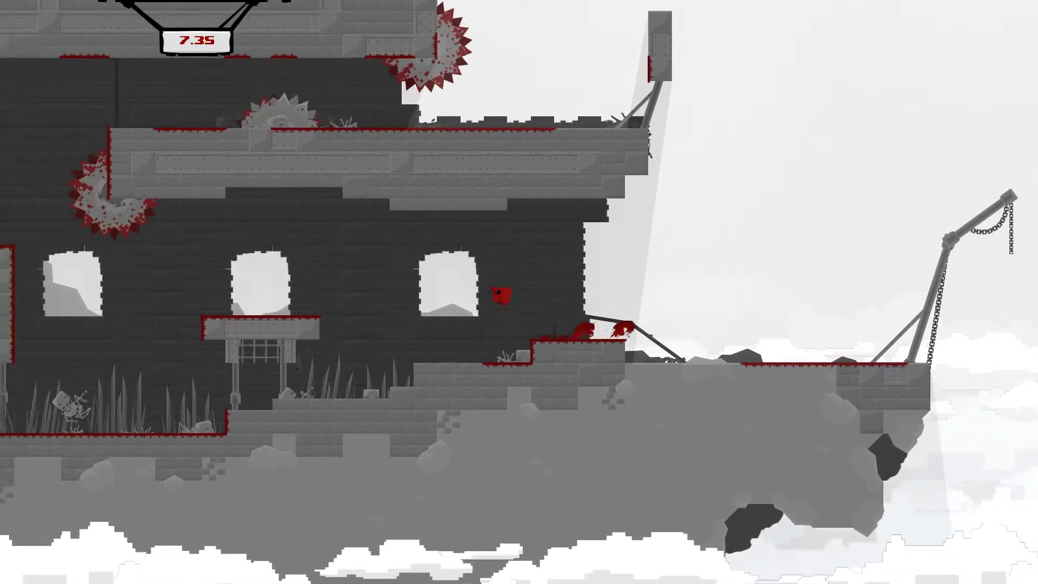
# - Wall-jump up the vertical shaft onto the upper ledge and attempt passing the upper saws
pyautogui.press('Left')
pyautogui.press('space')
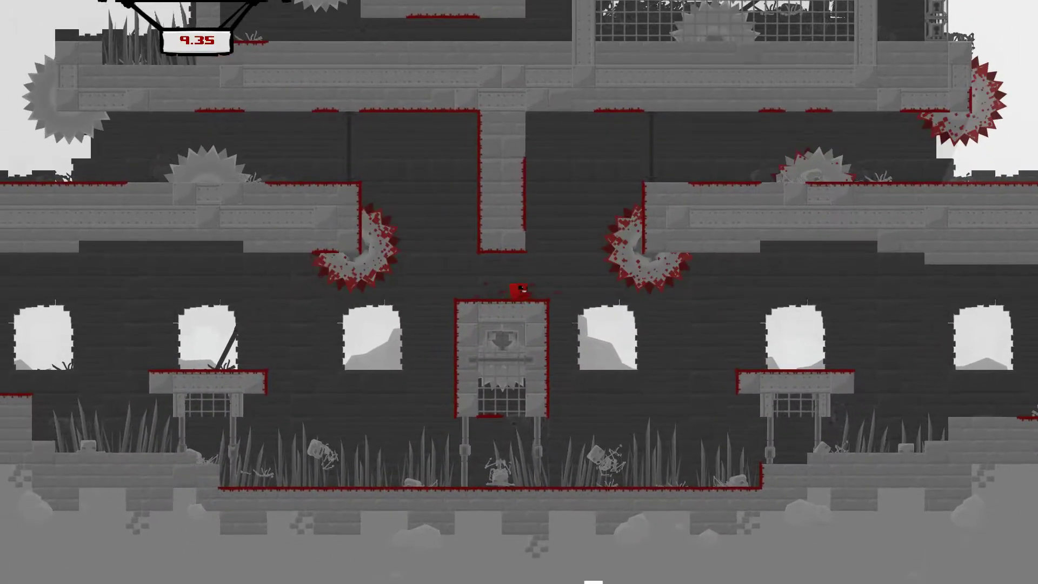
pyautogui.press('space')
pyautogui.press('Left')
pyautogui.press('space')
pyautogui.press('Left')
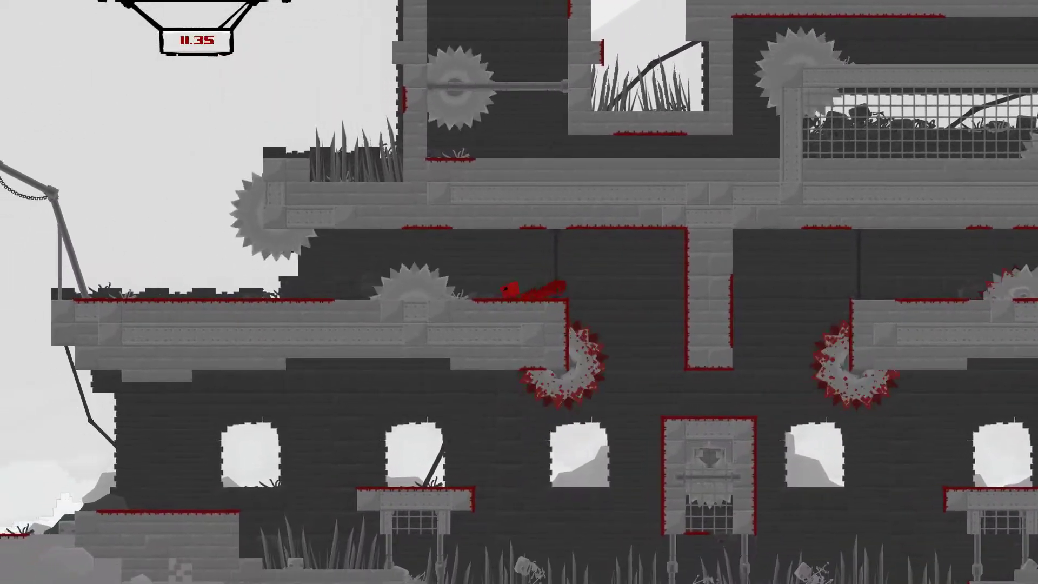
pyautogui.press('Left')
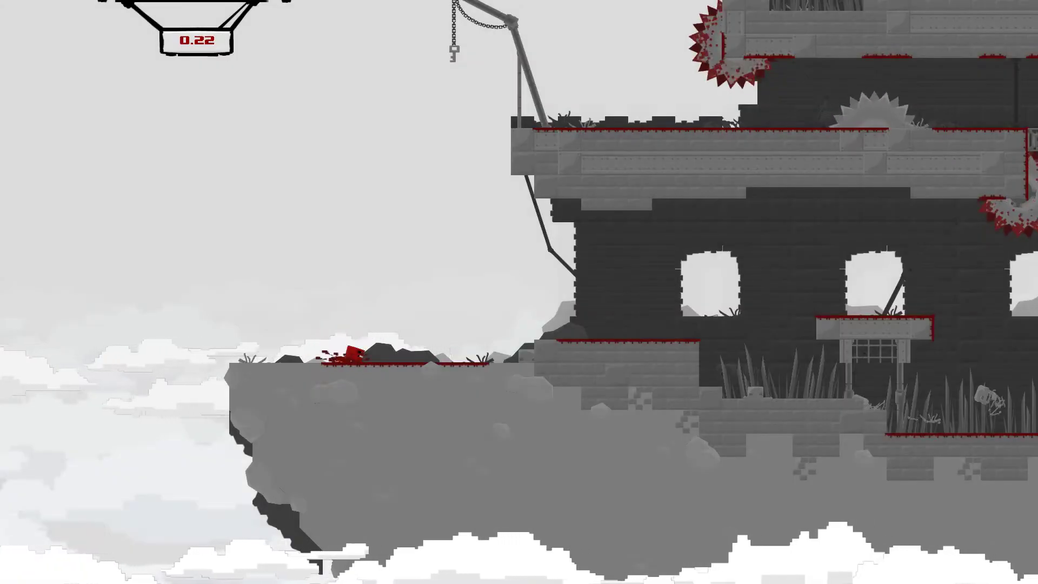
# - On a new attempt, run right through the castle onto the rocky ledge
pyautogui.press('Right')
pyautogui.press('space')
pyautogui.press('Right')
pyautogui.press('space')
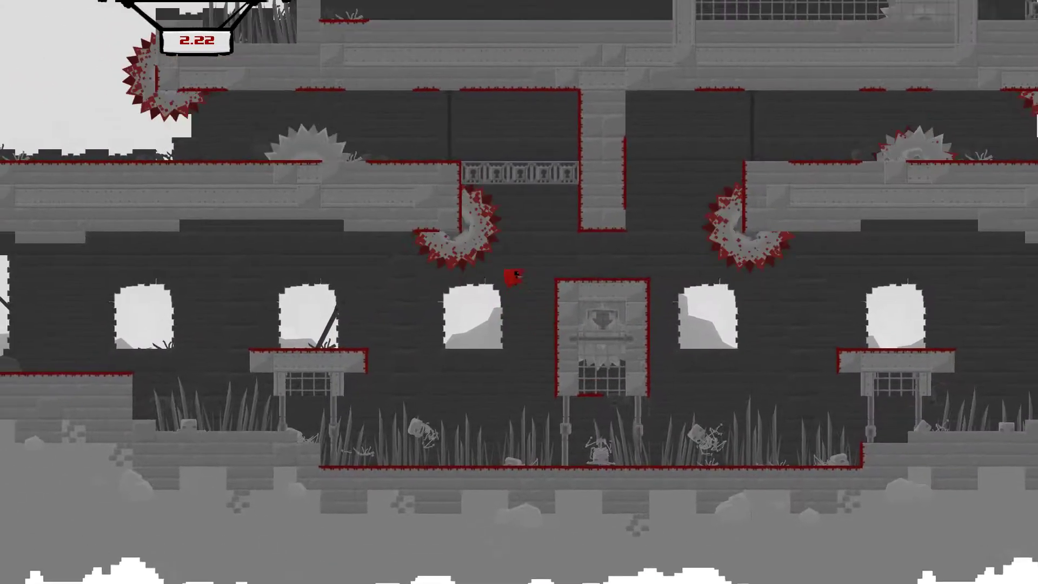
pyautogui.press('Right')
pyautogui.press('Right')
pyautogui.press('space')
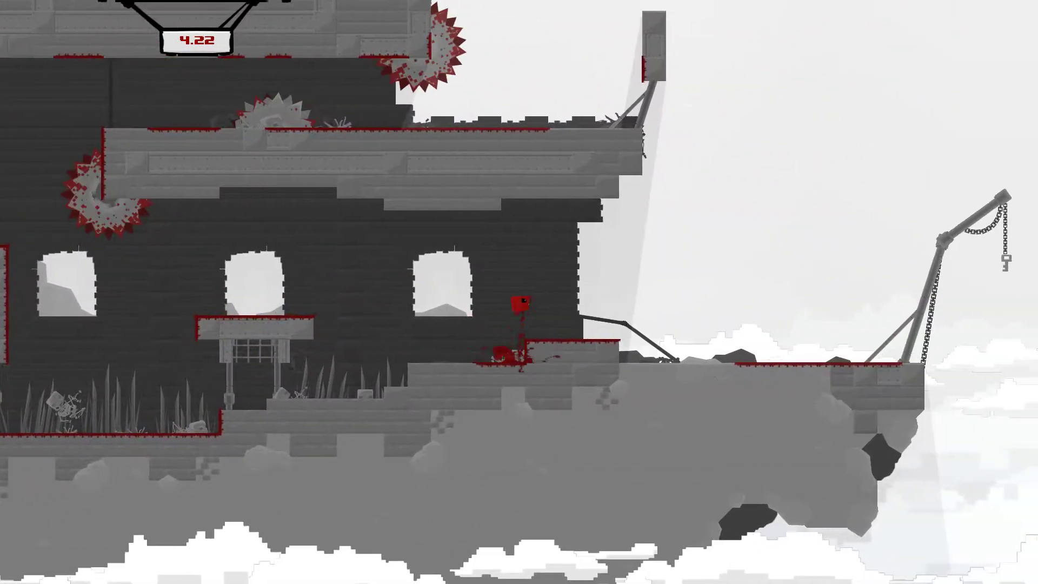
# - Grab the key from the crane chain and return left onto the goal door block
pyautogui.press('Left')
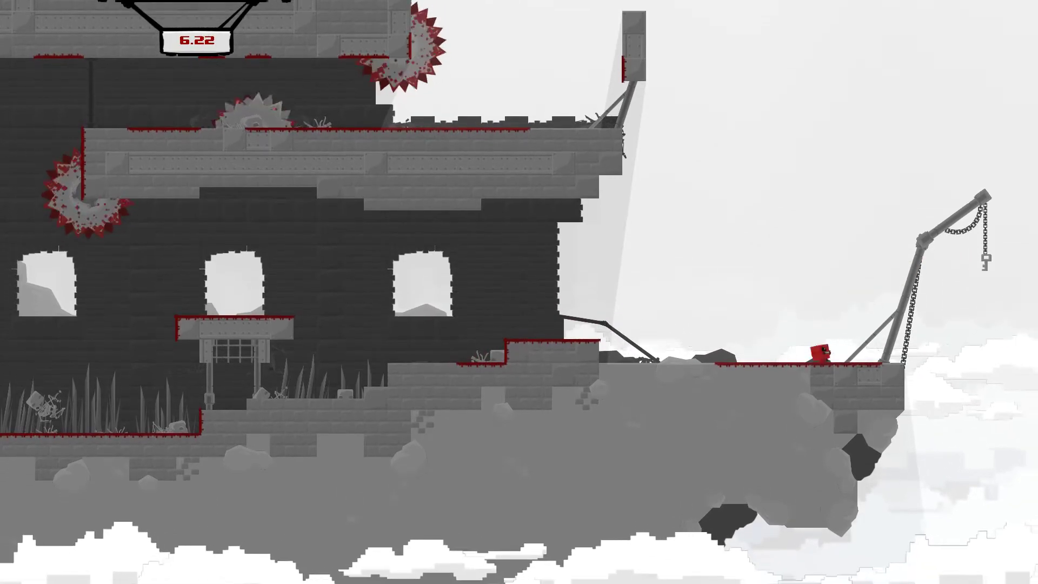
pyautogui.press('Left')
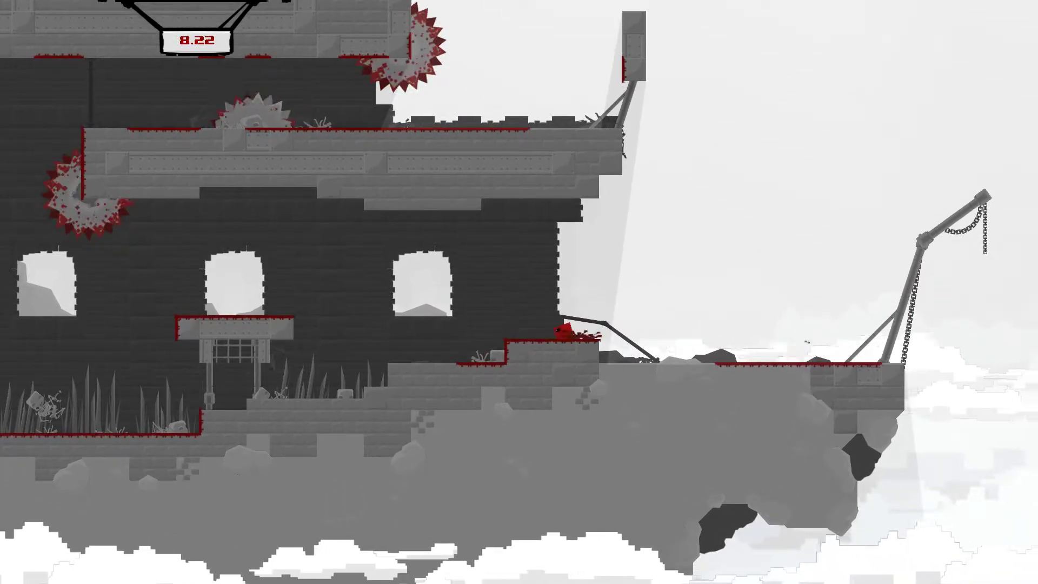
pyautogui.press('Left')
pyautogui.press('space')
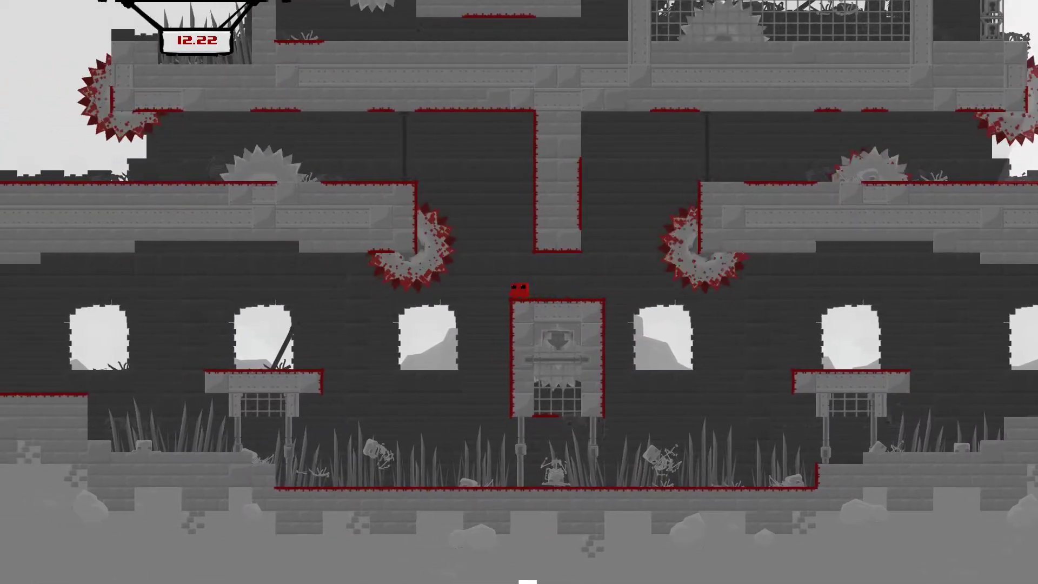
# - Cling to the central pillar, reach the ledge by the saws, then slide back down
pyautogui.press('space')
pyautogui.press('Left')
pyautogui.press('space')
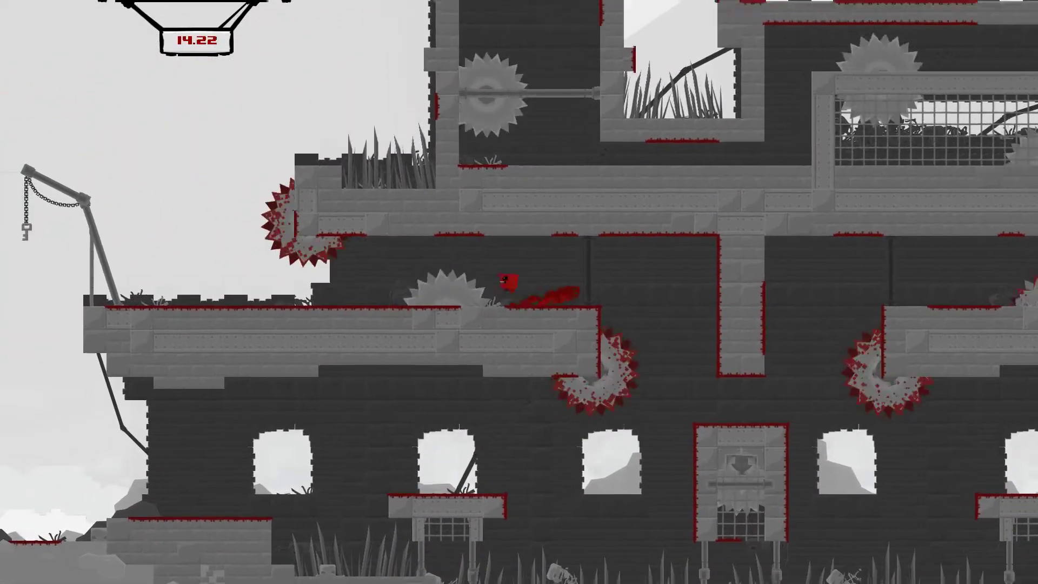
pyautogui.press('space')
pyautogui.press('Left')
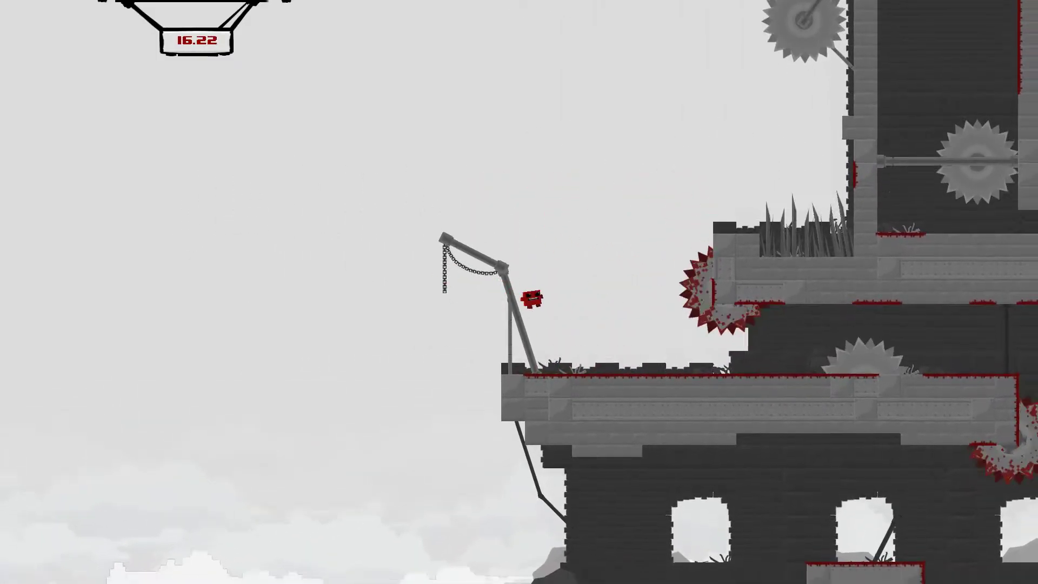
pyautogui.press('Right')
pyautogui.press('space')
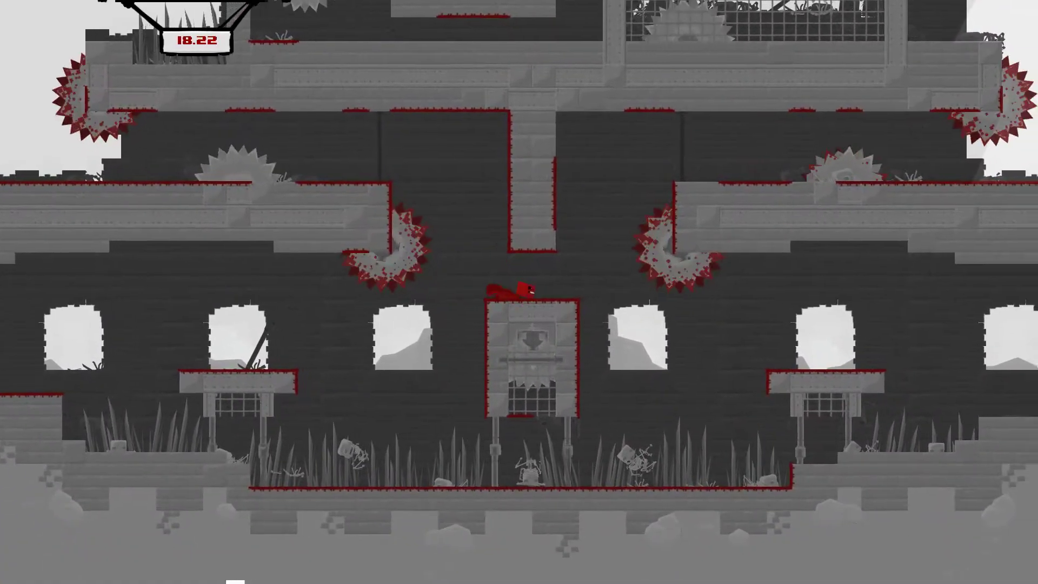
# - Climb the corridor past the saws and jump up into the vertical shaft
pyautogui.press('Right')
pyautogui.press('space')
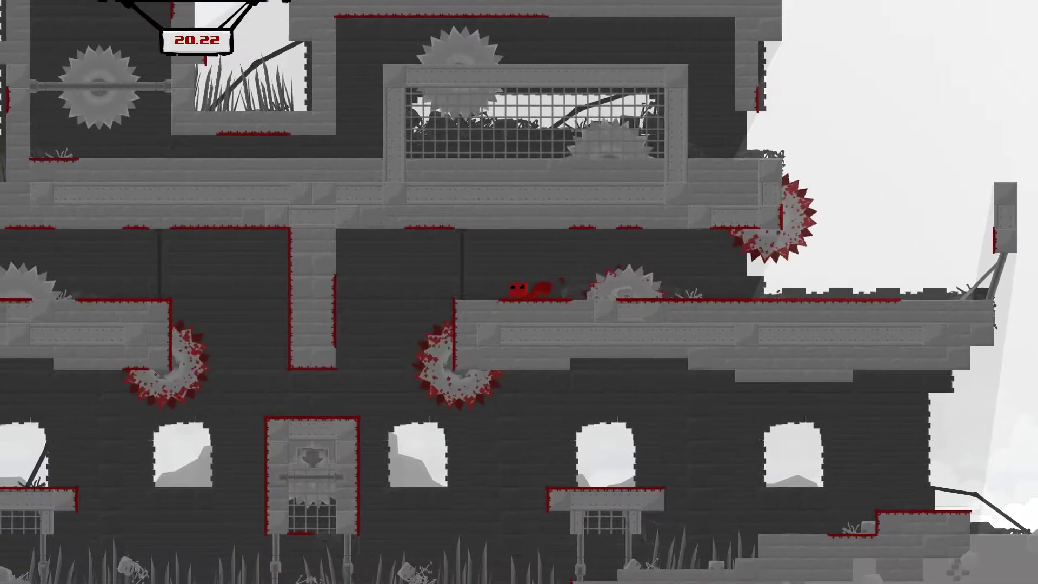
pyautogui.press('Right')
pyautogui.press('space')
pyautogui.press('space')
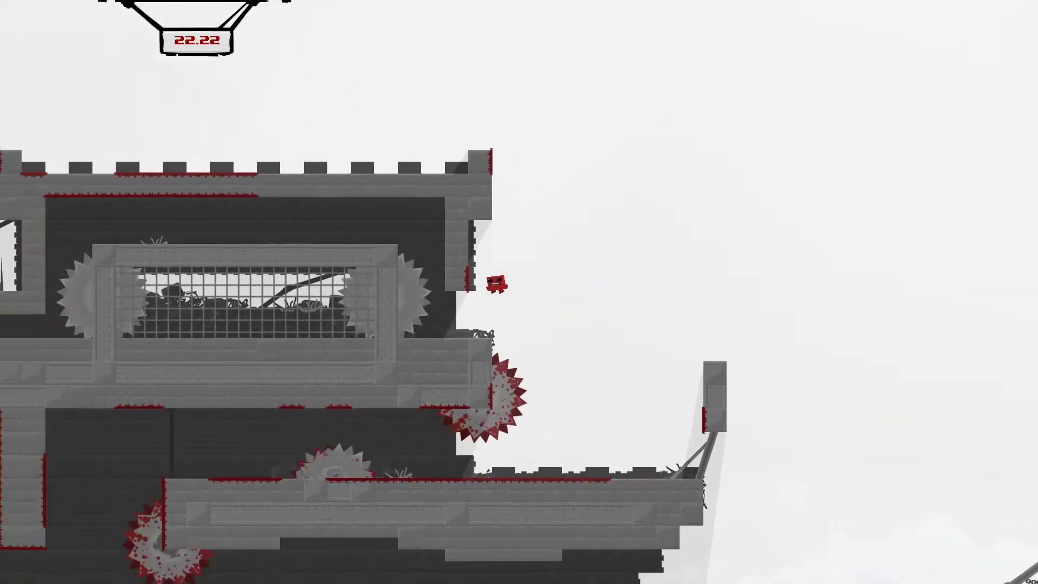
pyautogui.press('Left')
pyautogui.press('space')
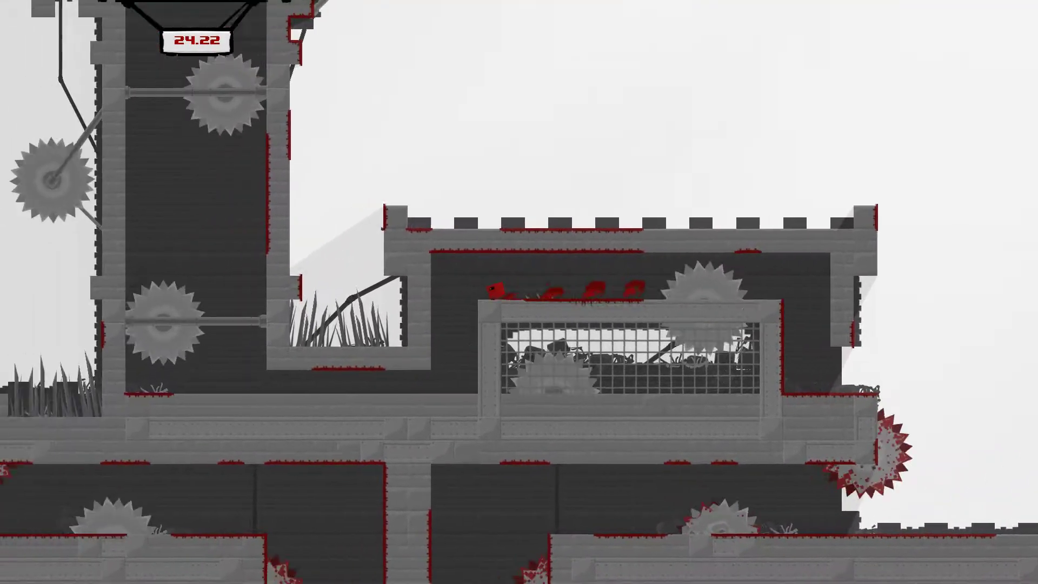
pyautogui.press('Right')
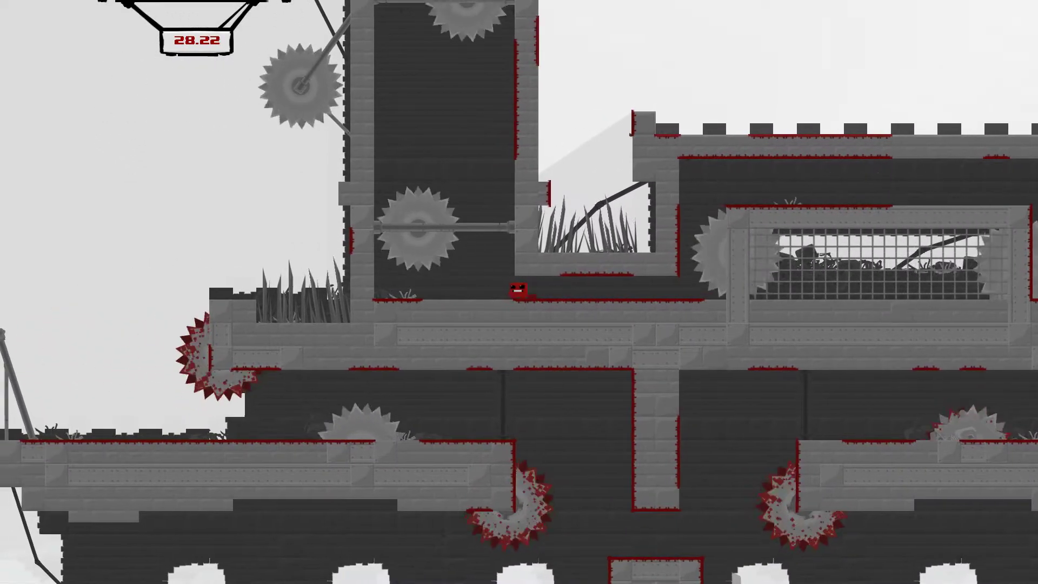
pyautogui.press('space')
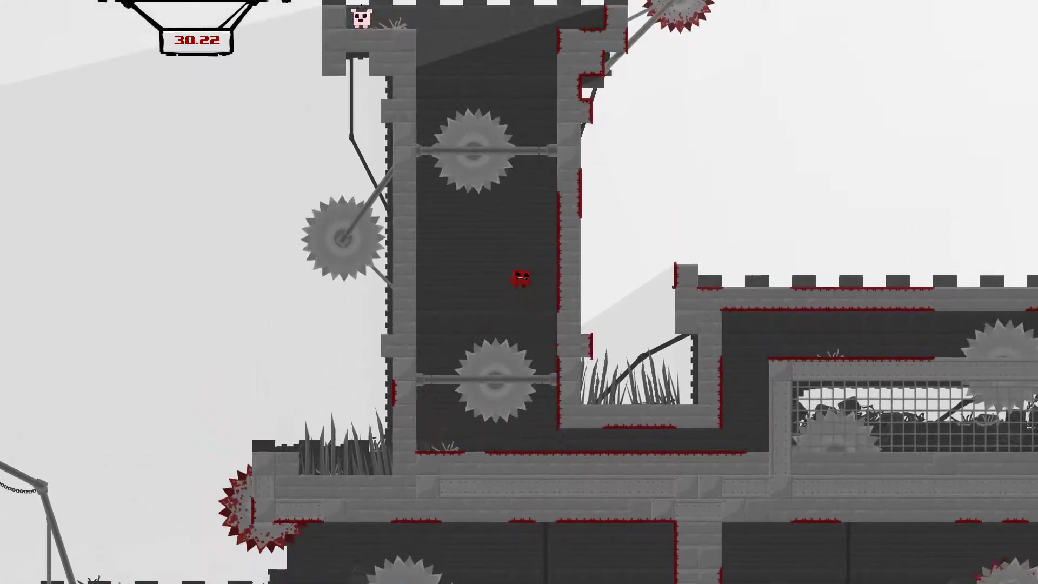
# - Wall-jump up the shaft to finish 6-1 and reach Bandage Girl
pyautogui.press('space')
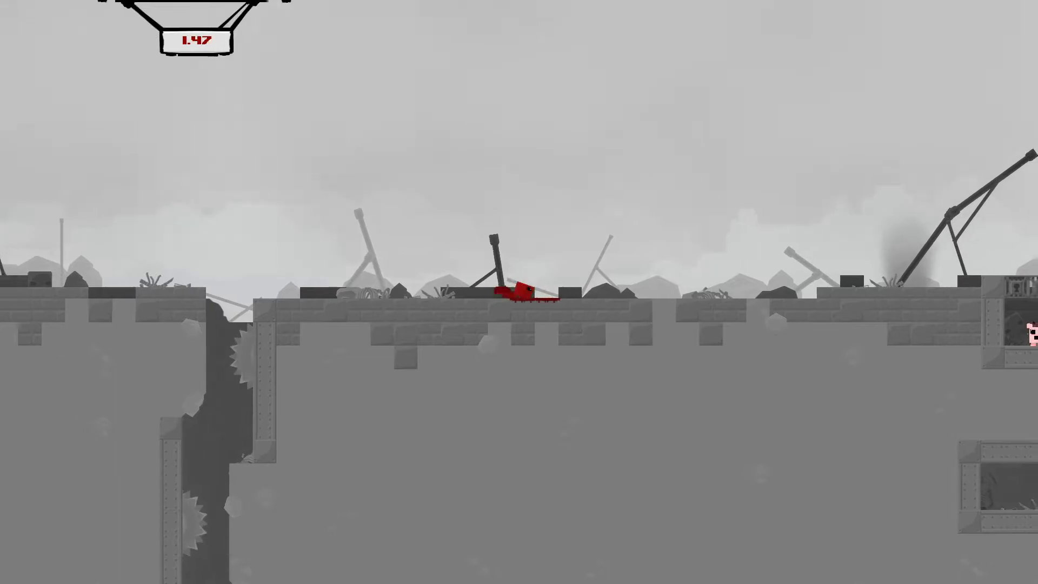
# - Run right to Bandage Girl's cage, then run back left and jump the saw-lined gap
pyautogui.press('space')
pyautogui.press('Right')
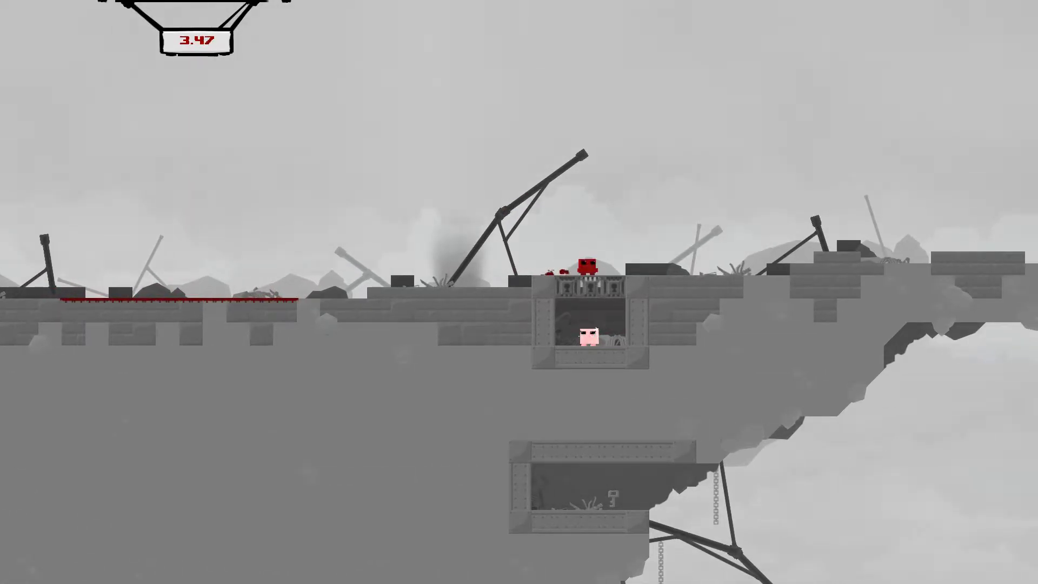
pyautogui.press('Left')
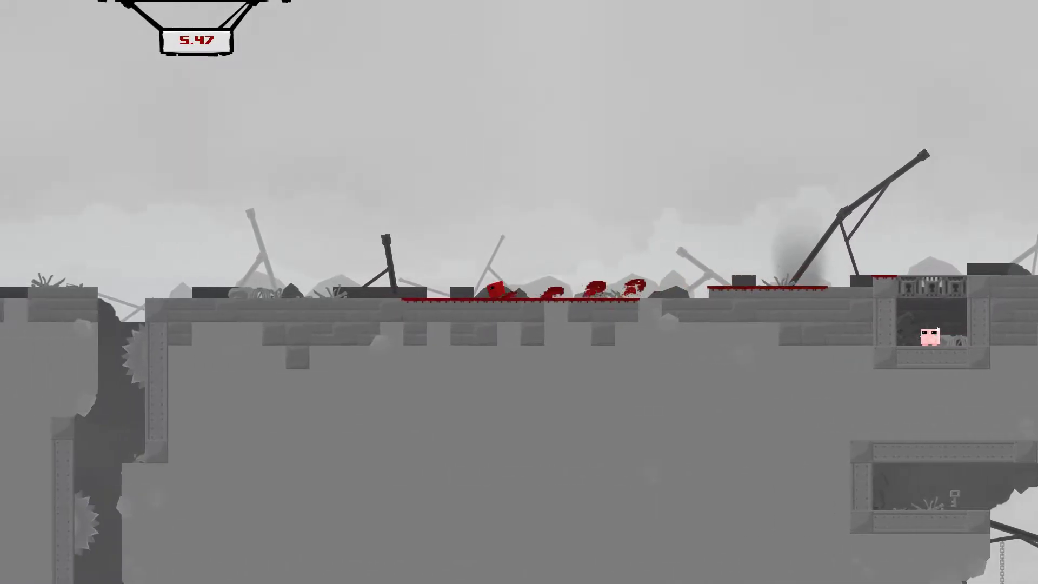
pyautogui.press('Left')
pyautogui.press('space')
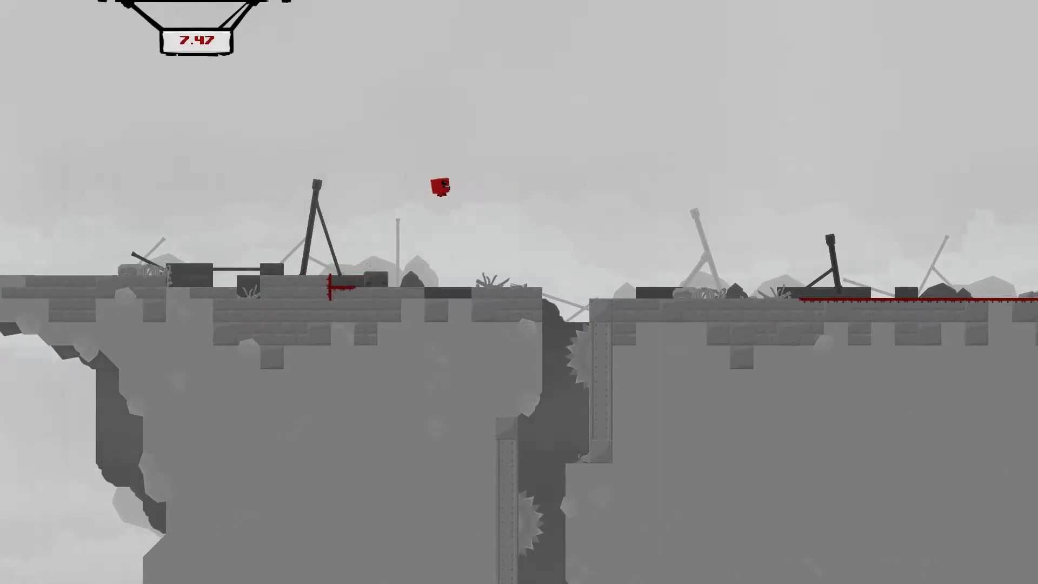
pyautogui.press('Left')
# - After respawning, drop from the shaft platform and wall-jump onto the central pillar base
pyautogui.press('Right')
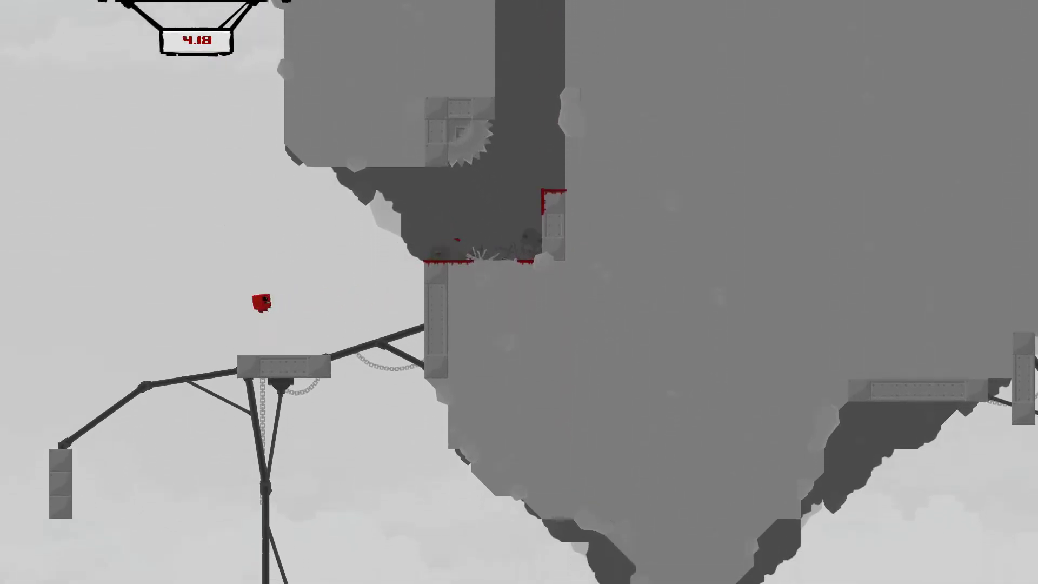
pyautogui.press('space')
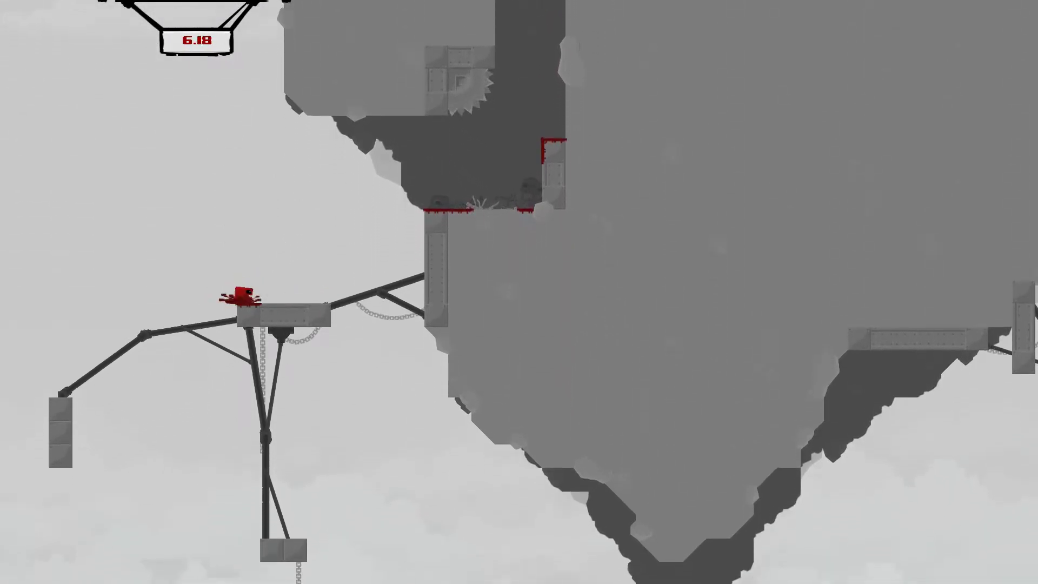
pyautogui.press('Left')
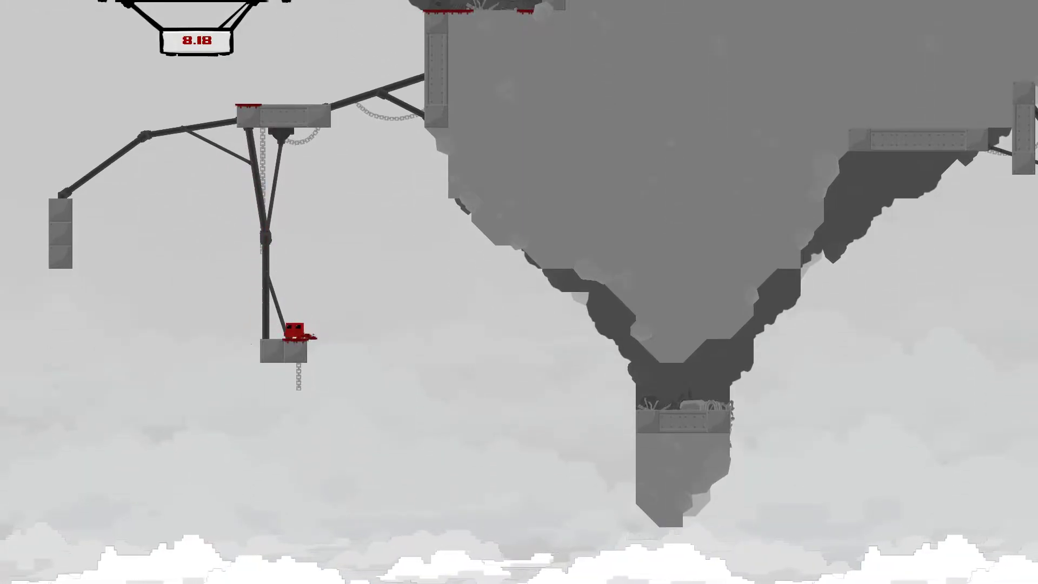
pyautogui.press('space')
pyautogui.press('Right')
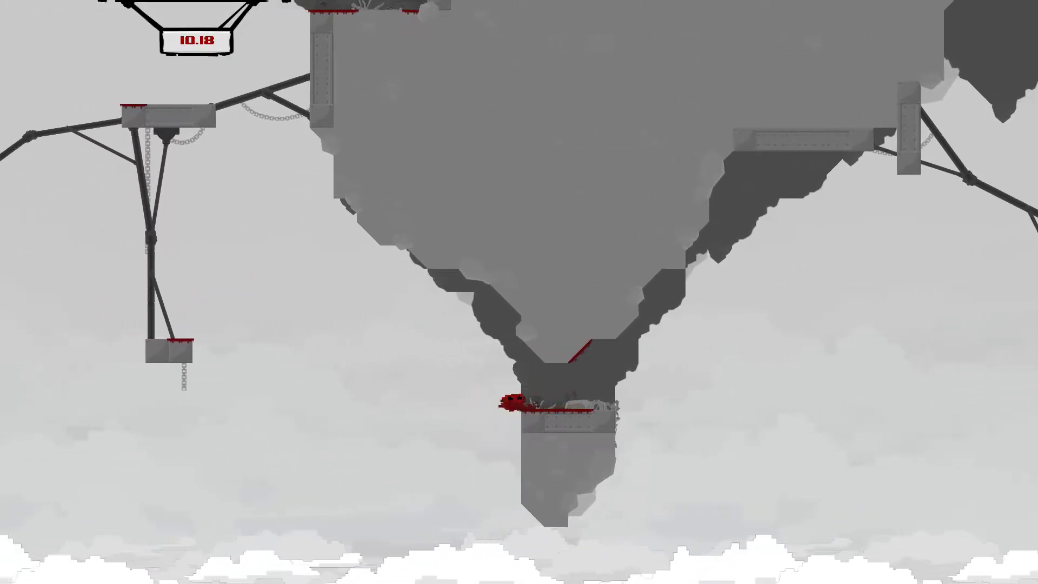
pyautogui.press('space')
pyautogui.press('Right')
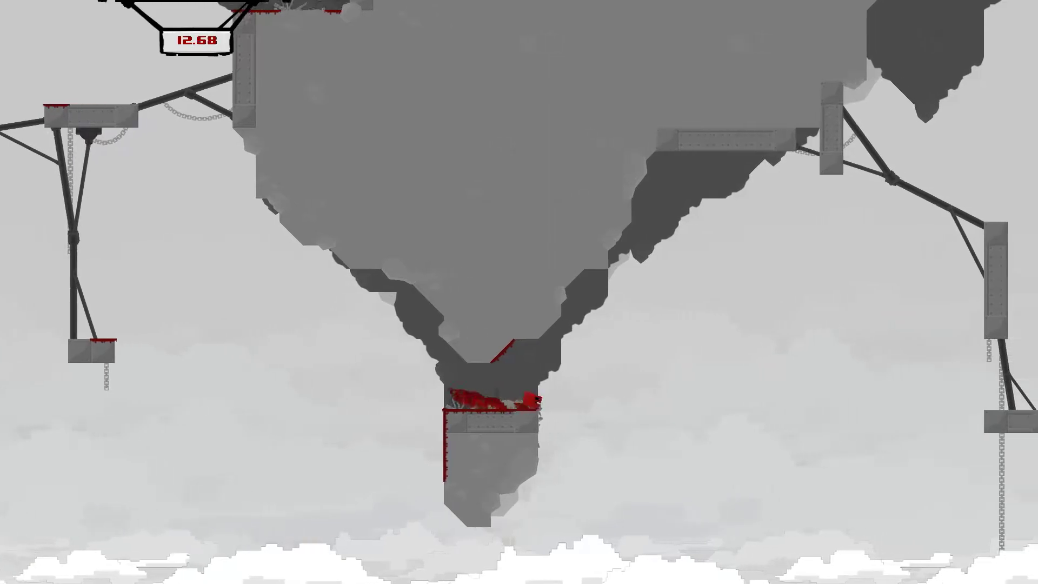
# - Jump right across to the hanging pillar and land on top of it
pyautogui.press('space')
pyautogui.press('Right')
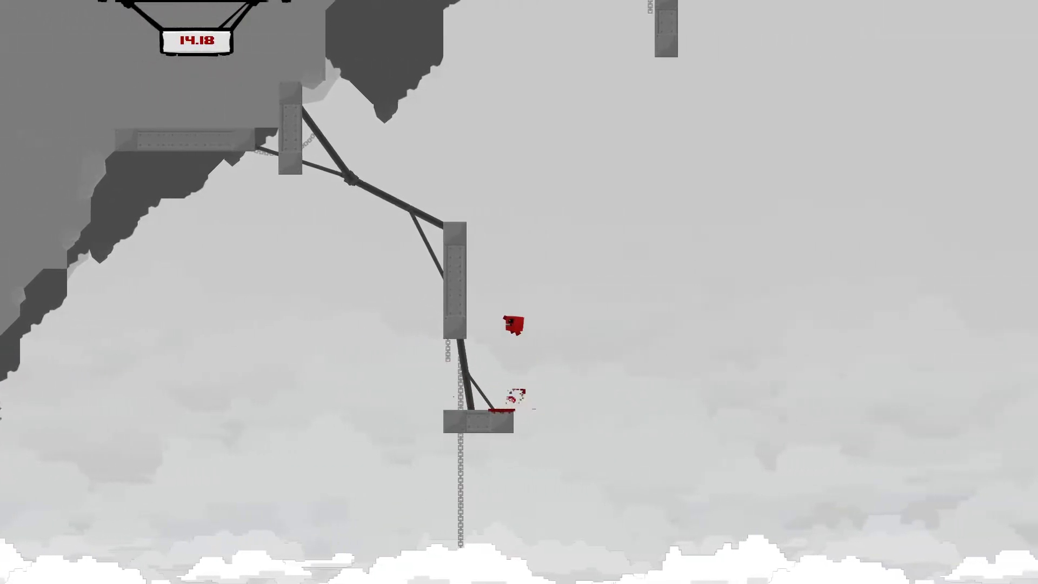
pyautogui.press('space')
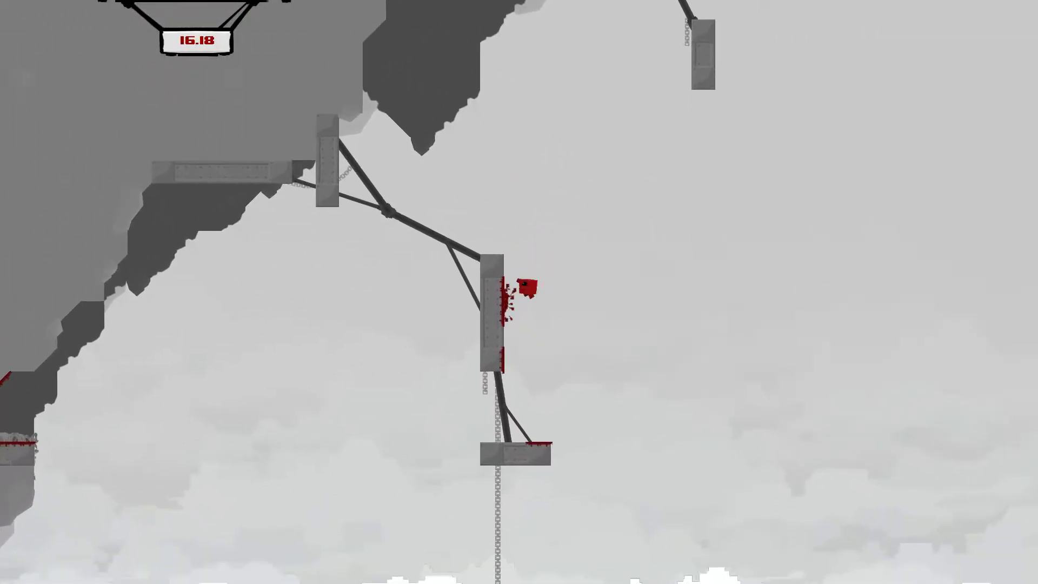
pyautogui.press('space')
pyautogui.press('space')
# - Wall-jump up the cliff wall to the ledge top and launch far right
pyautogui.press('Left')
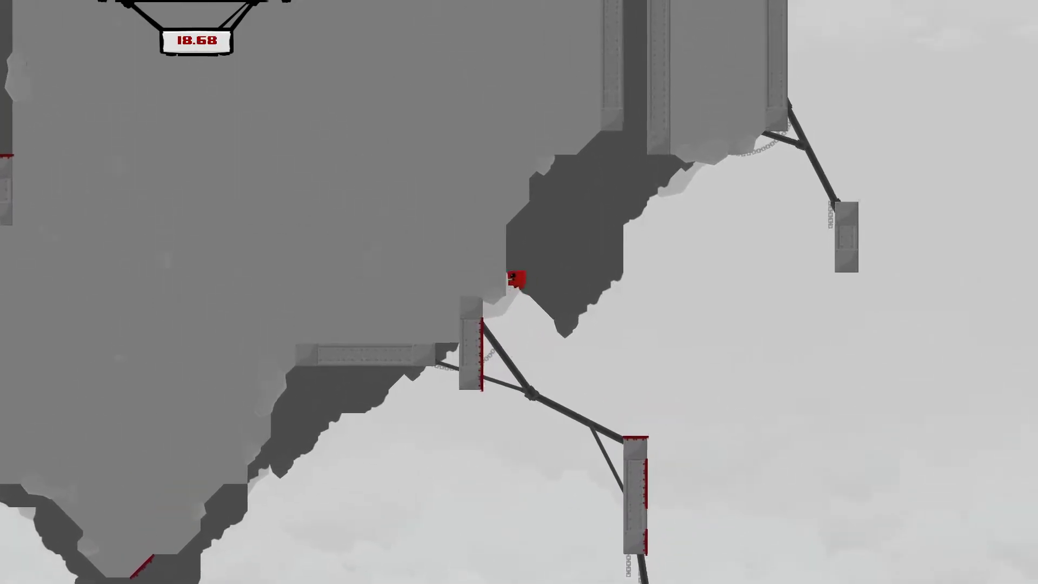
pyautogui.press('space')
pyautogui.press('space')
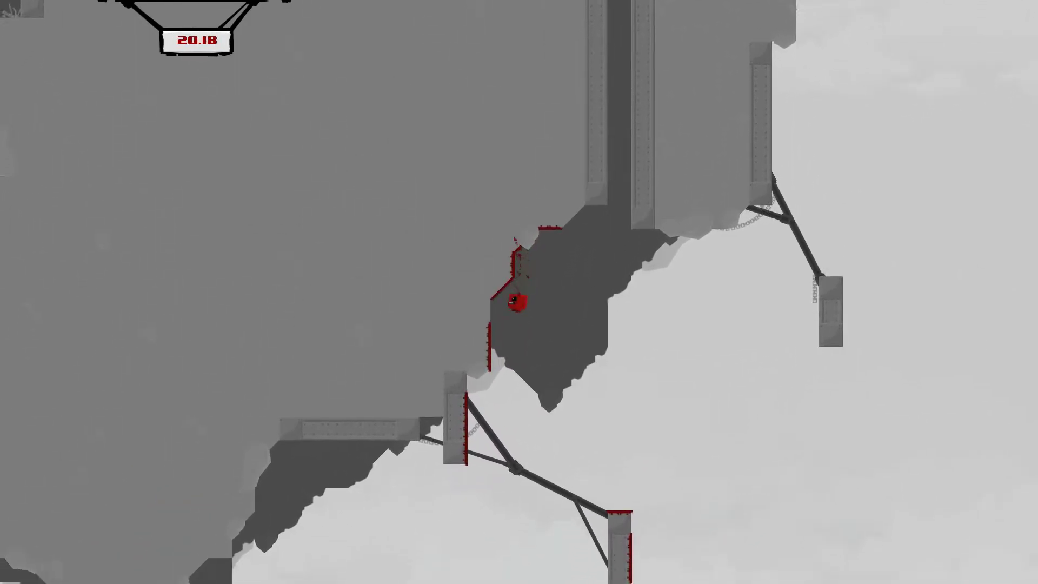
pyautogui.press('Right')
pyautogui.press('space')
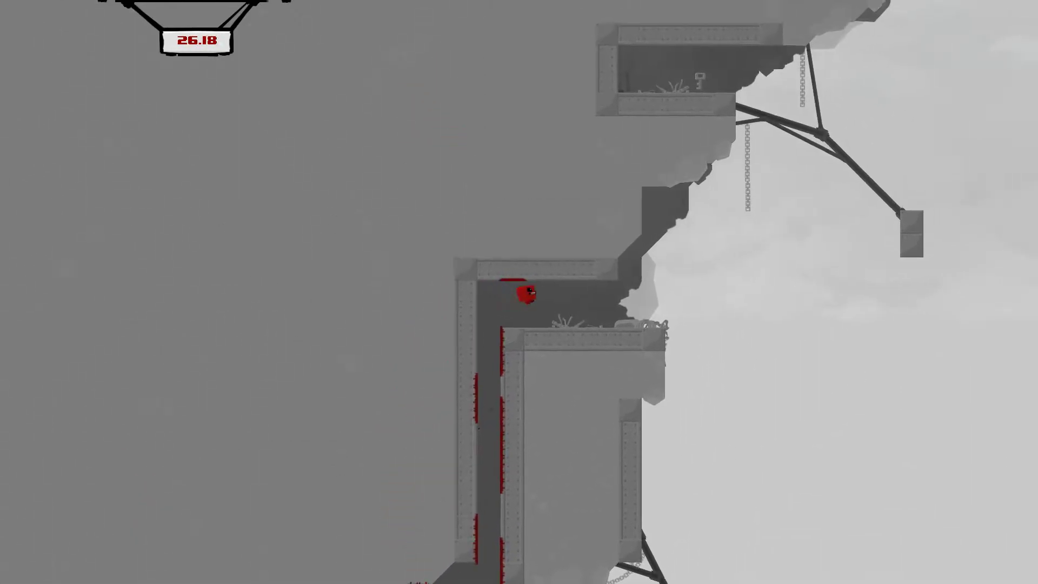
pyautogui.press('Right')
pyautogui.press('space')
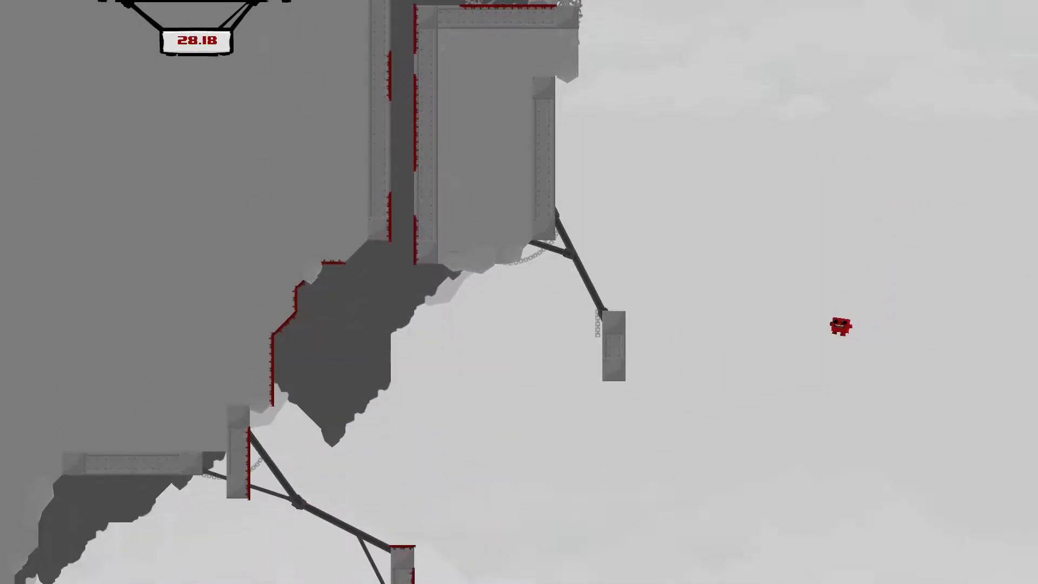
# - Run left from spawn, drop down the shaft, and reach the small hanging platform
pyautogui.press('Left')
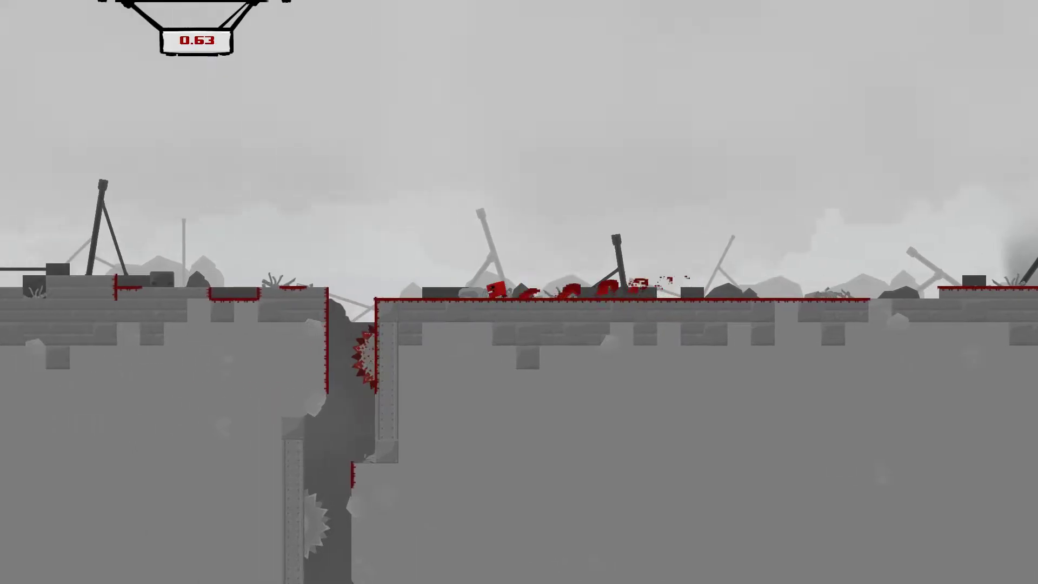
pyautogui.press('Left')
pyautogui.press('Down')
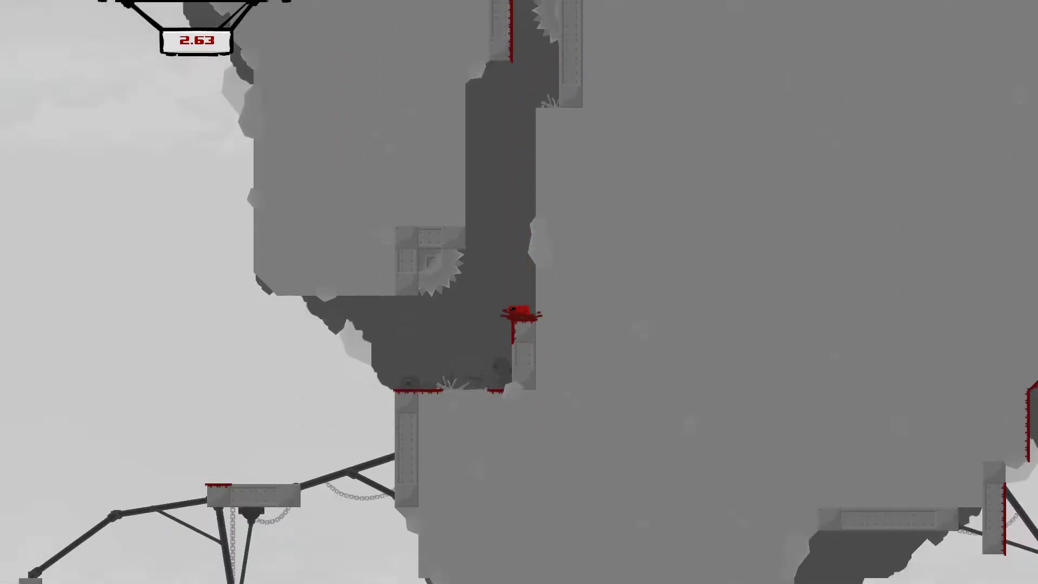
pyautogui.press('Left')
pyautogui.press('space')
pyautogui.press('Left')
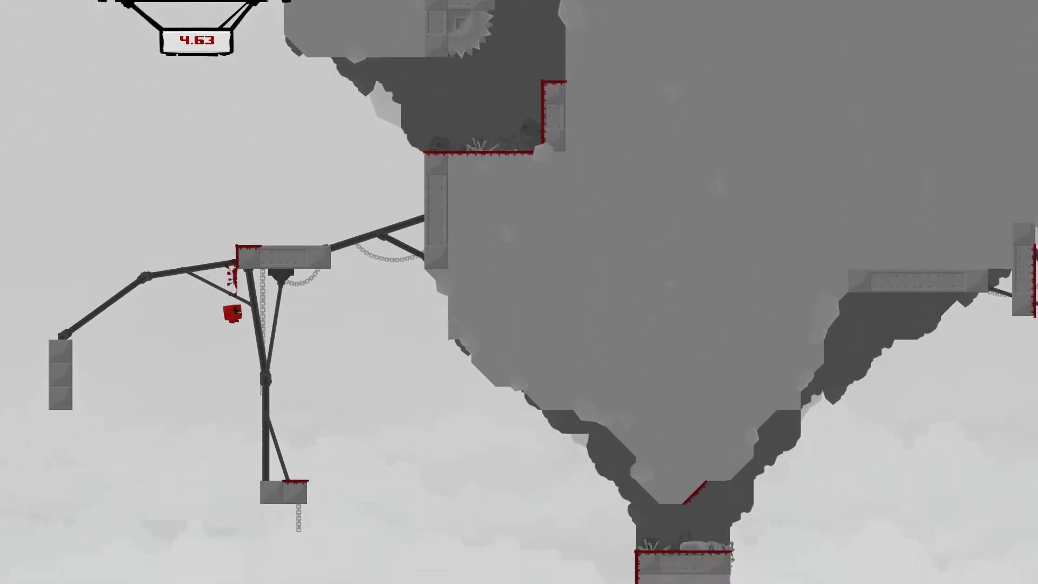
# - Cross the gap to the ledge under the stalactite, then leap right into open air
pyautogui.press('Right')
pyautogui.press('space')
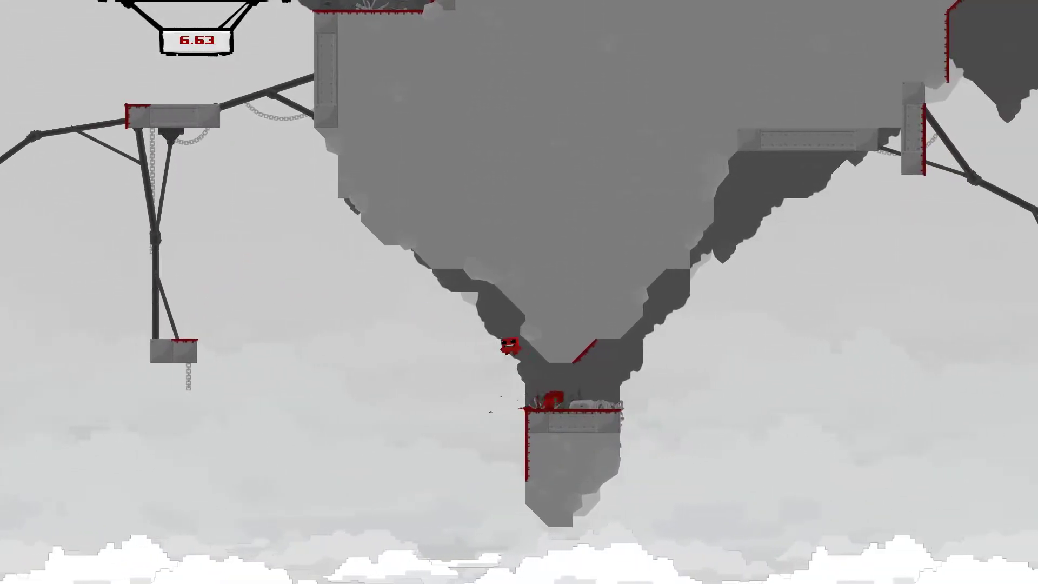
pyautogui.press('Right')
pyautogui.press('Right')
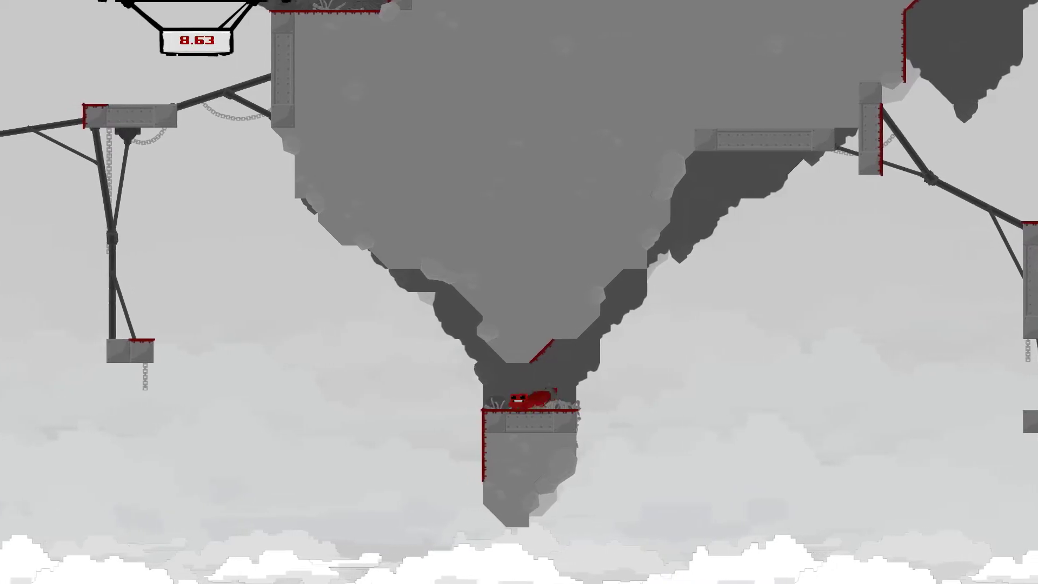
pyautogui.press('space')
pyautogui.press('Right')
pyautogui.press('Right')
# - Wall-jump up the vertical girder and reach the ledge below the spiked shaft
pyautogui.press('space')
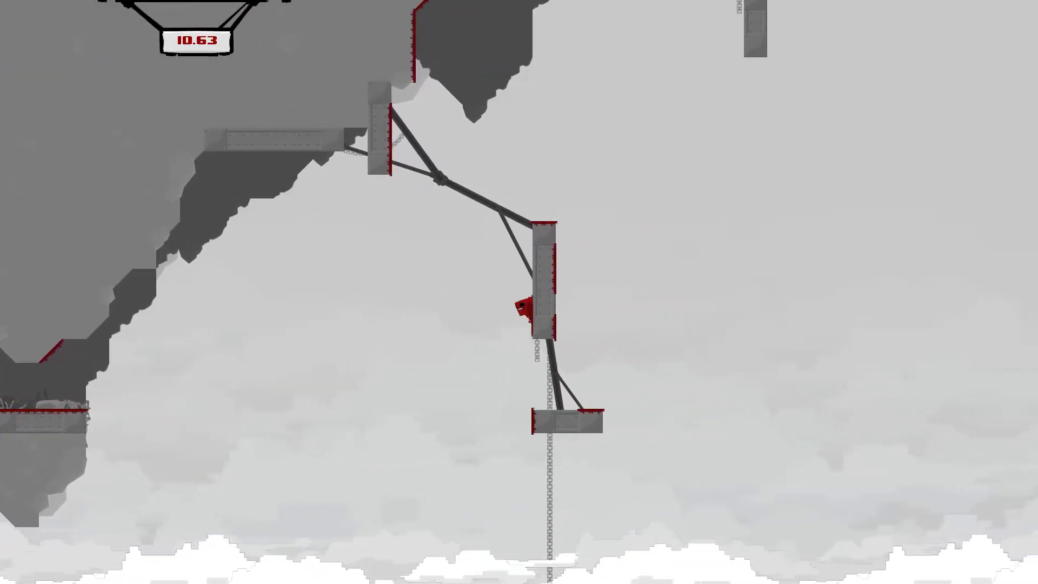
pyautogui.press('space')
pyautogui.press('Right')
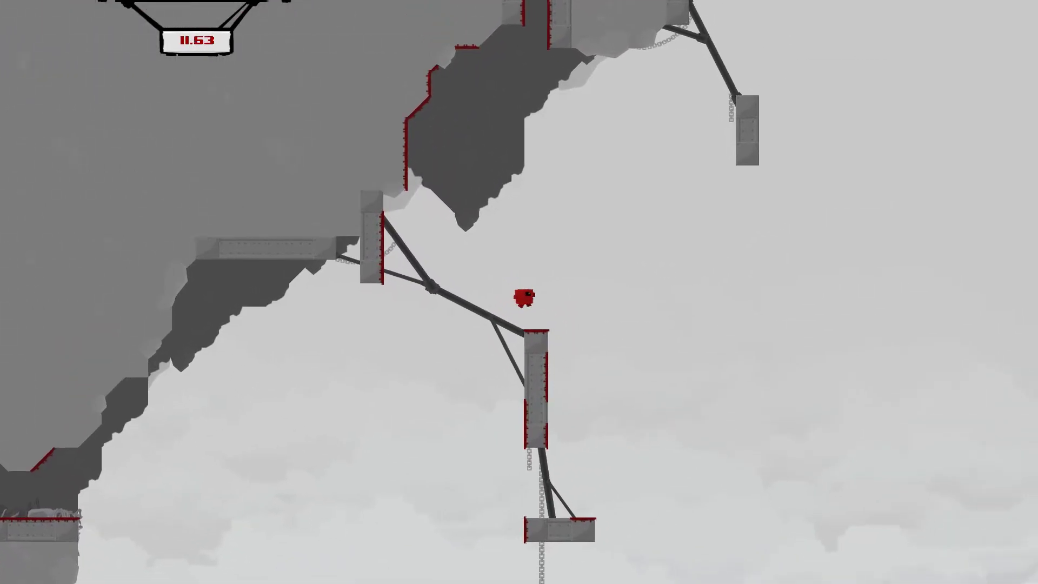
pyautogui.press('Left')
pyautogui.press('space')
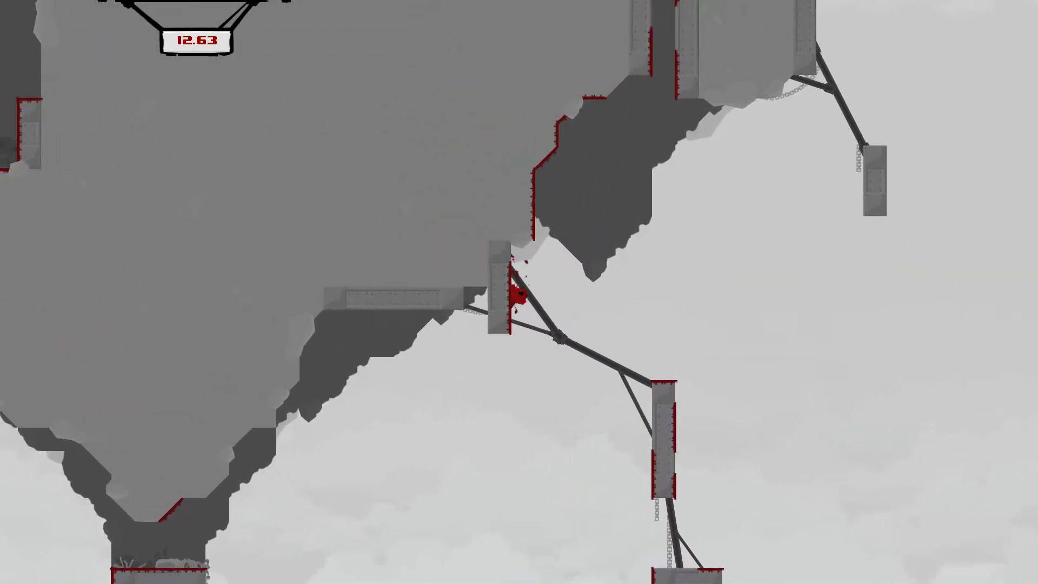
pyautogui.press('Right')
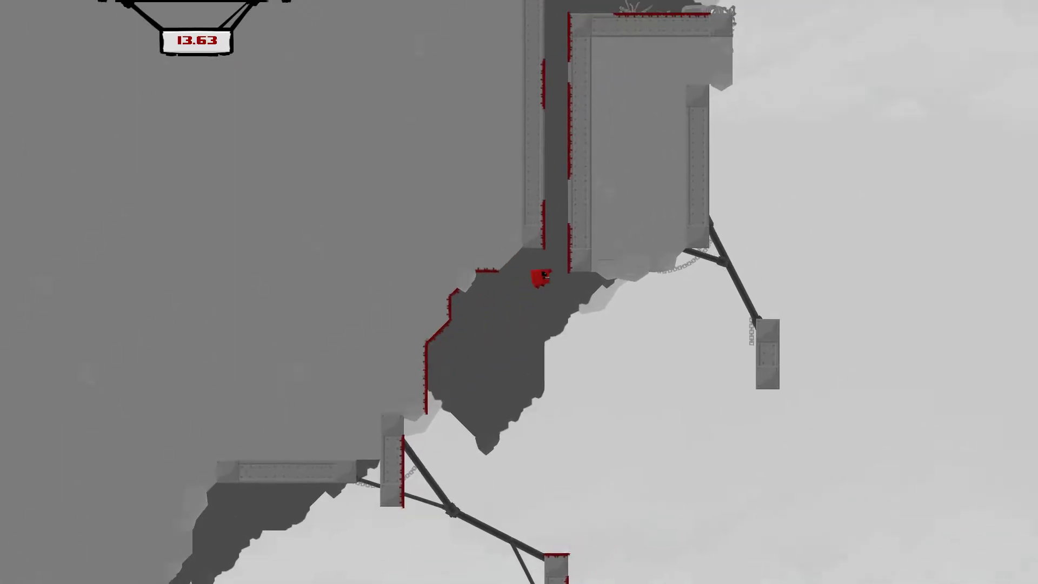
# - Wall-jump up the spiked shaft into the upper alcove below Bandage Girl
pyautogui.press('space')
pyautogui.press('space')
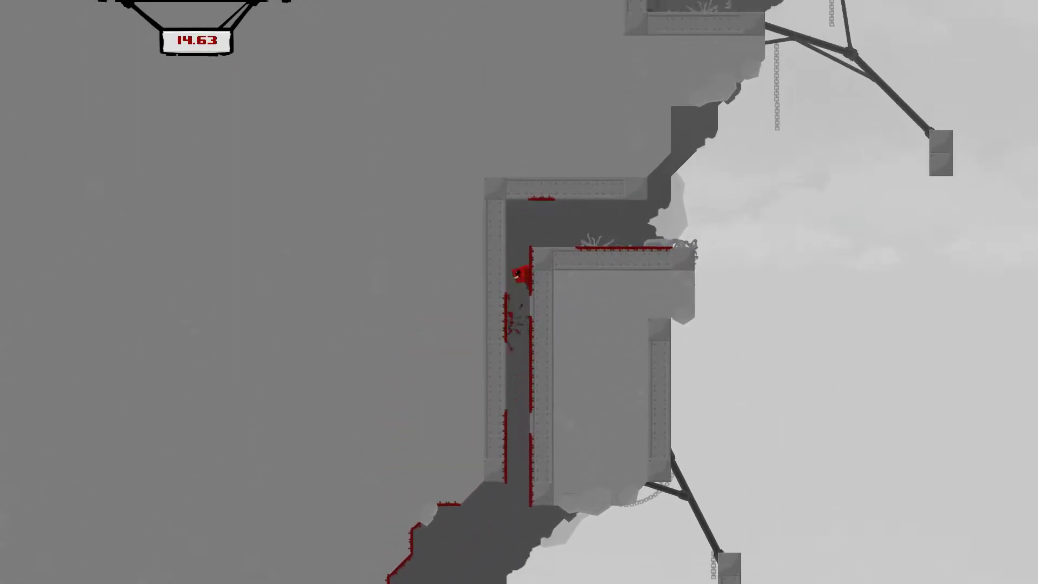
pyautogui.press('space')
pyautogui.press('Right')
pyautogui.press('space')
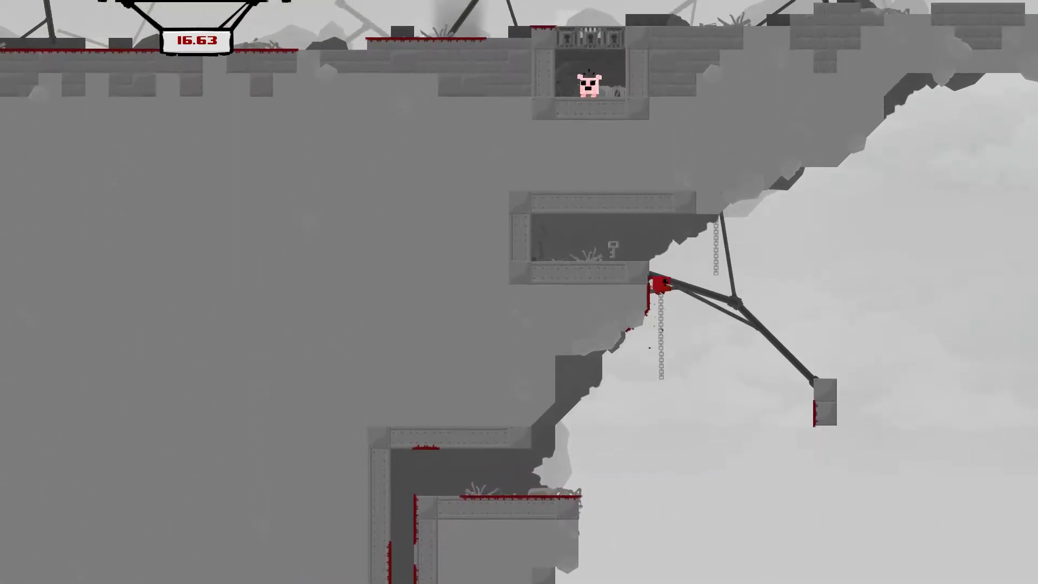
pyautogui.press('Left')
pyautogui.press('Left')
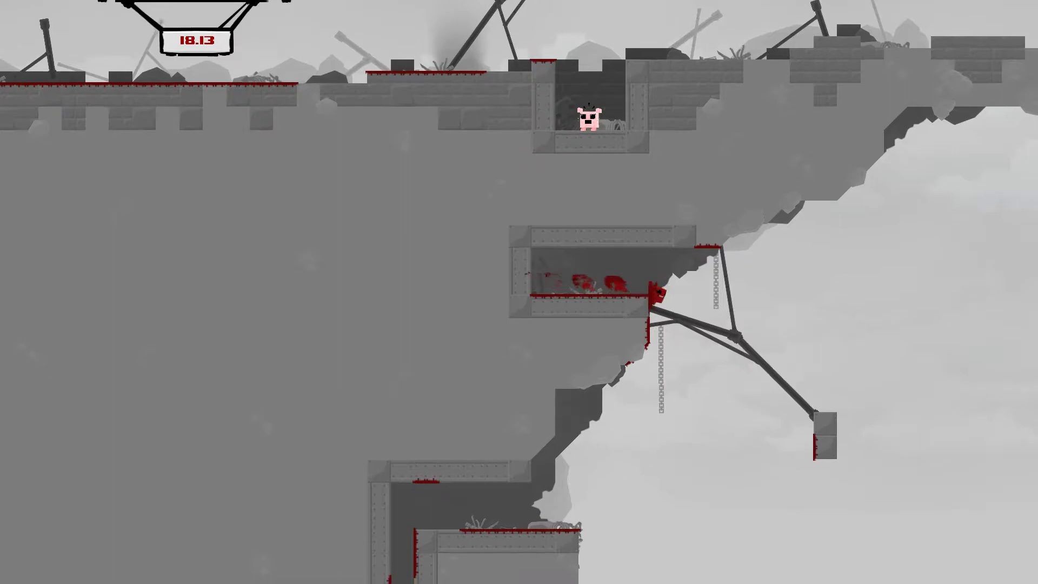
# - Fall back down past the girders, killing Meat Boy and restarting the level
pyautogui.press('Right')
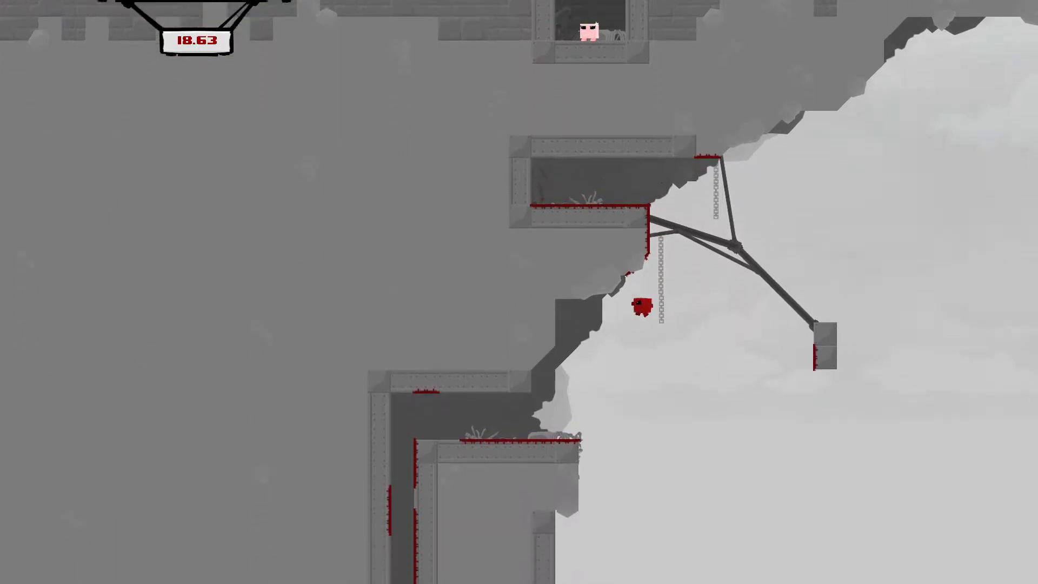
pyautogui.press('Down')
pyautogui.press('space')
pyautogui.press('Right')
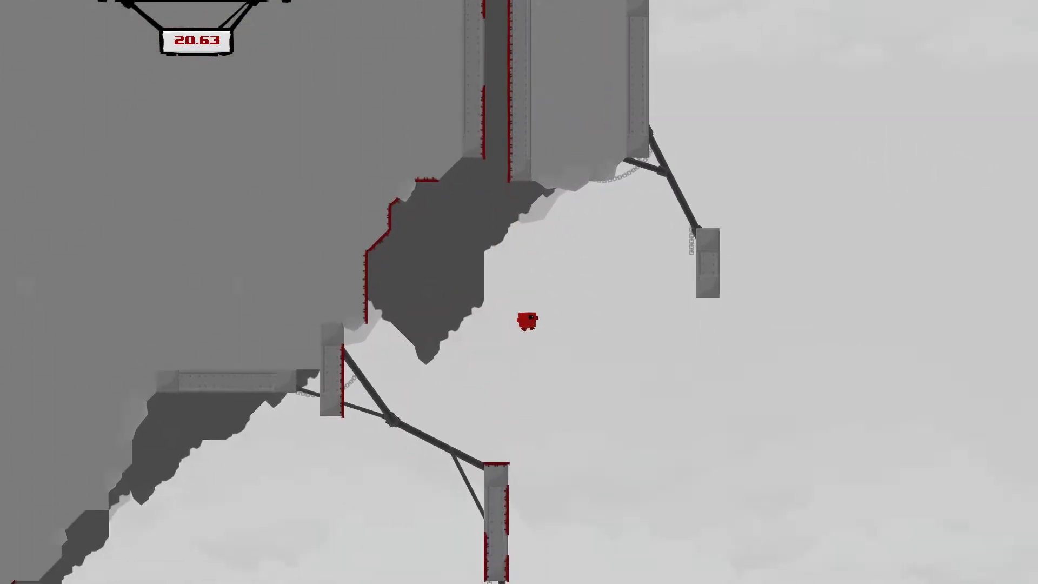
# - Run left, drop into the shaft, and exit toward the rope platform
pyautogui.press('Left')
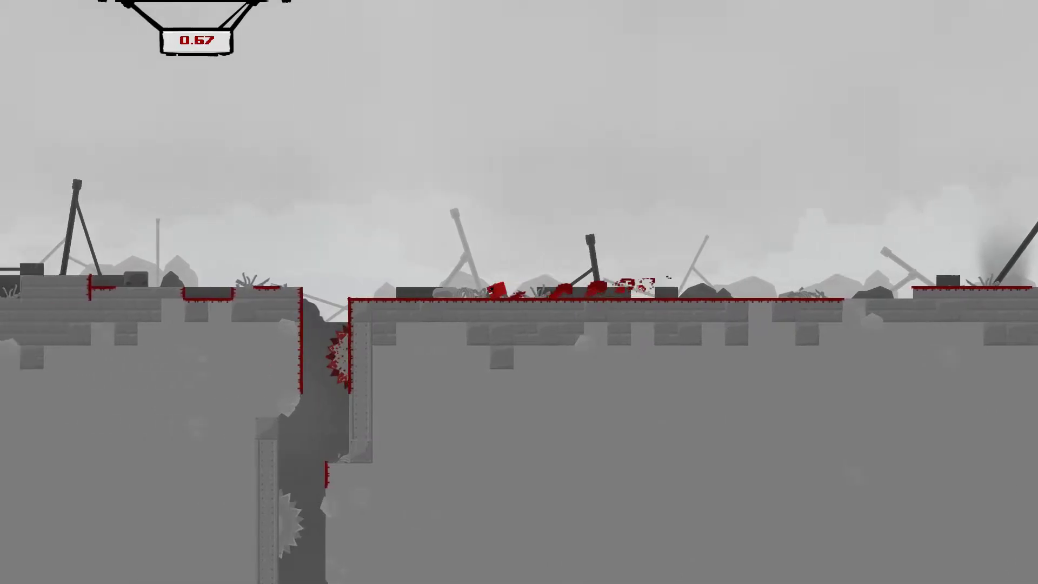
pyautogui.press('Down')
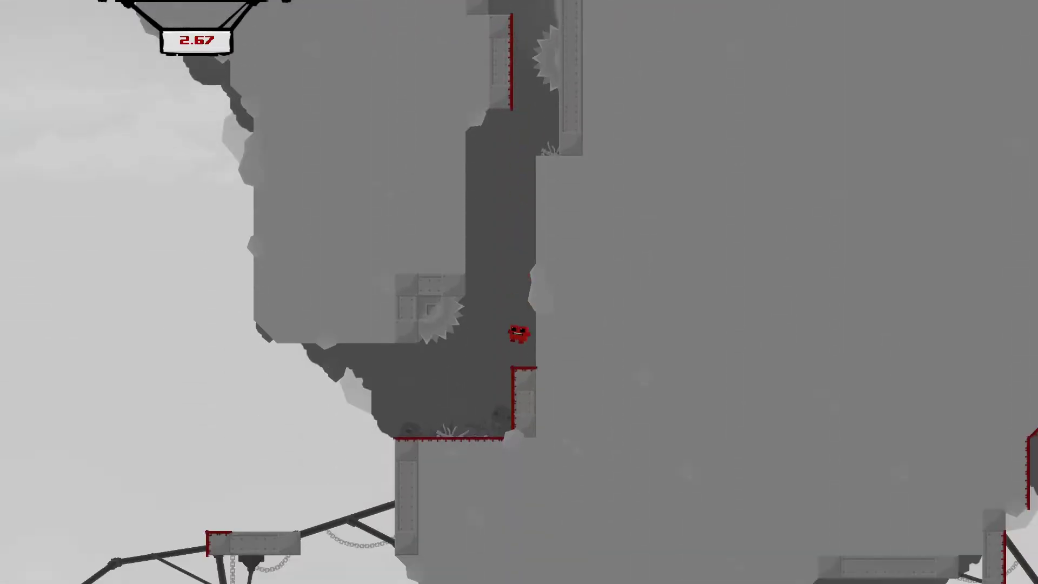
pyautogui.press('Left')
pyautogui.press('space')
# - Jump across to the ledge under the rock and wall-jump off the spiked pillar
pyautogui.press('Down')
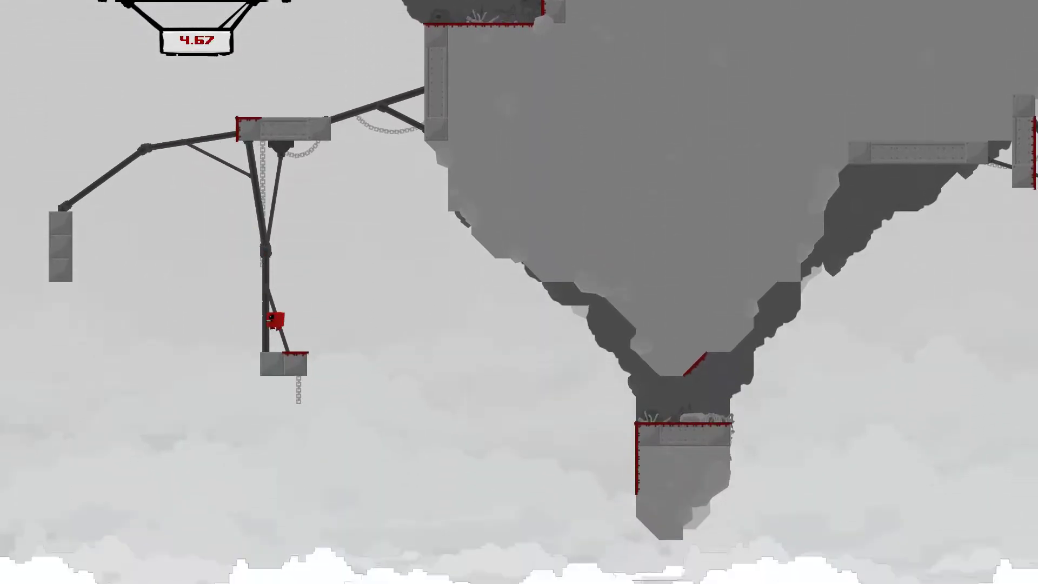
pyautogui.press('space')
pyautogui.press('Right')
pyautogui.press('space')
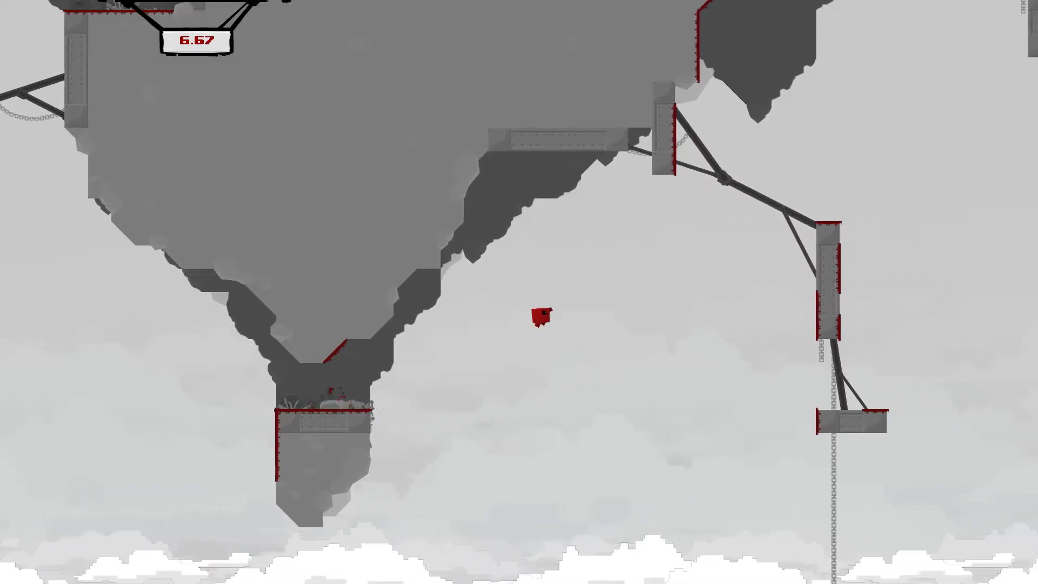
pyautogui.press('Right')
pyautogui.press('space')
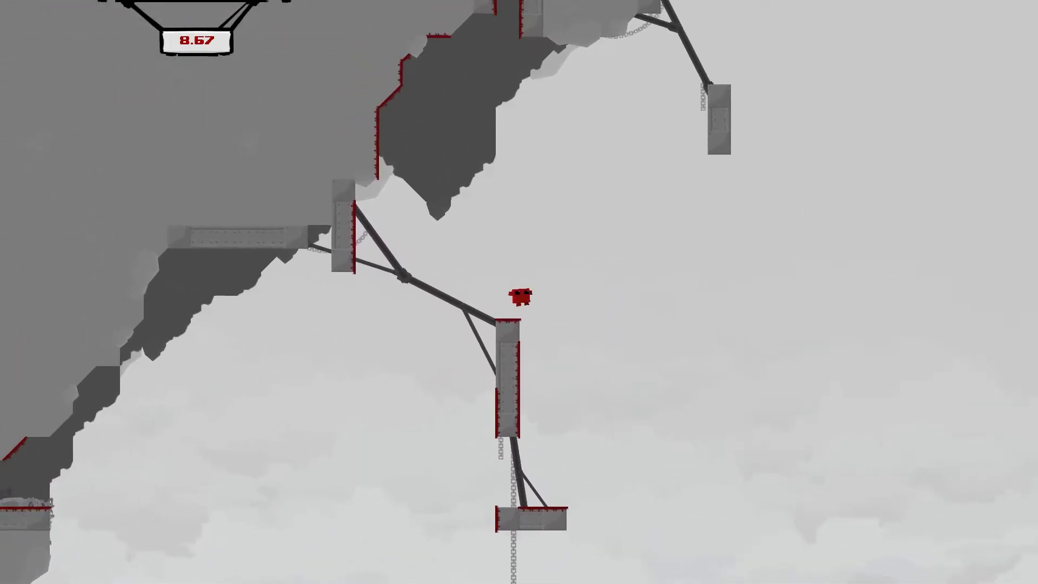
# - Climb the hanging pillars and spiked shaft past the girder to the upper alcove
pyautogui.press('space')
pyautogui.press('Left')
pyautogui.press('space')
pyautogui.press('space')
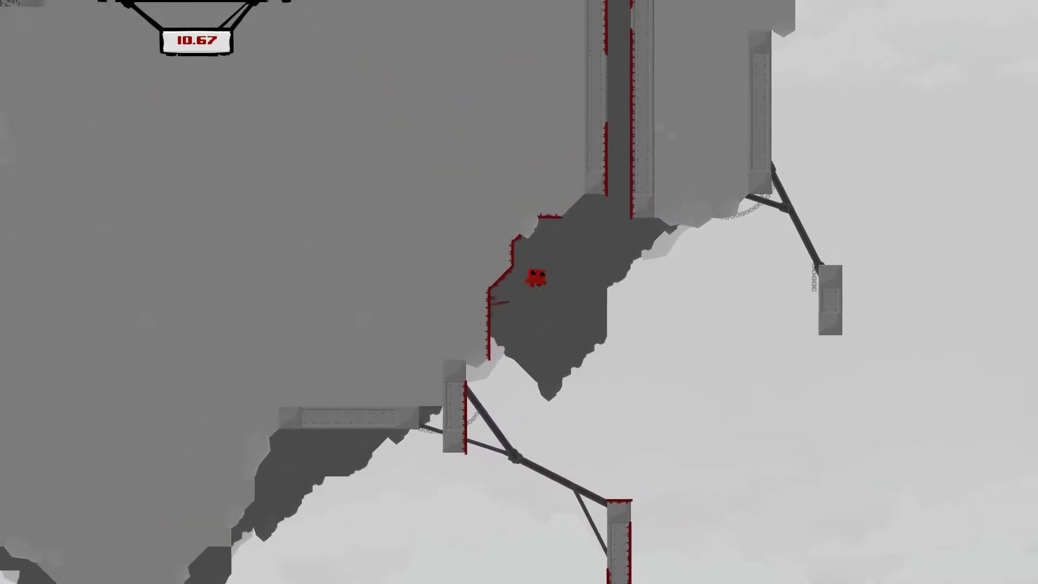
pyautogui.press('Right')
pyautogui.press('space')
pyautogui.press('Right')
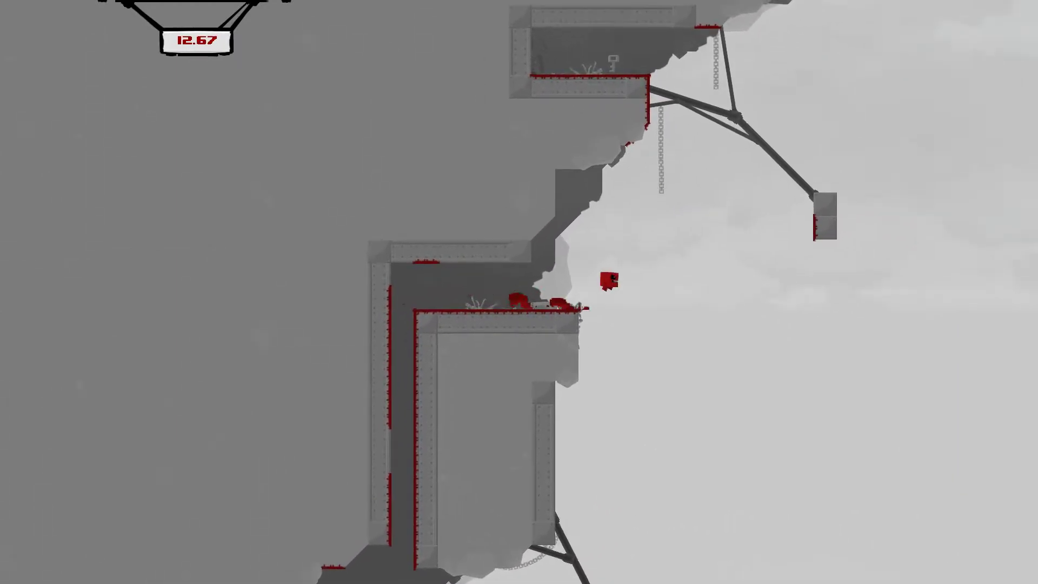
pyautogui.press('space')
pyautogui.press('space')
# - Leap right off the alcove ledge, then jump left off the small platform and fall
pyautogui.press('Right')
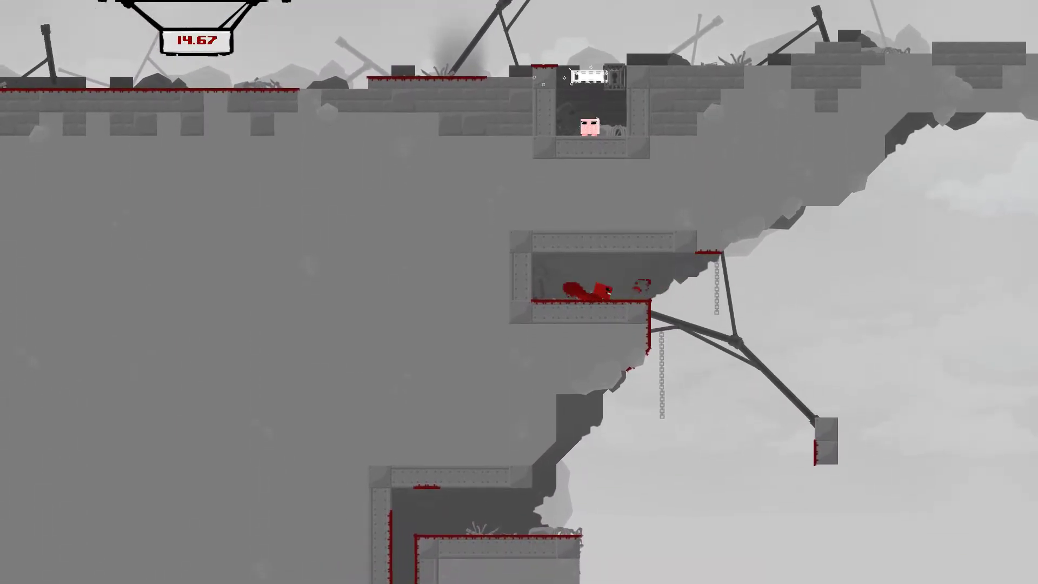
pyautogui.press('space')
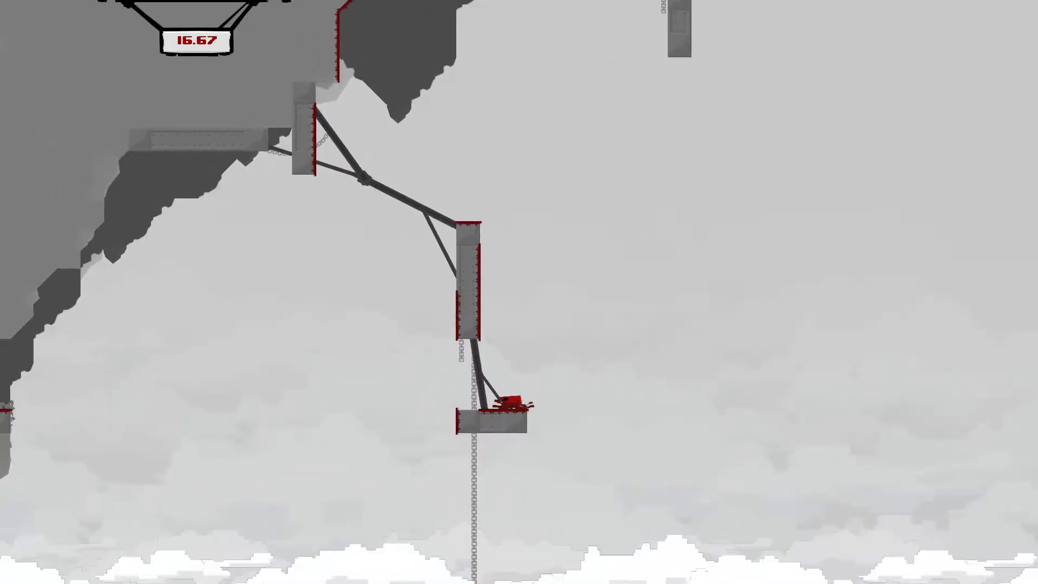
pyautogui.press('space')
pyautogui.press('Left')
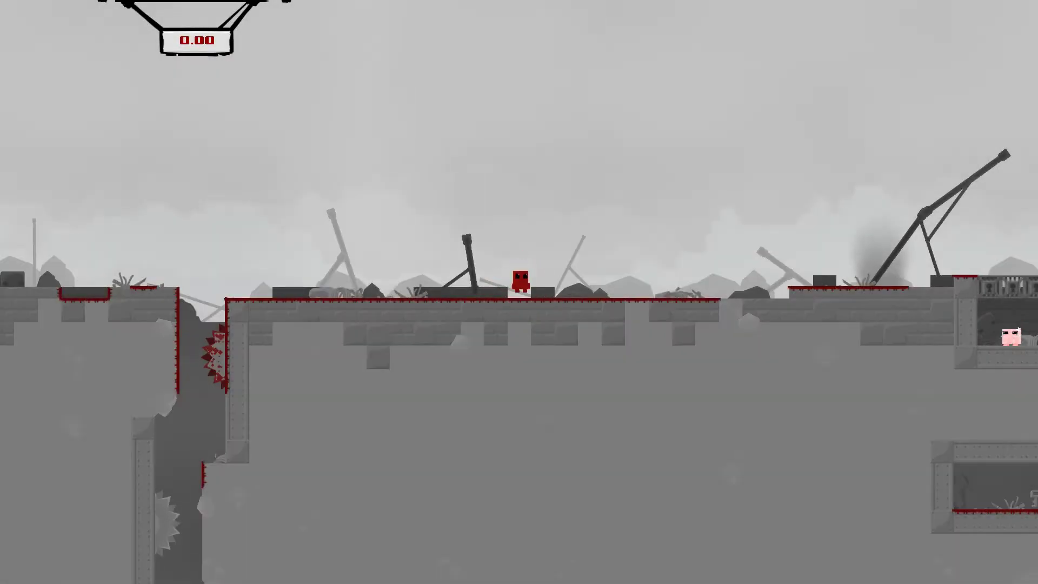
# - Start a new attempt, drop down the shaft, and cross under the large rock mass
pyautogui.press('Right')
pyautogui.press('Left')
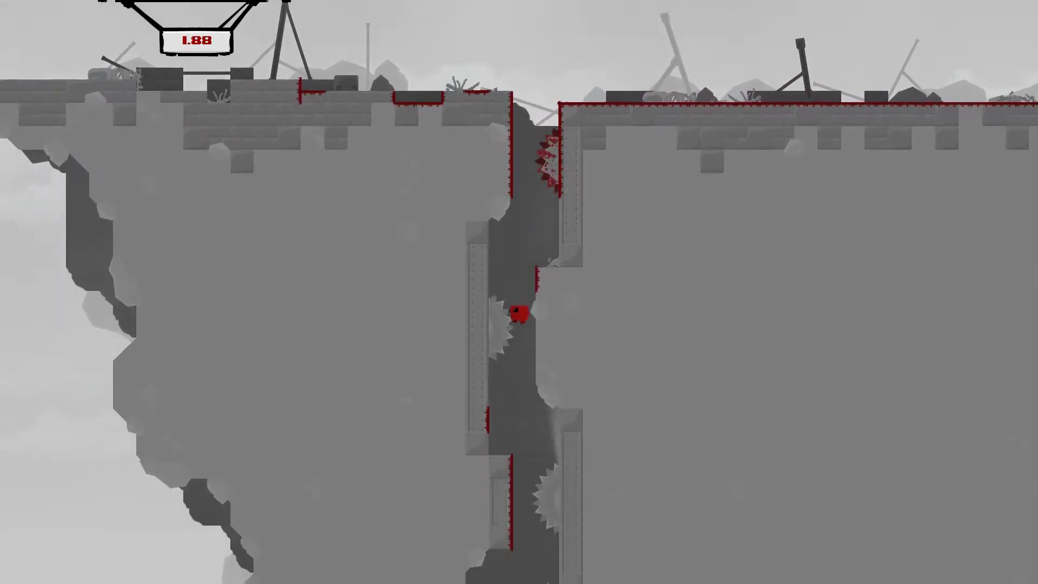
pyautogui.press('Left')
pyautogui.press('space')
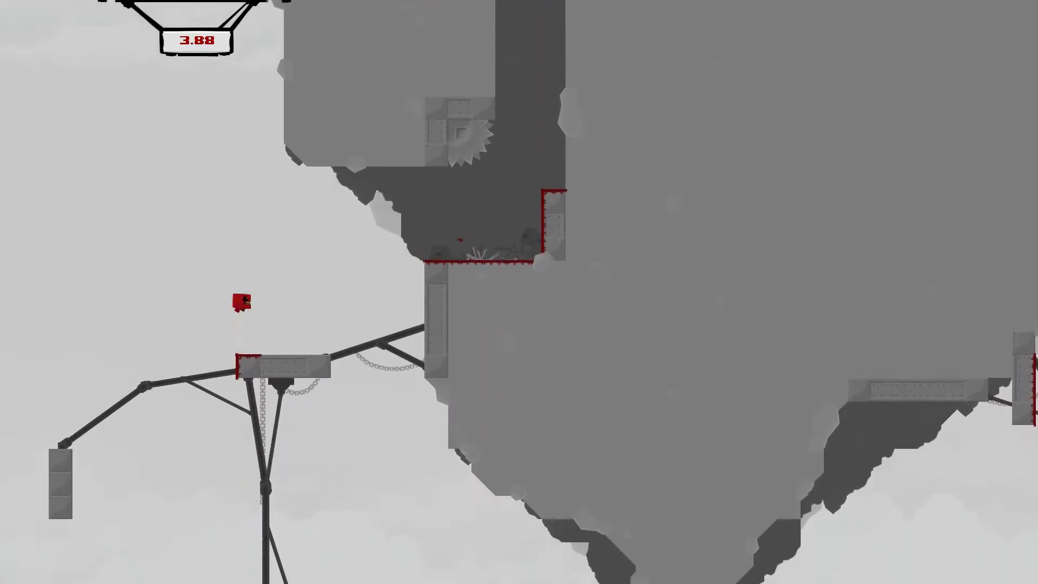
pyautogui.press('Right')
pyautogui.press('space')
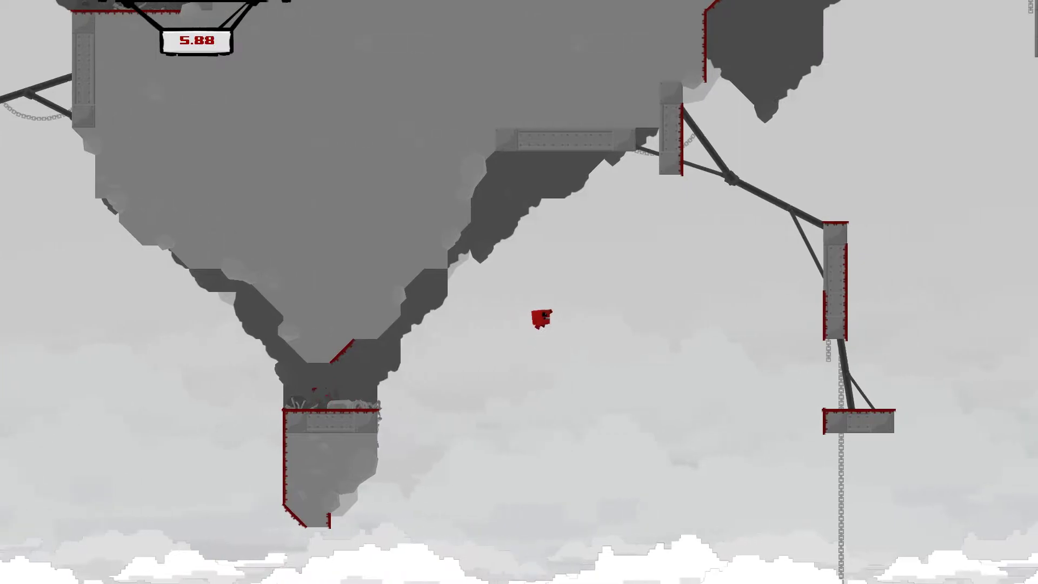
# - Wall-jump up the hanging pillar into the cave area, then miss and fall
pyautogui.press('Right')
pyautogui.press('space')
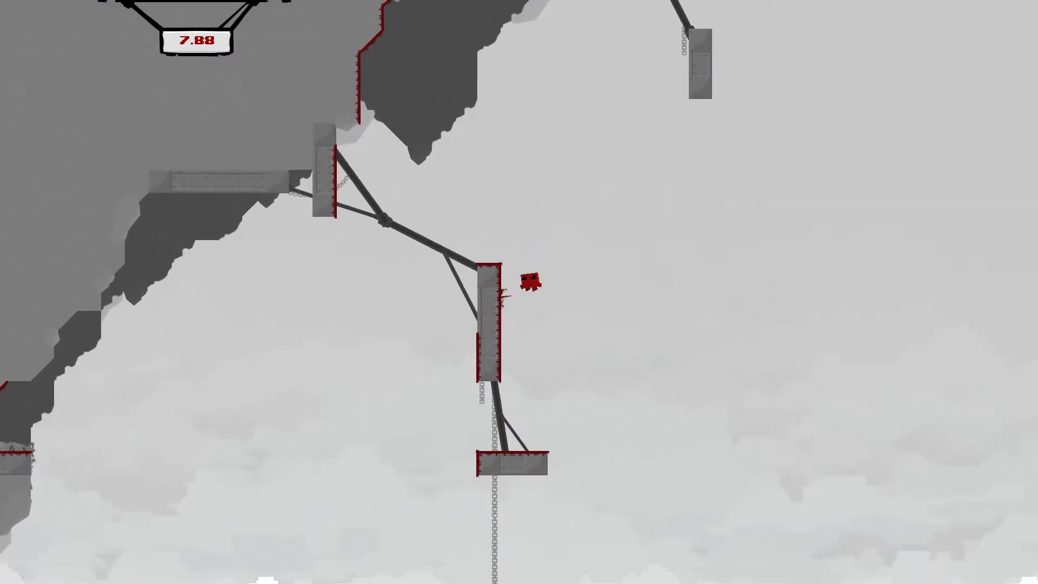
pyautogui.press('space')
pyautogui.press('Up')
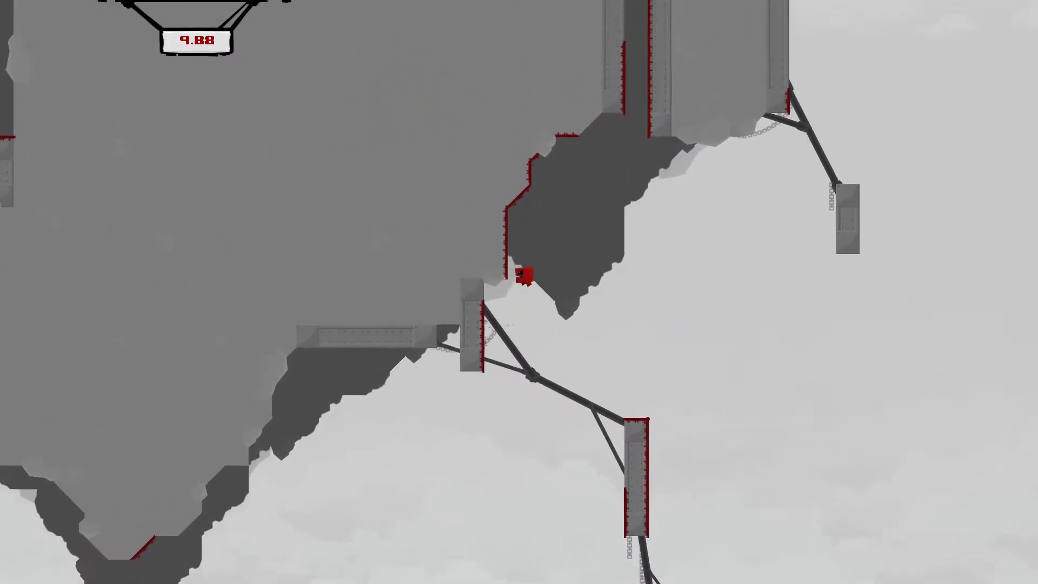
pyautogui.press('space')
pyautogui.press('Right')
pyautogui.press('Left')
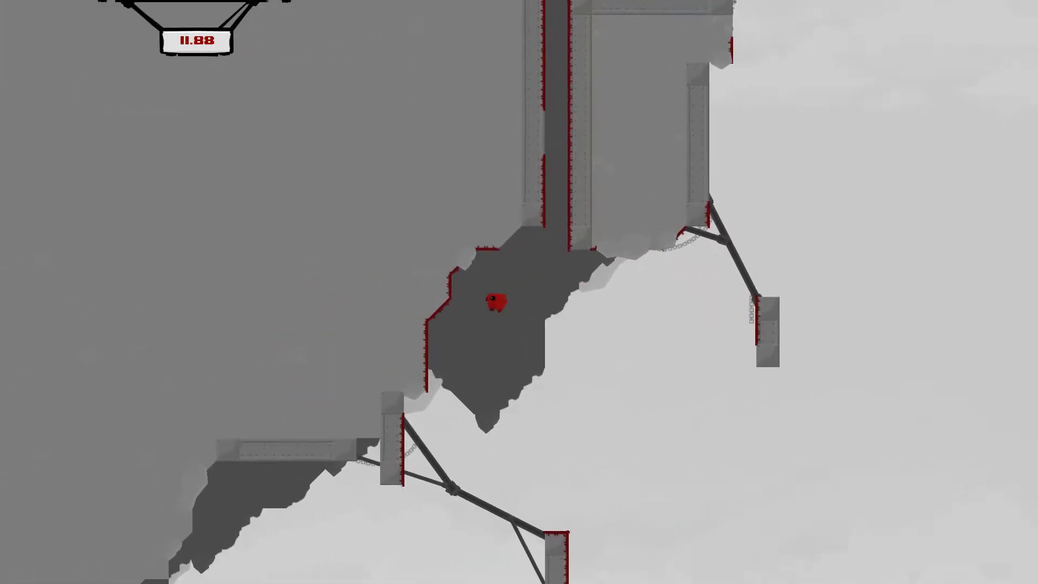
pyautogui.press('Left')
pyautogui.press('Right')
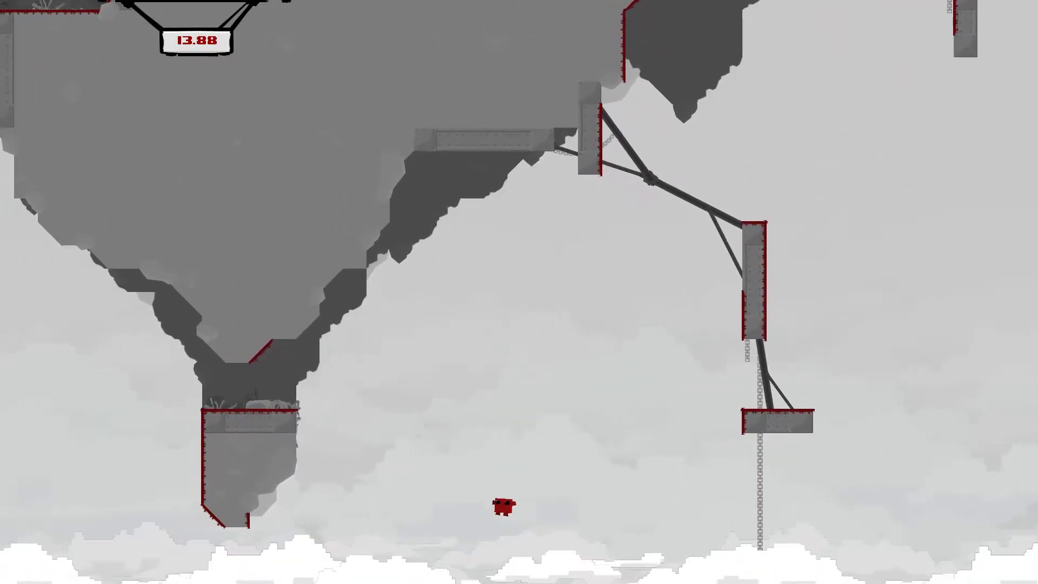
# - Drop into the shaft, exit left, and jump right across under the rock mass
pyautogui.press('Left')
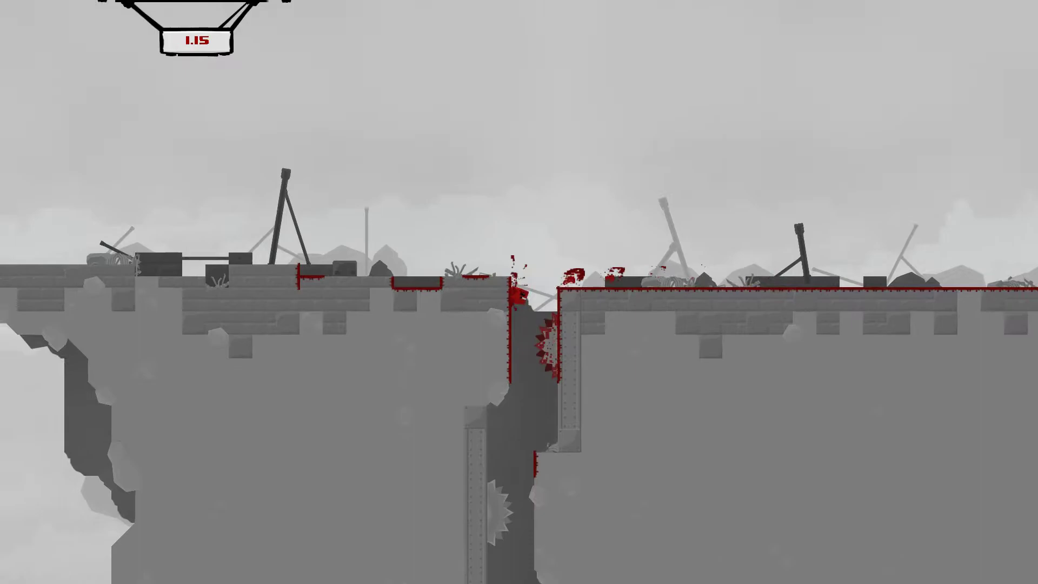
pyautogui.press('Right')
pyautogui.press('Left')
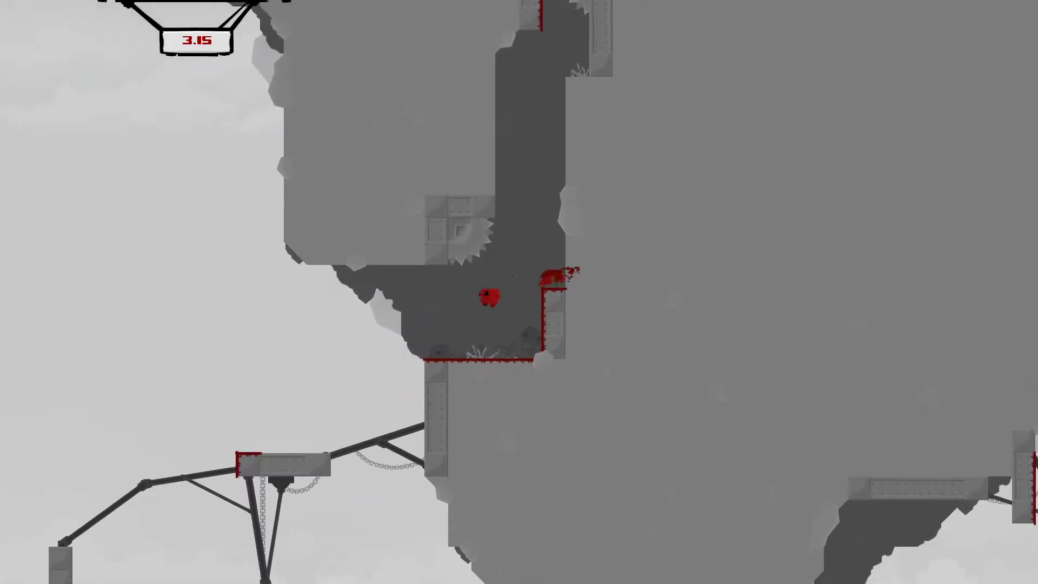
pyautogui.press('space')
pyautogui.press('Right')
pyautogui.press('space')
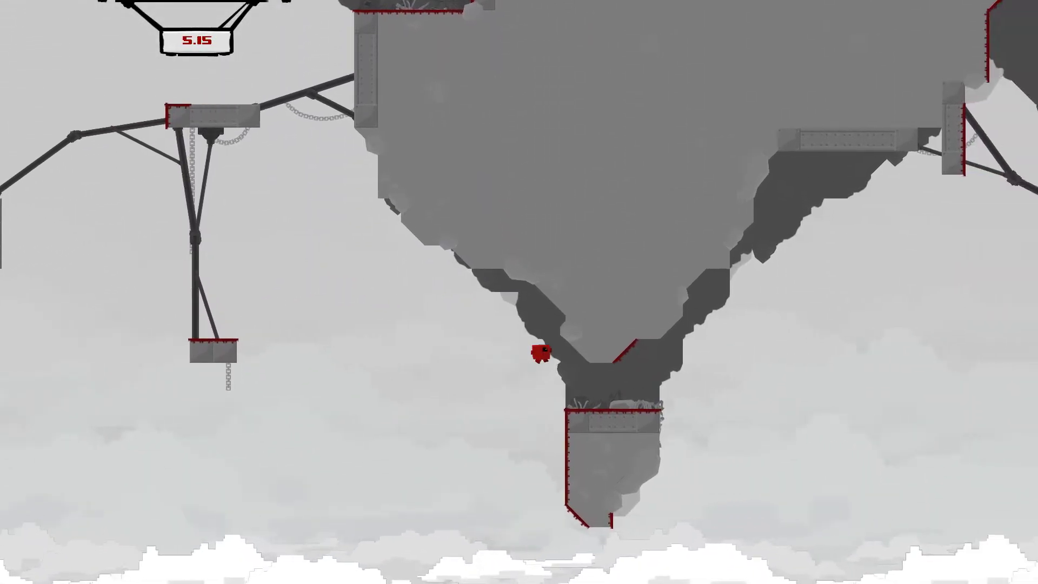
pyautogui.press('Right')
# - Wall-jump up the hanging pillars and through the spiked girder corridor
pyautogui.press('Right')
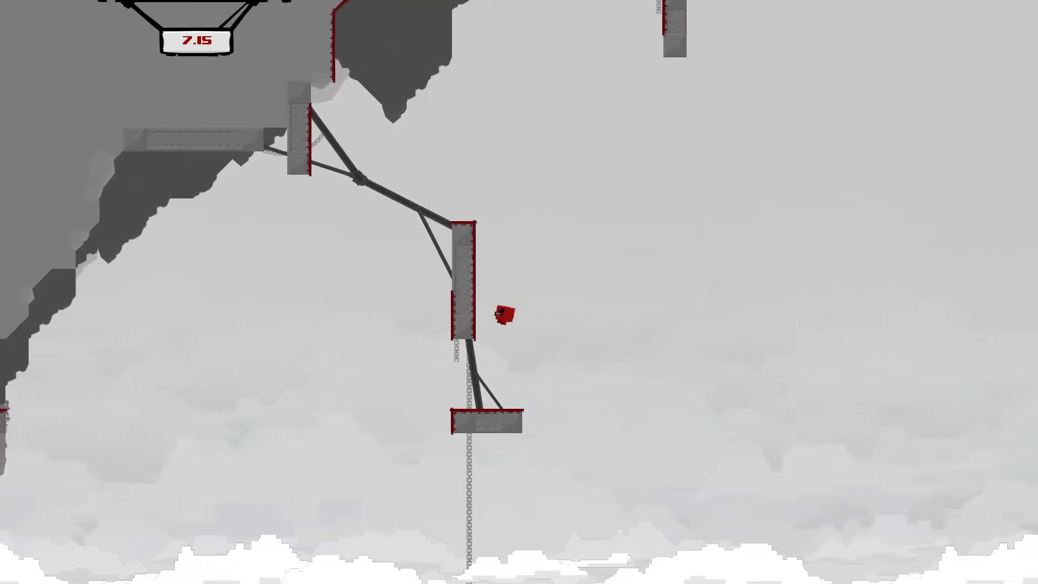
pyautogui.press('space')
pyautogui.press('Left')
pyautogui.press('space')
pyautogui.press('Right')
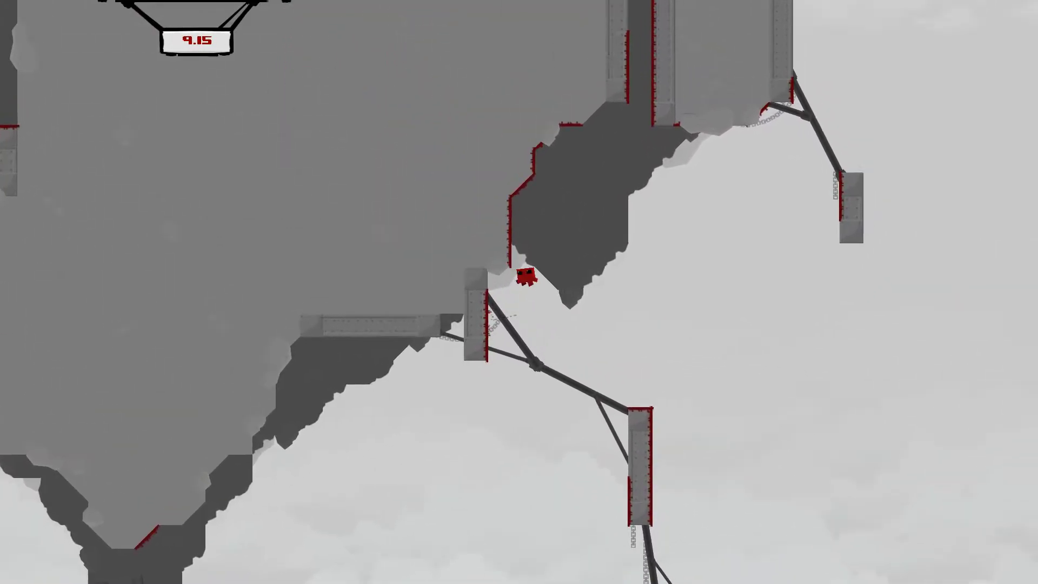
pyautogui.press('space')
pyautogui.press('Left')
pyautogui.press('space')
pyautogui.press('Right')
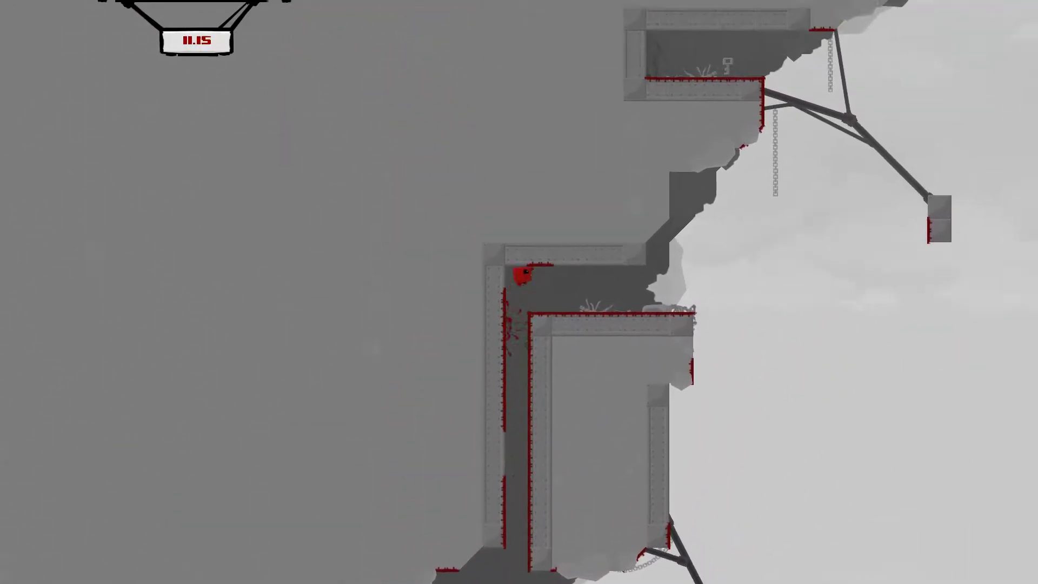
# - Reach the ledge below Bandage Girl's cage and jump toward the cage
pyautogui.press('space')
pyautogui.press('Right')
pyautogui.press('space')
pyautogui.press('Left')
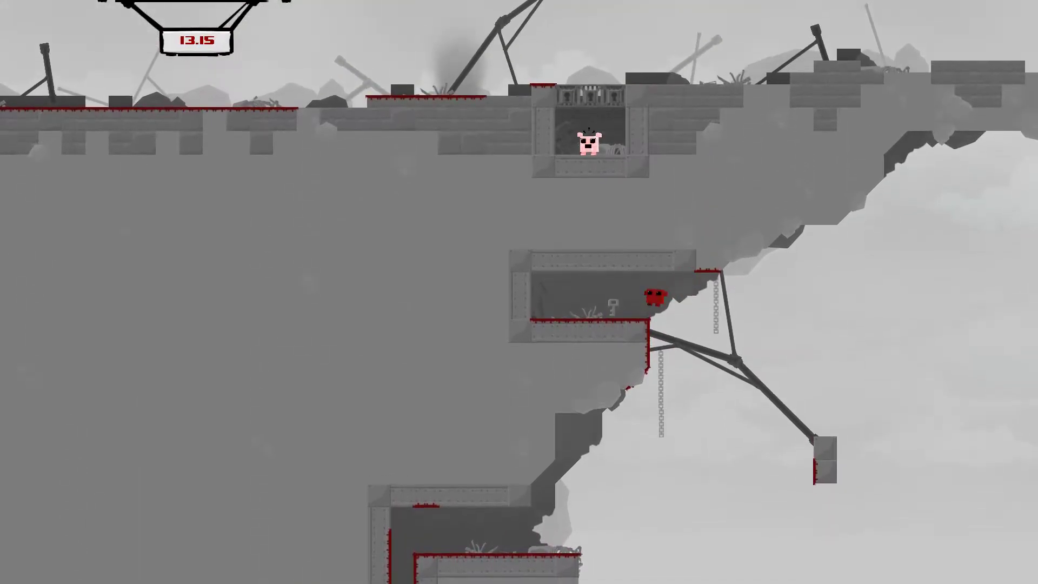
pyautogui.press('Left')
pyautogui.press('Right')
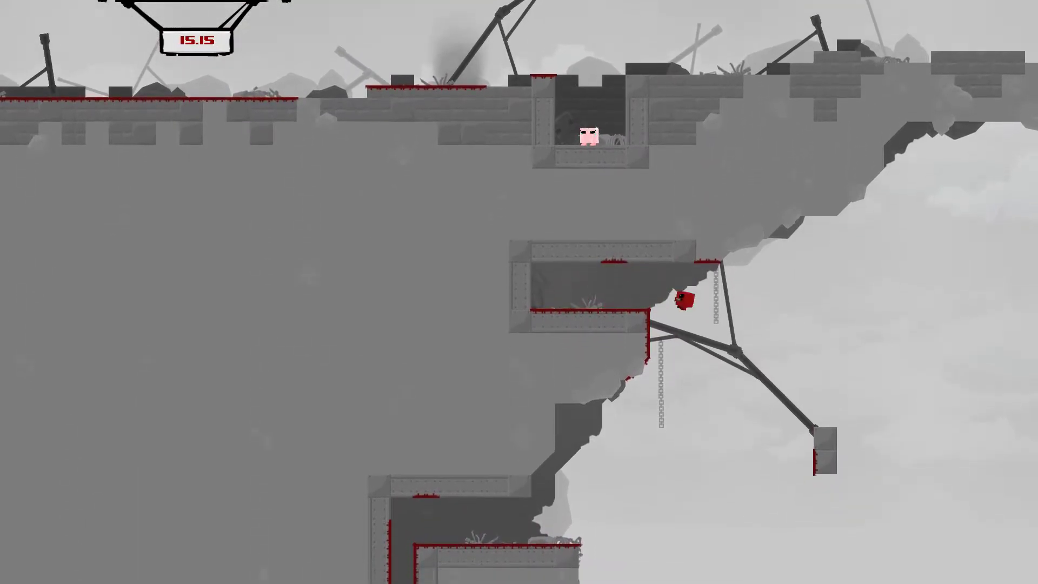
# - Drop back down the lower corridor and cross left beneath the hanging rock spire
pyautogui.press('space')
pyautogui.press('Left')
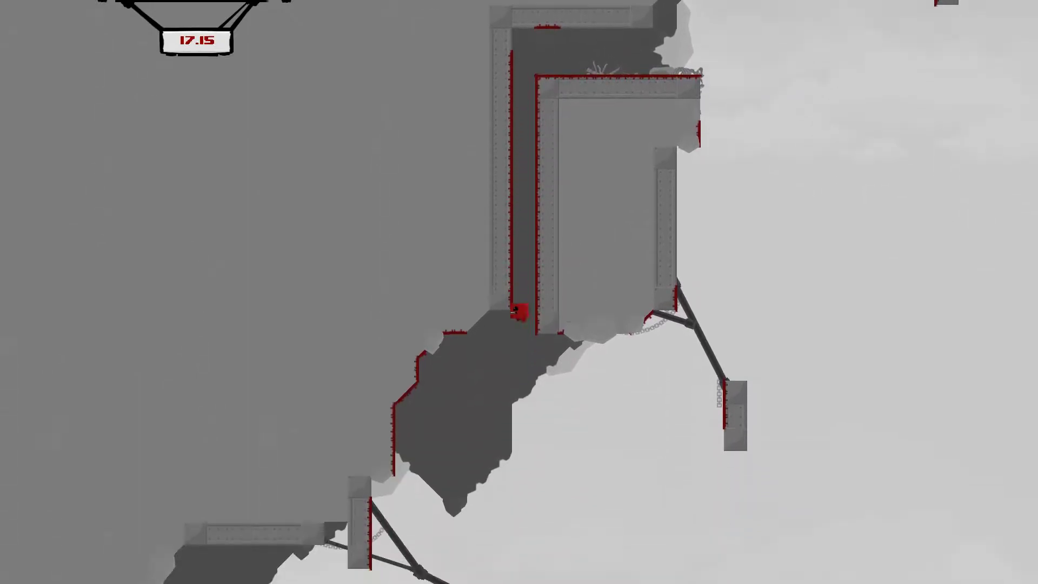
pyautogui.press('Right')
pyautogui.press('Right')
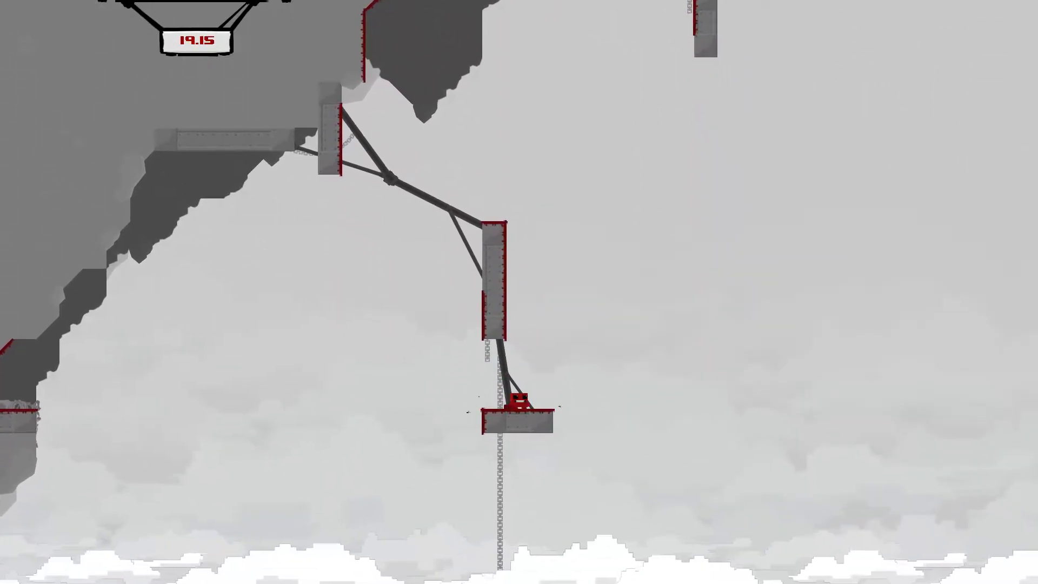
pyautogui.press('space')
pyautogui.press('Left')
pyautogui.press('Left')
pyautogui.press('space')
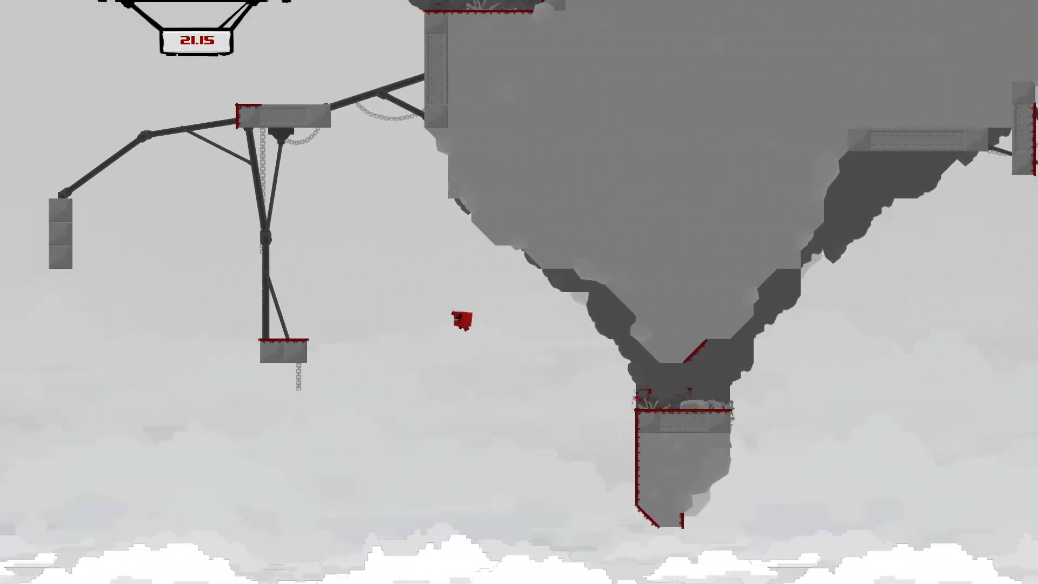
# - Jump onto the far-left sloped beam, then leap up-right to the mid platform
pyautogui.press('space')
pyautogui.press('space')
pyautogui.press('Left')
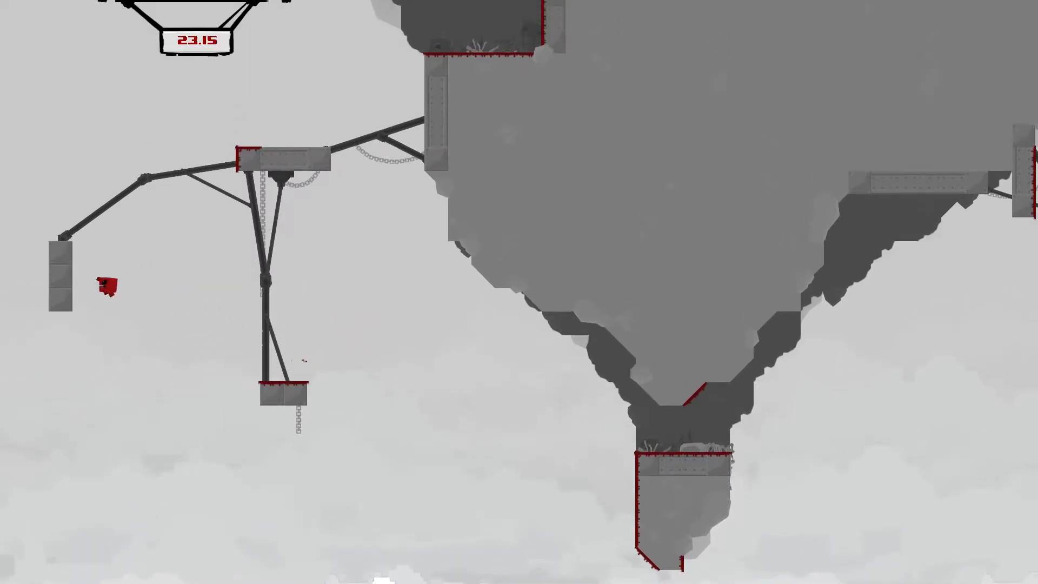
pyautogui.press('Left')
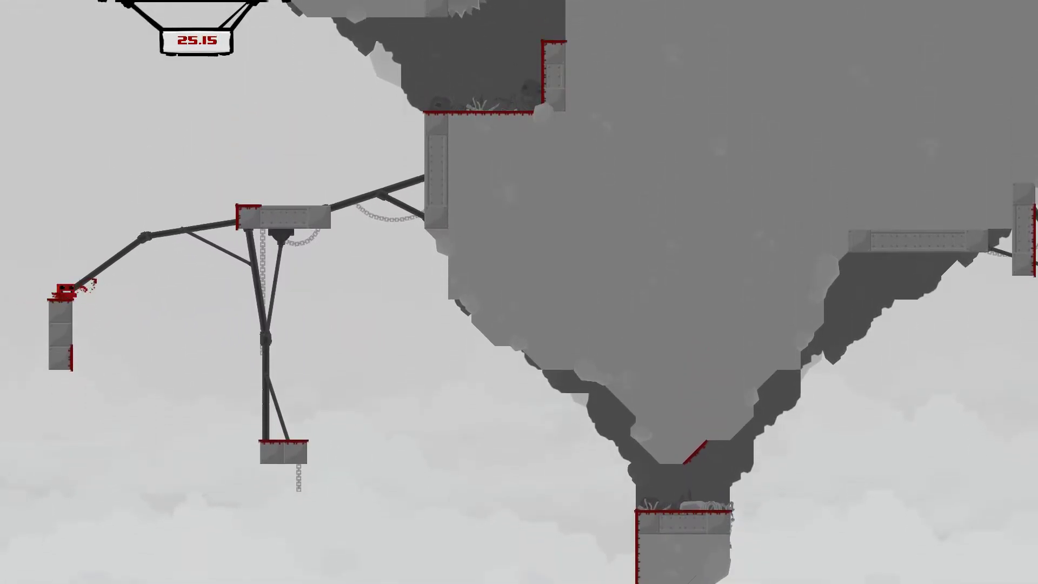
pyautogui.press('space')
pyautogui.press('Right')
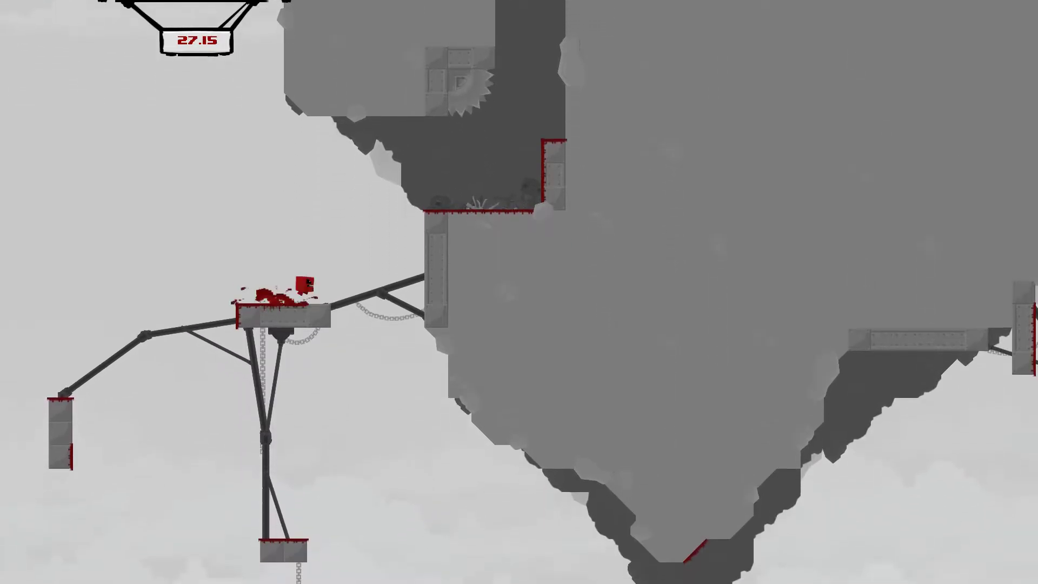
# - Climb the right wall from the ledge and wall-jump up between the saws
pyautogui.press('space')
pyautogui.press('Right')
pyautogui.press('space')
pyautogui.press('space')
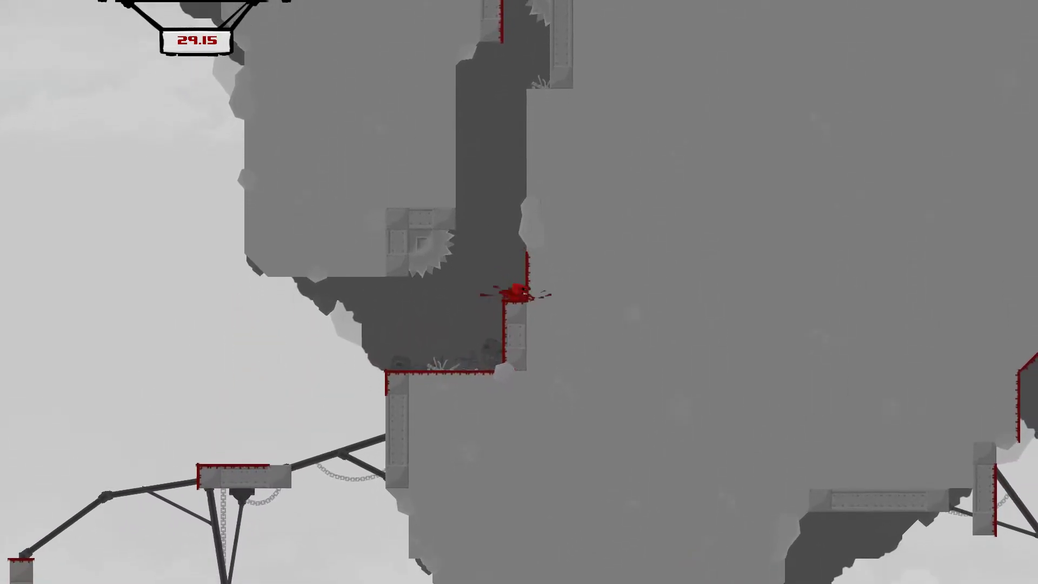
pyautogui.press('space')
pyautogui.press('space')
pyautogui.press('space')
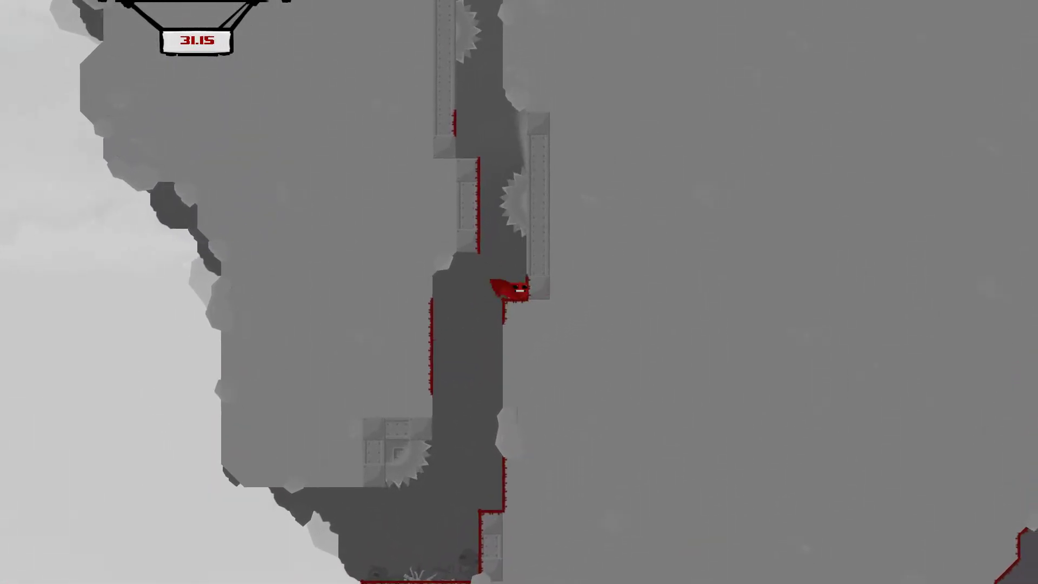
pyautogui.press('space')
pyautogui.press('space')
pyautogui.press('space')
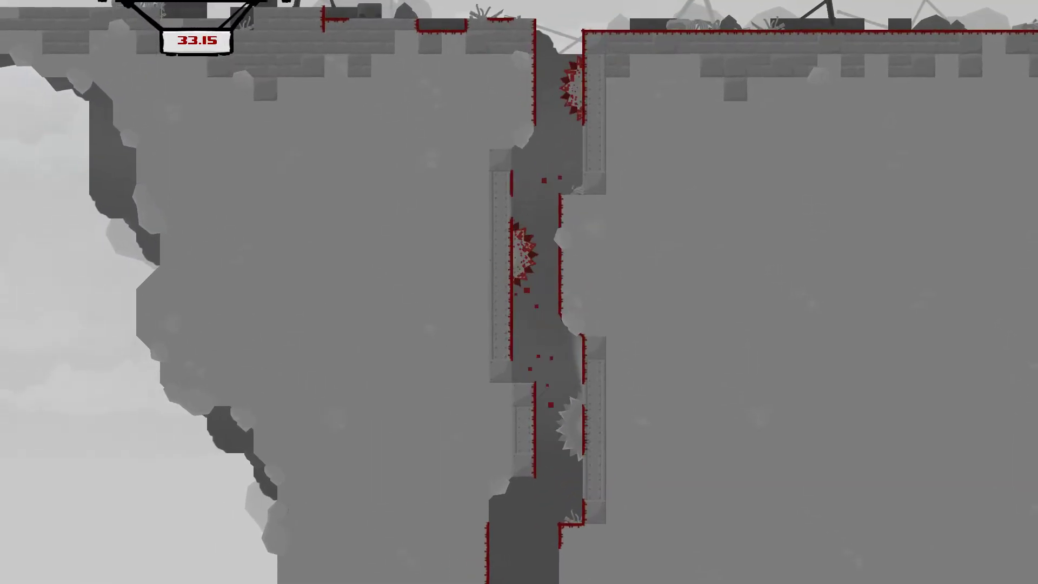
# - Respawn, run back to the saw shaft, drop in, and wall-jump upward inside it
pyautogui.press('Left')
pyautogui.press('Left')
pyautogui.press('space')
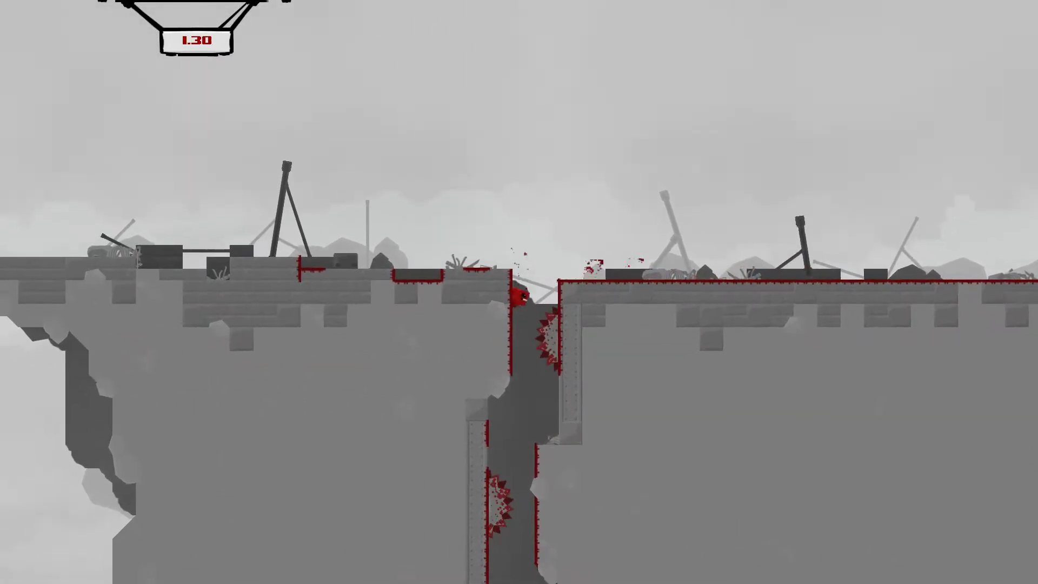
pyautogui.press('Right')
pyautogui.press('space')
pyautogui.press('space')
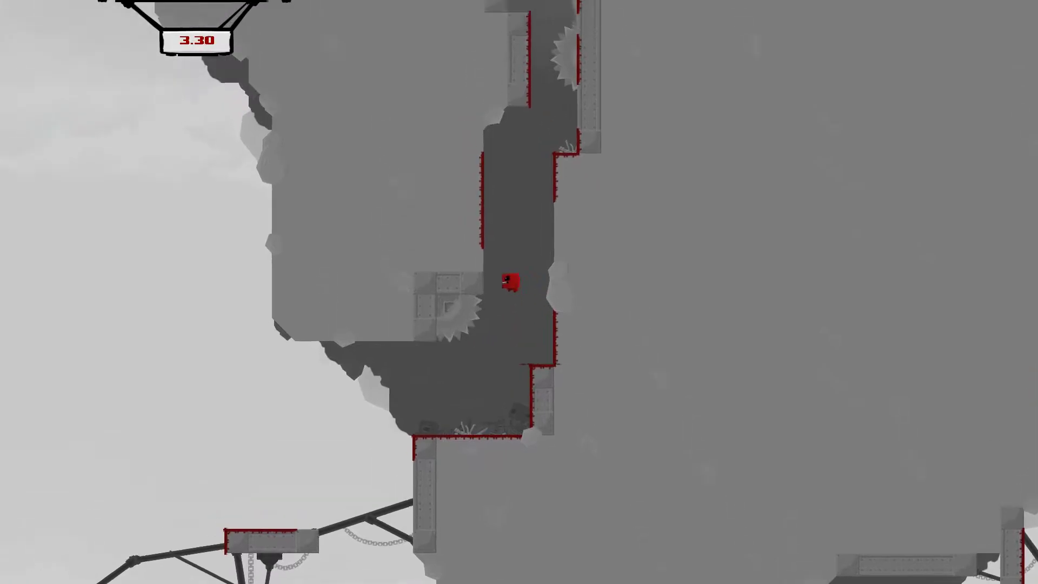
pyautogui.press('space')
pyautogui.press('space')
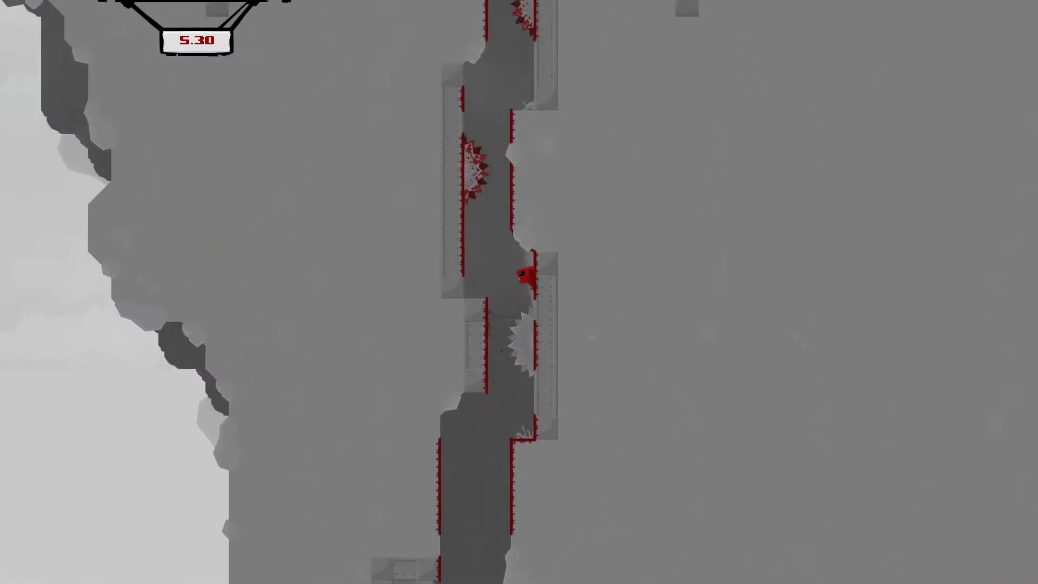
pyautogui.press('space')
# - Hop to the shaft's left wall and hit a saw, then run back toward the shaft on a new attempt
pyautogui.press('Left')
pyautogui.press('space')
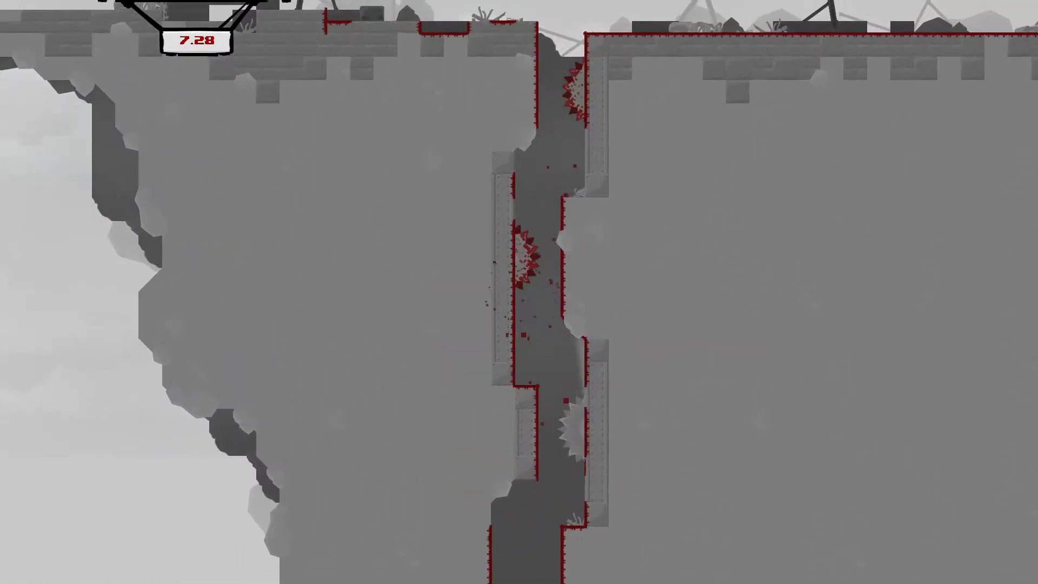
pyautogui.press('Right')
pyautogui.press('Right')
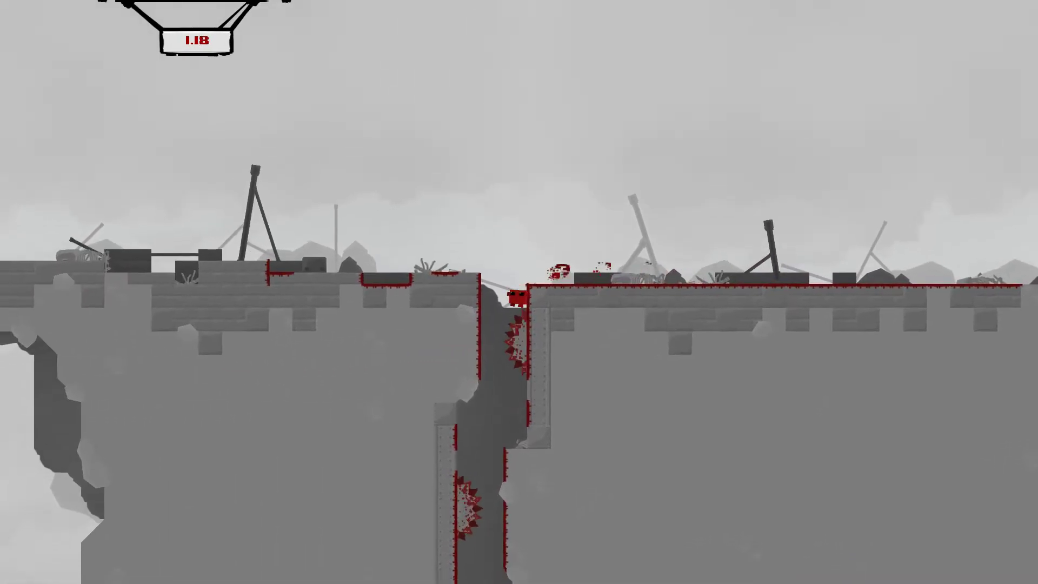
pyautogui.press('Right')
pyautogui.press('Left')
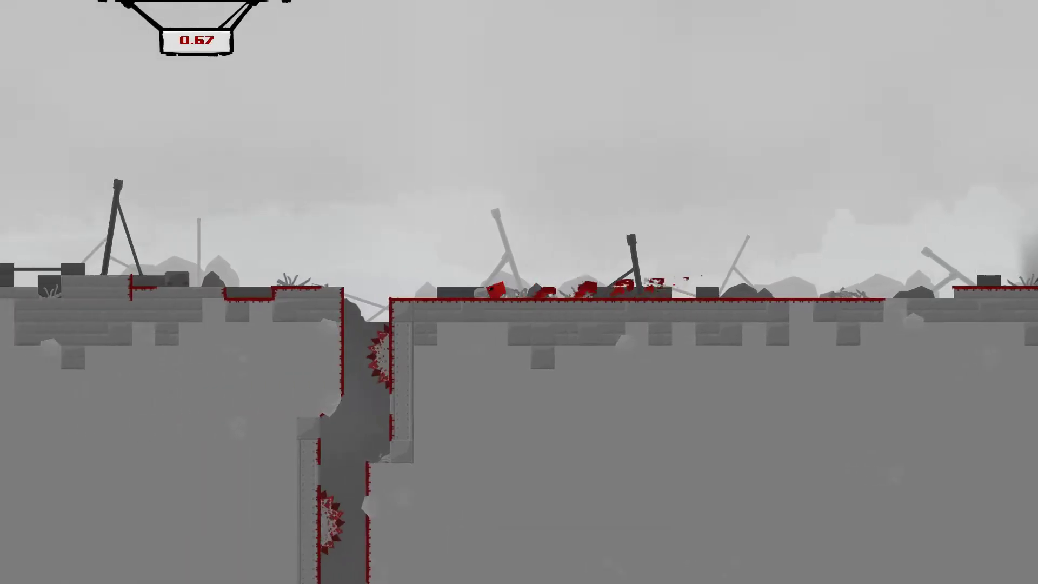
# - Drop into the shaft, exit onto the platform, then jump right under the rock
pyautogui.press('Left')
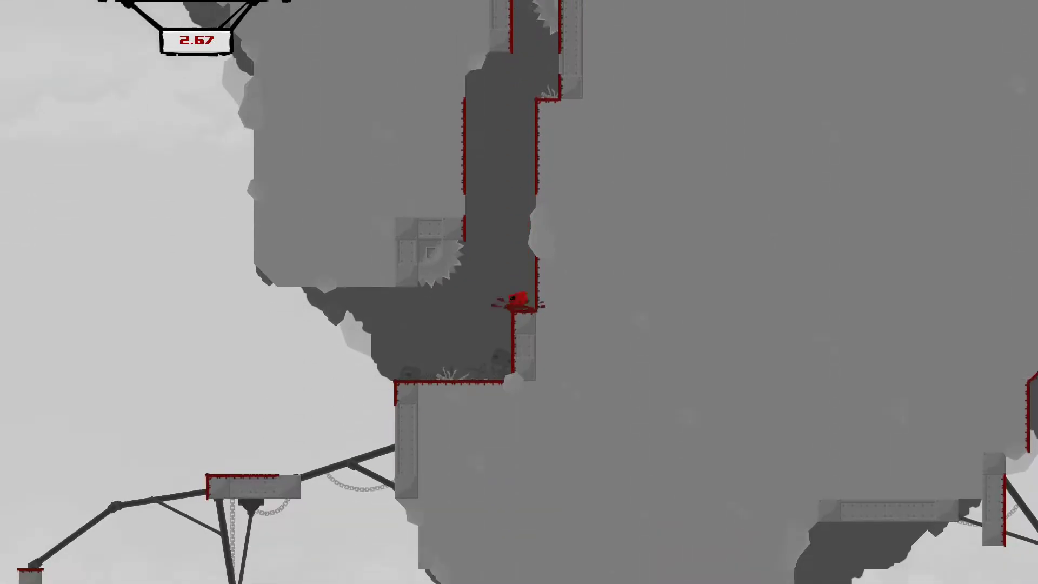
pyautogui.press('Left')
pyautogui.press('space')
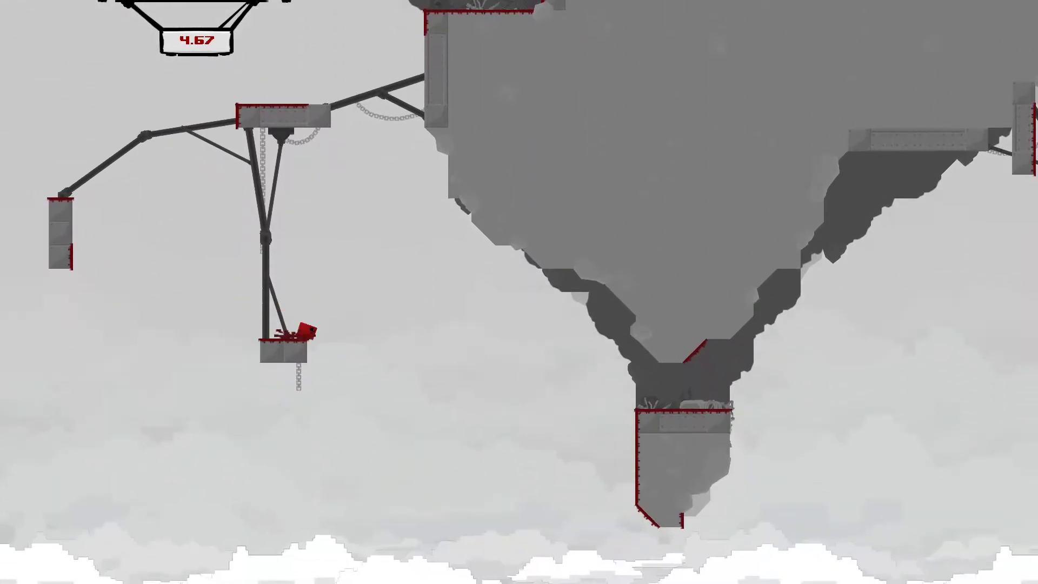
pyautogui.press('Right')
pyautogui.press('space')
pyautogui.press('Right')
pyautogui.press('Right')
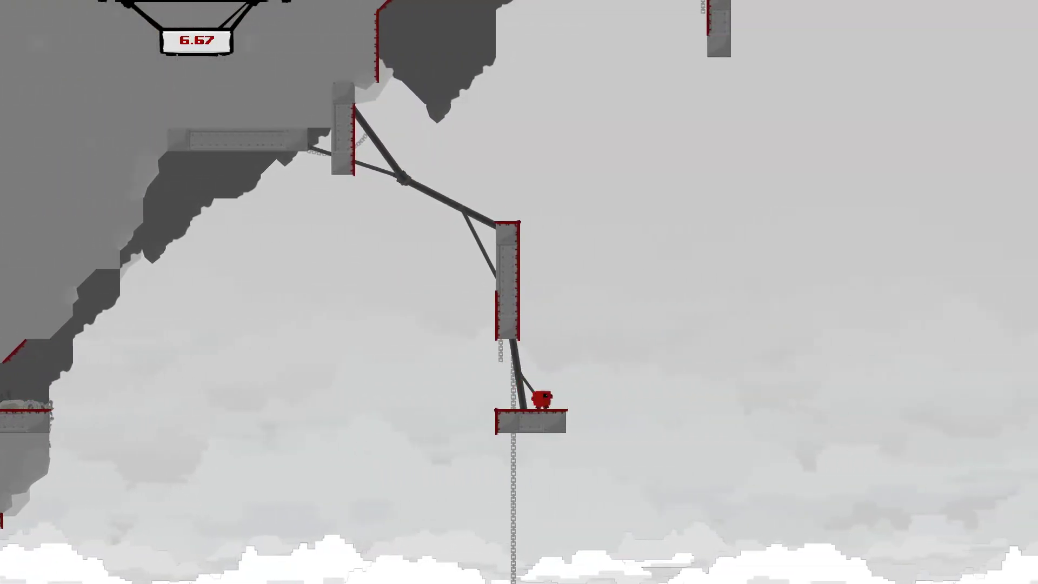
# - Climb to the pillar top and up onto the rock ledges
pyautogui.press('space')
pyautogui.press('space')
pyautogui.press('space')
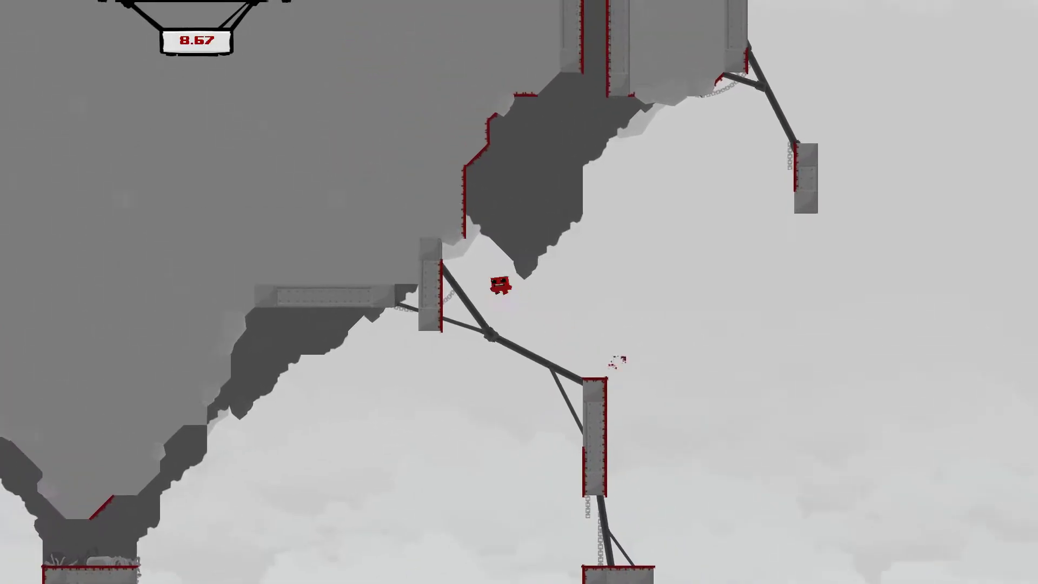
pyautogui.press('Left')
pyautogui.press('space')
pyautogui.press('Right')
# - Climb the shaft, leap right, and jump up into the alcove platform
pyautogui.press('space')
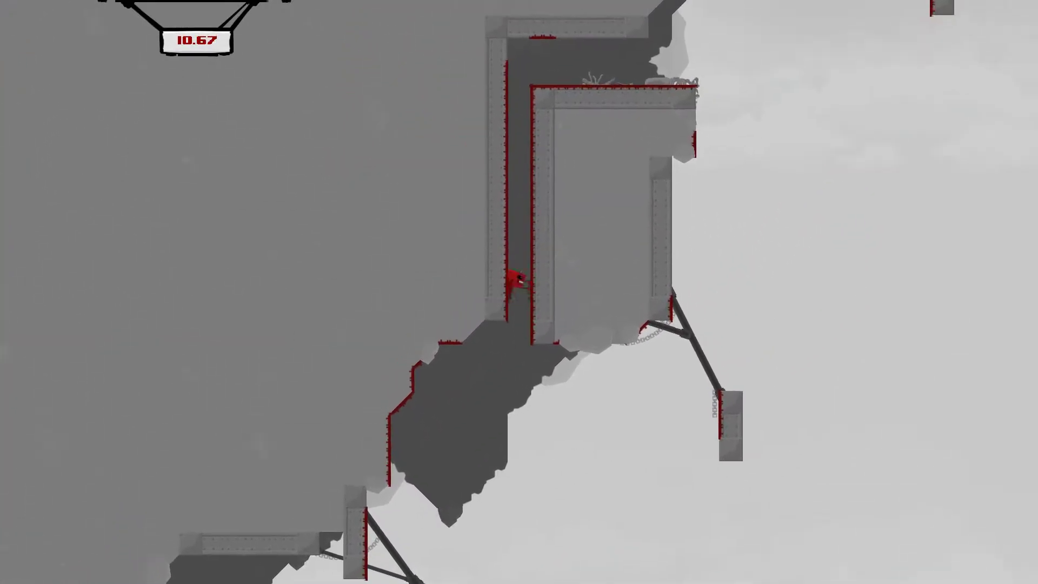
pyautogui.press('space')
pyautogui.press('Right')
pyautogui.press('space')
pyautogui.press('space')
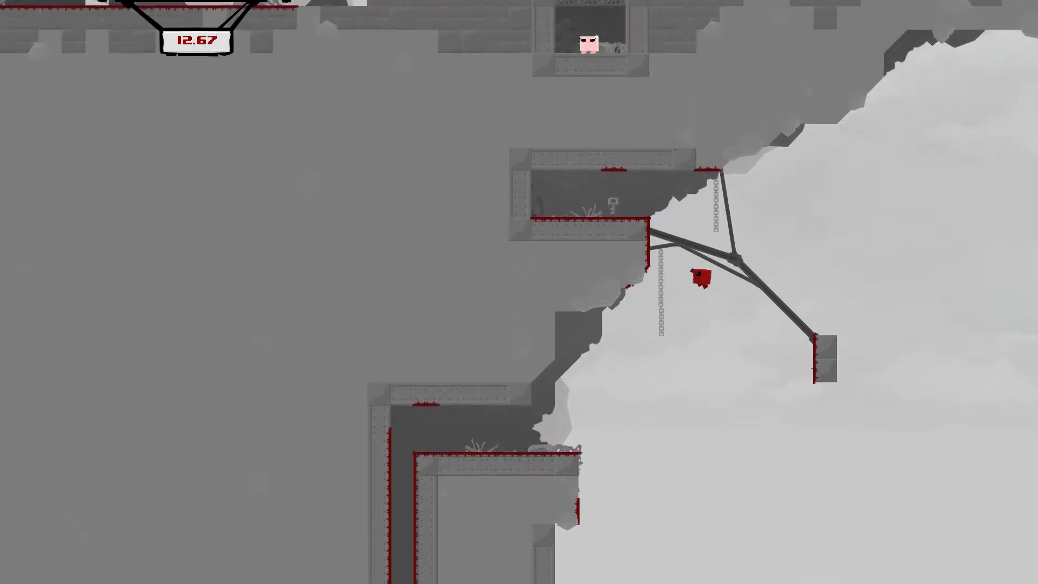
pyautogui.press('Left')
pyautogui.press('Left')
# - Fall into the lower shaft, drop onto the pillar, and jump off it rightward
pyautogui.press('Right')
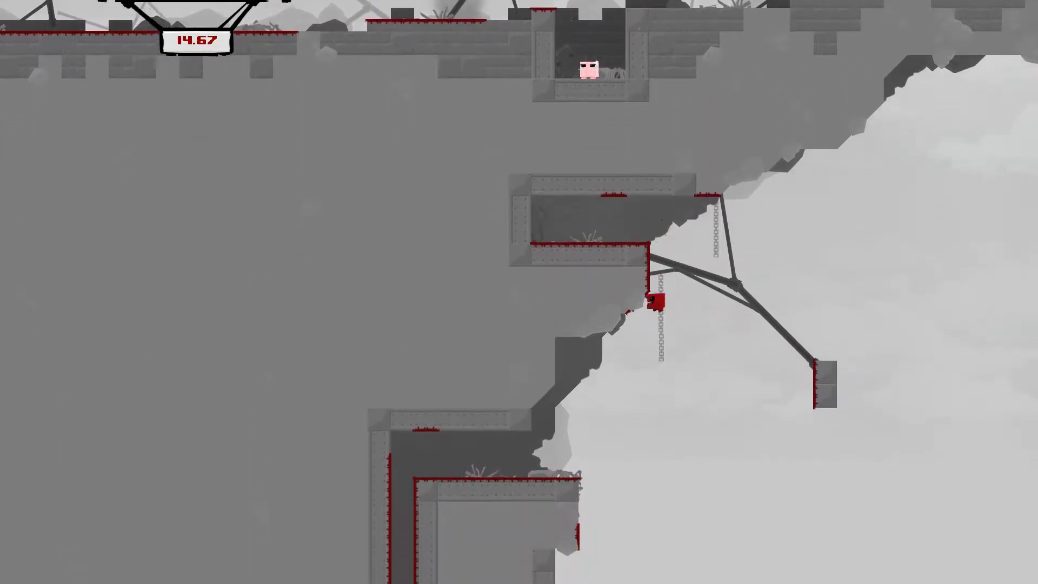
pyautogui.press('Left')
pyautogui.press('space')
pyautogui.press('Down')
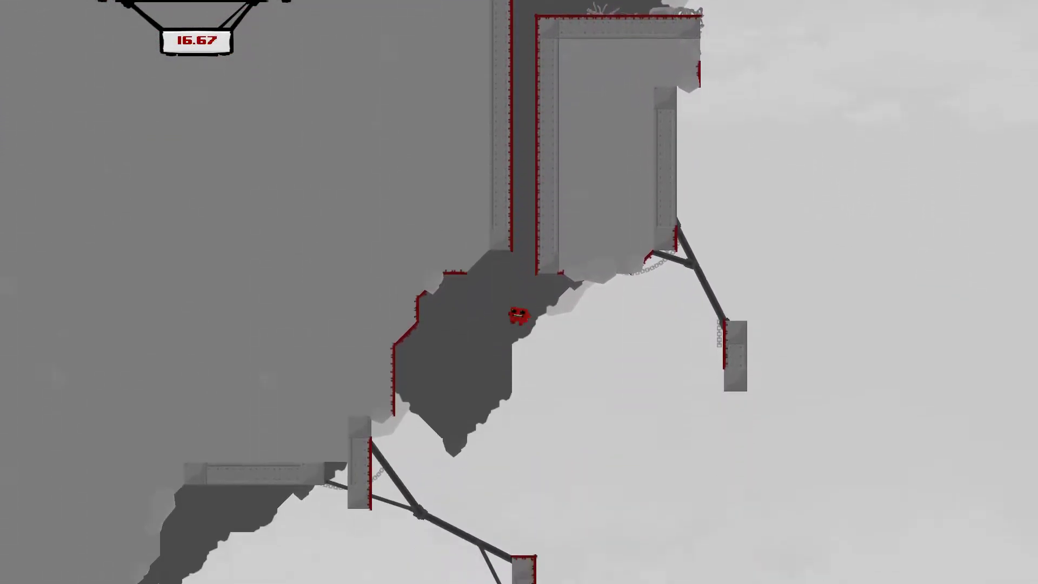
pyautogui.press('Right')
pyautogui.press('space')
pyautogui.press('Right')
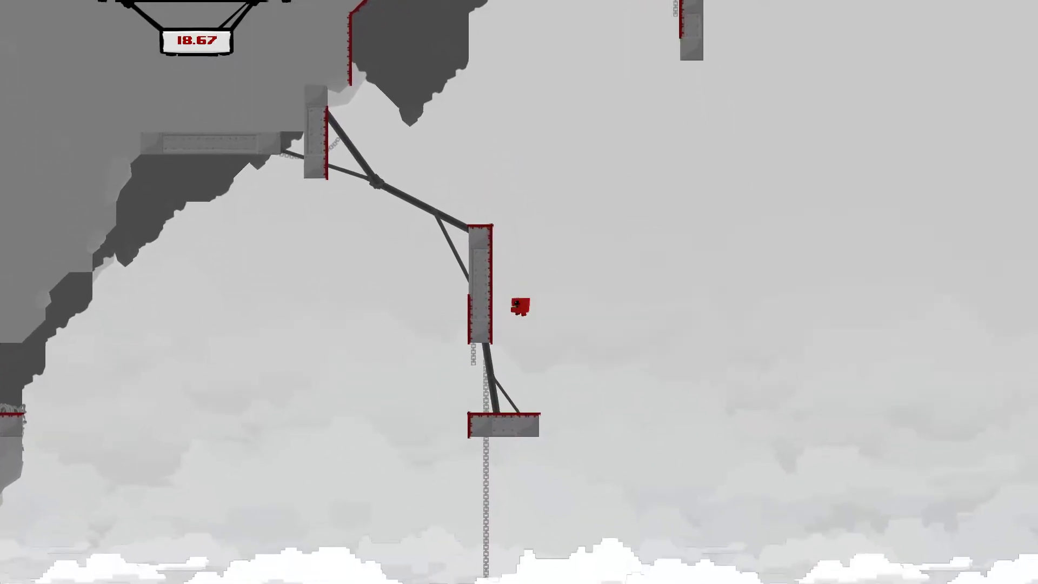
# - Land on the small platform and wall-jump up from the left pillar
pyautogui.press('Left')
pyautogui.press('space')
pyautogui.press('space')
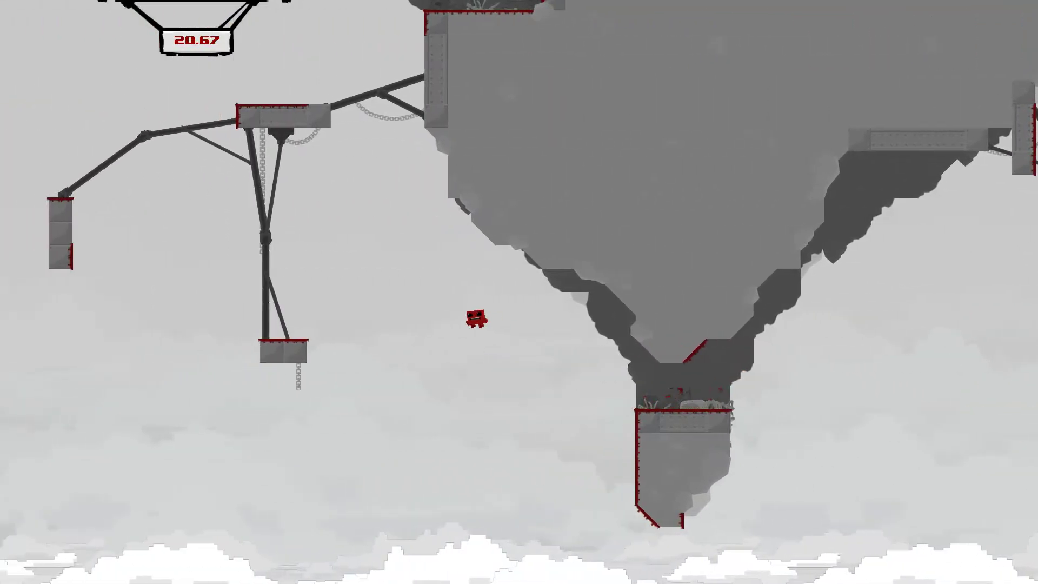
pyautogui.press('Left')
pyautogui.press('space')
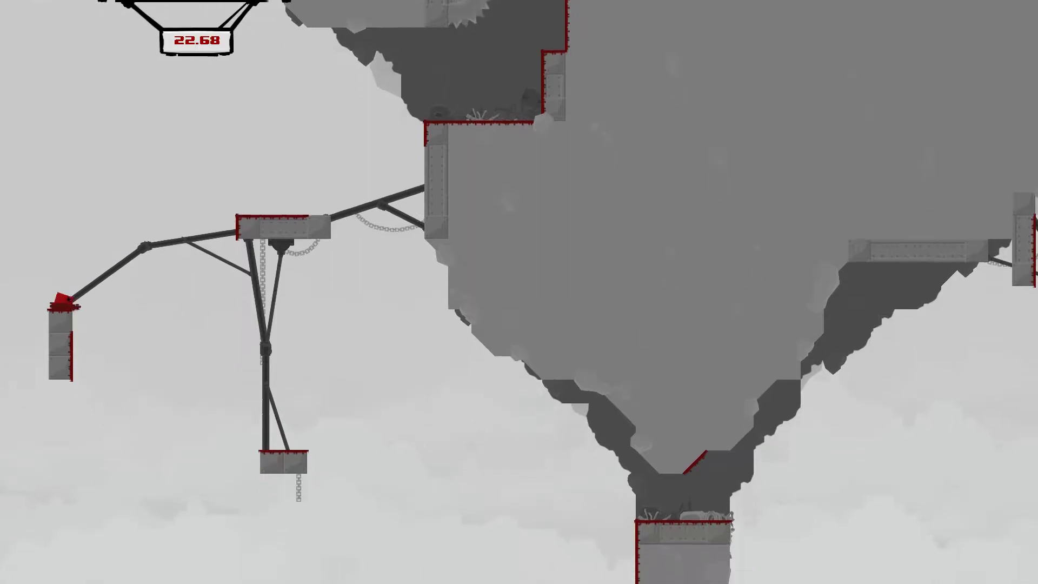
pyautogui.press('space')
pyautogui.press('Right')
# - Leap onto the upper ledge and wall-jump up the saw-lined shaft, dying near the top
pyautogui.press('space')
pyautogui.press('Right')
pyautogui.press('space')
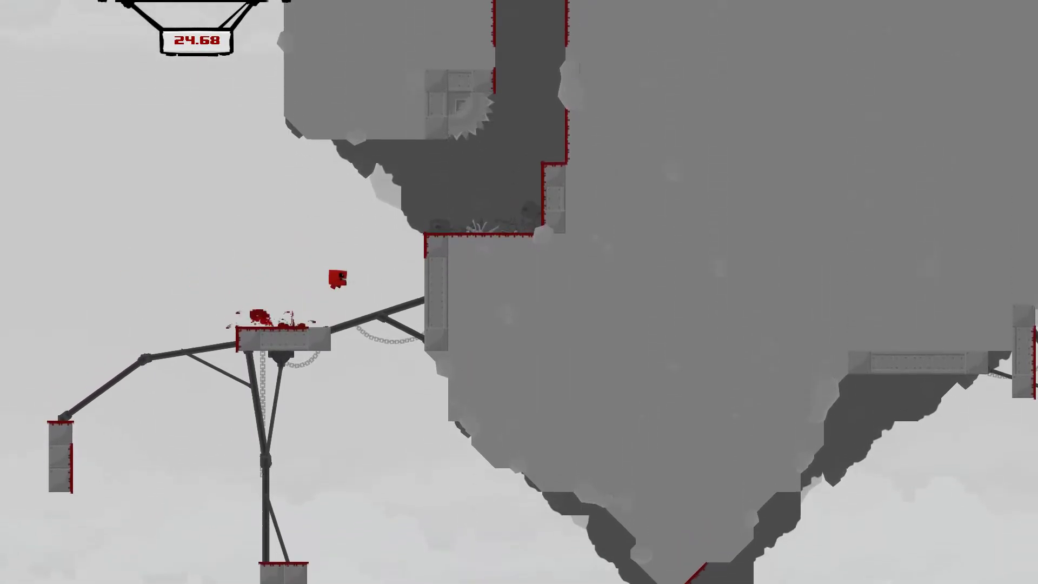
pyautogui.press('Right')
pyautogui.press('space')
pyautogui.press('space')
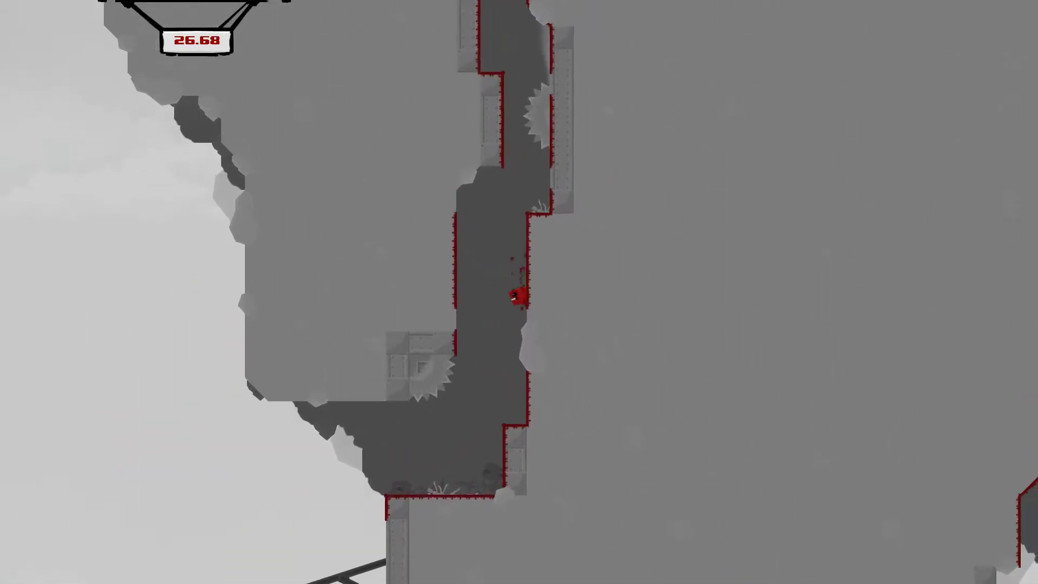
pyautogui.press('space')
pyautogui.press('space')
pyautogui.press('space')
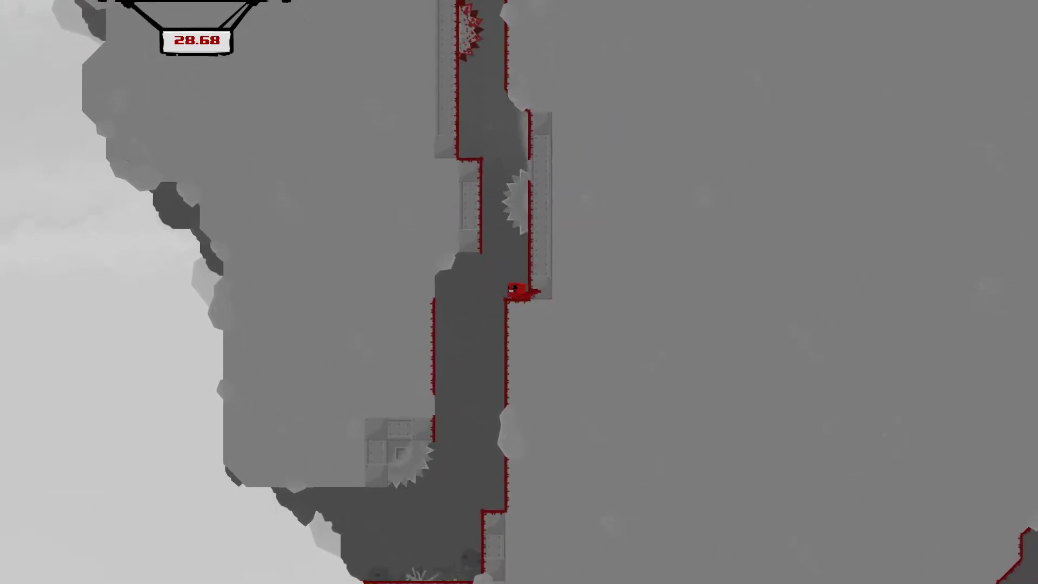
pyautogui.press('space')
pyautogui.press('space')
pyautogui.press('space')
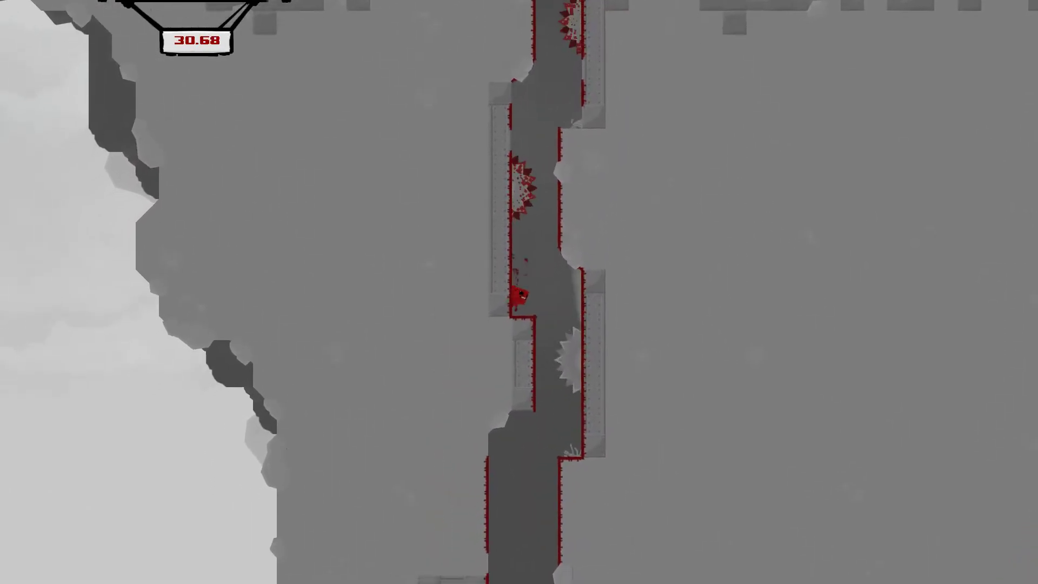
pyautogui.press('Left')
pyautogui.press('space')
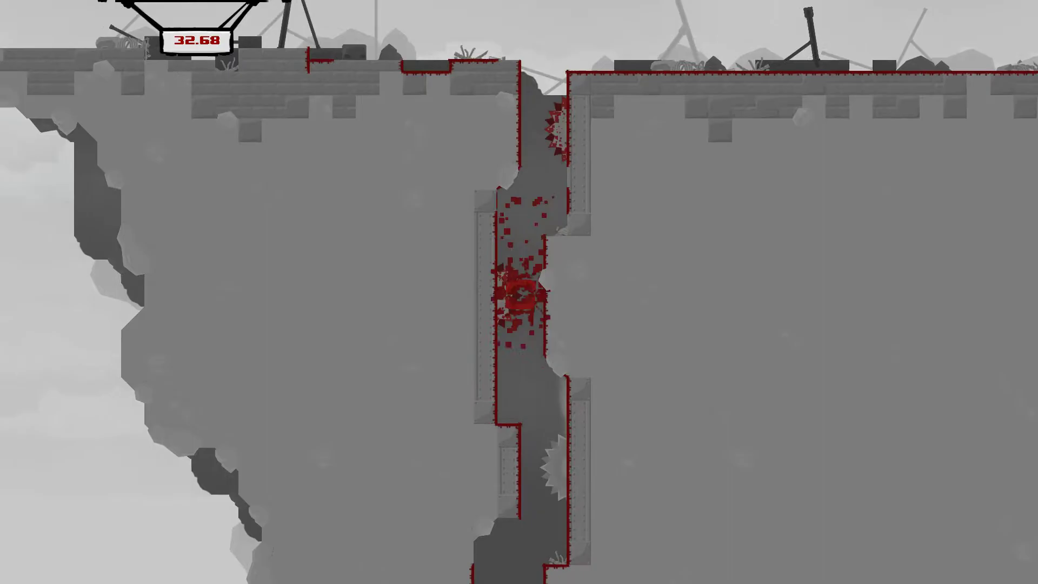
# - Drop down the shaft, jump left across the pylon platforms, and hop to the rock's ledge
pyautogui.press('Left')
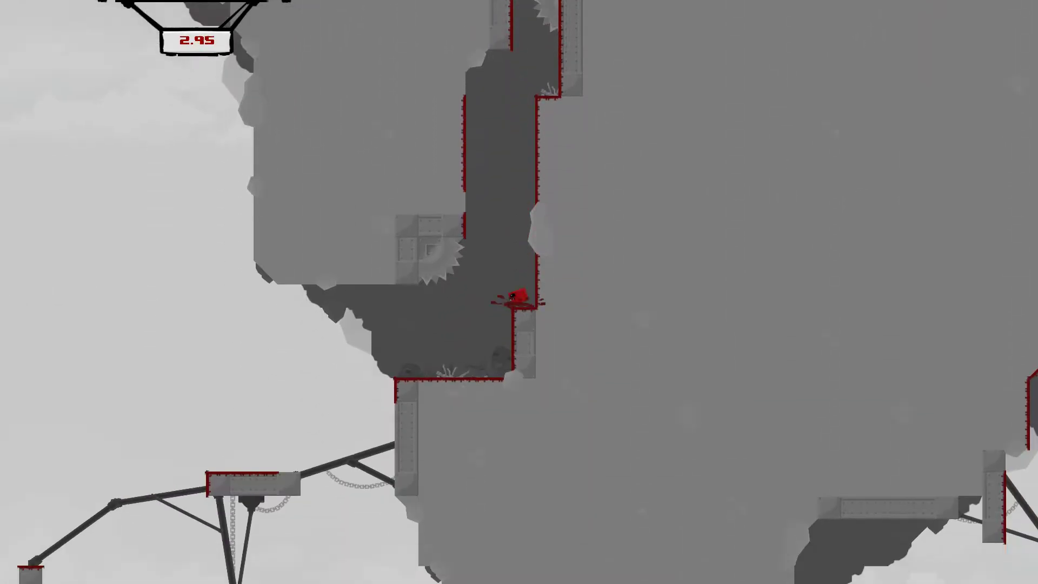
pyautogui.press('Left')
pyautogui.press('space')
pyautogui.press('Left')
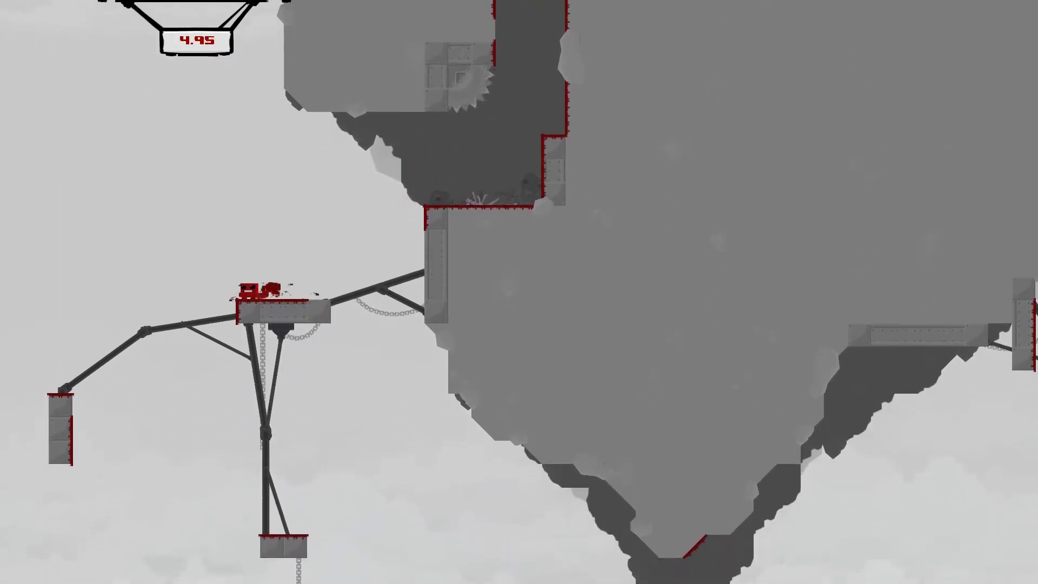
pyautogui.press('space')
pyautogui.press('space')
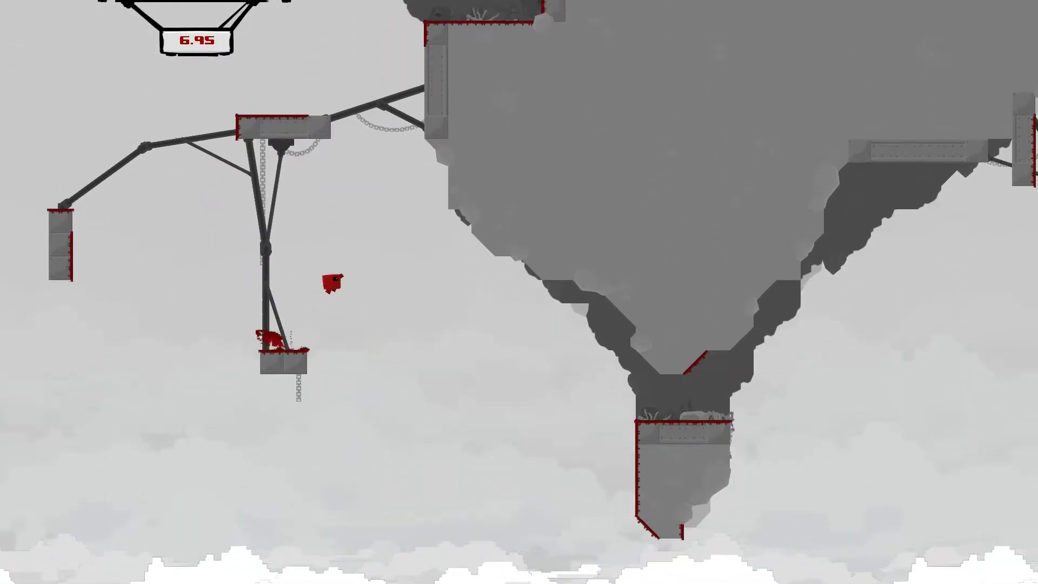
pyautogui.press('Right')
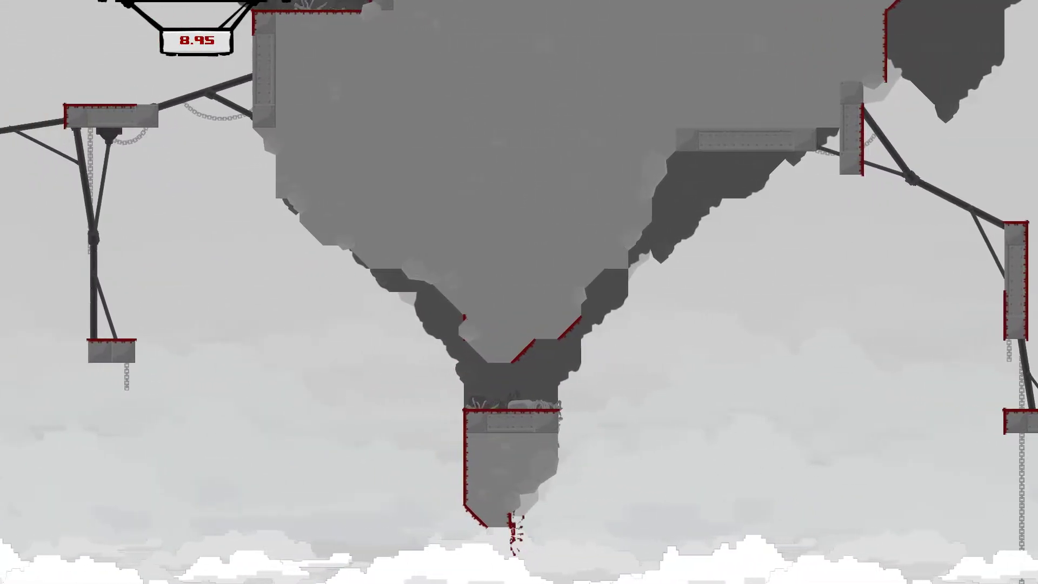
pyautogui.press('Right')
# - On a retry, drop down the shaft and launch toward the hanging platforms
pyautogui.press('Left')
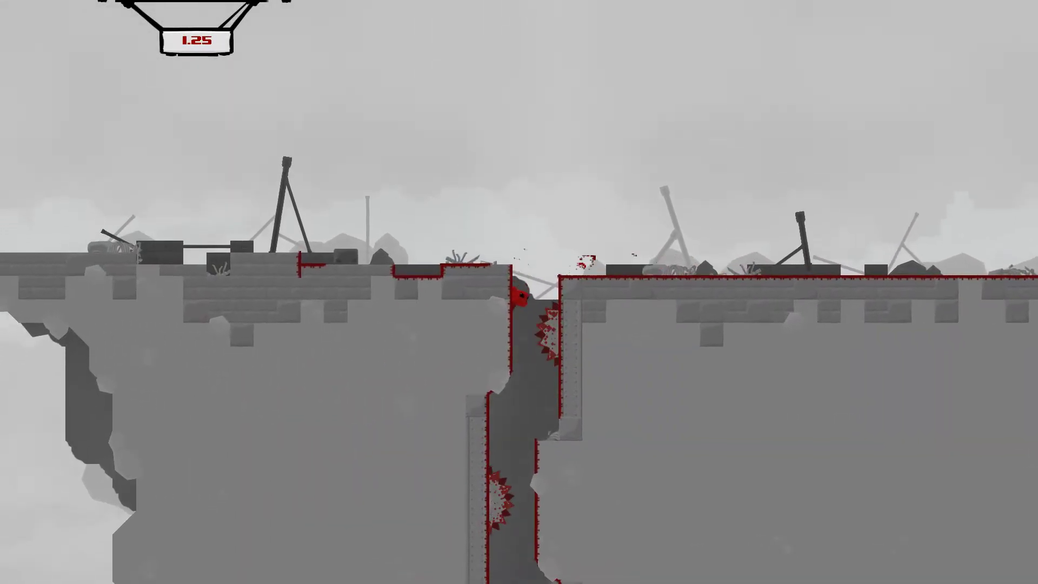
pyautogui.press('Down')
pyautogui.press('Left')
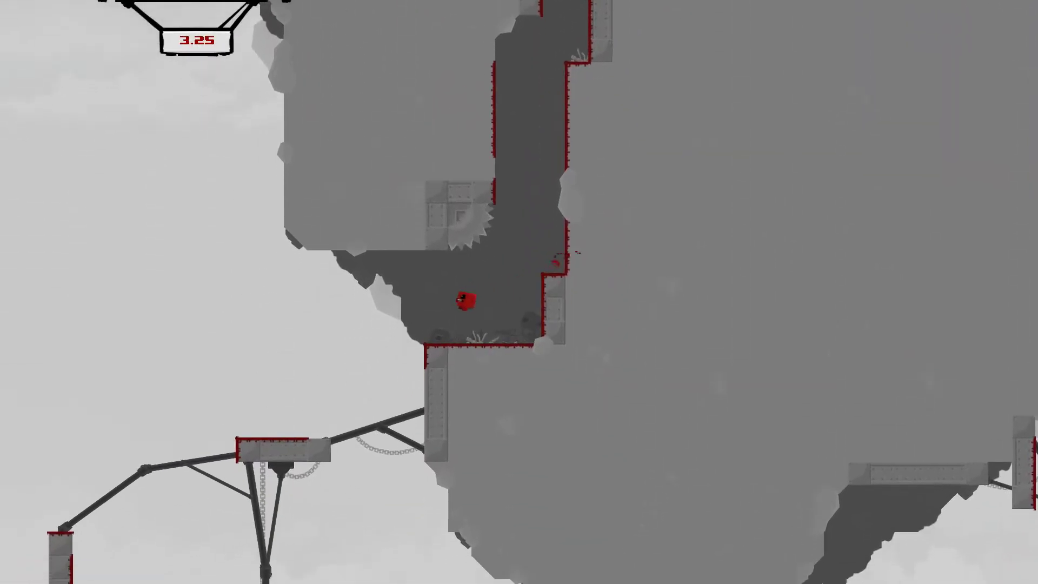
pyautogui.press('space')
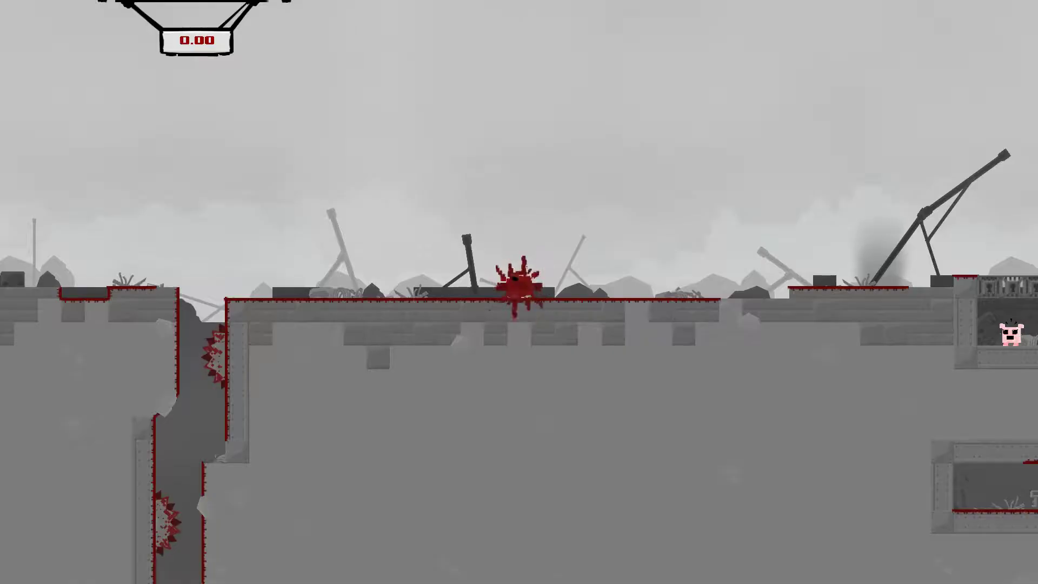
# - In the restarted run, slide down the shaft and jump off its wall toward the left ledge
pyautogui.press('Right')
pyautogui.press('Left')
pyautogui.press('Down')
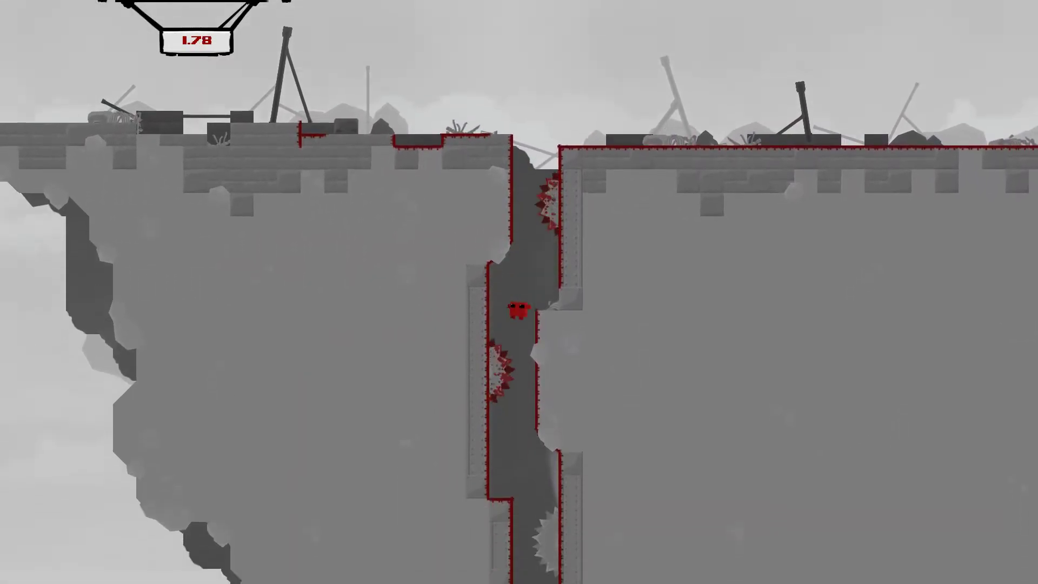
pyautogui.press('space')
pyautogui.press('Left')
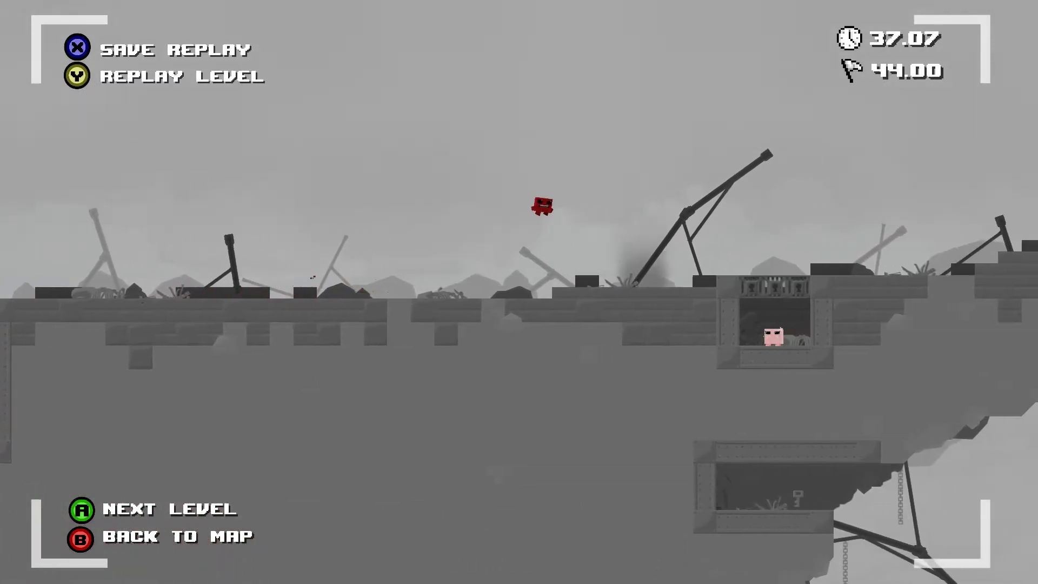
# - Advance to level 6-3 Echoes and cross the moving platform and floating island past the swinging saw
pyautogui.press('Return')
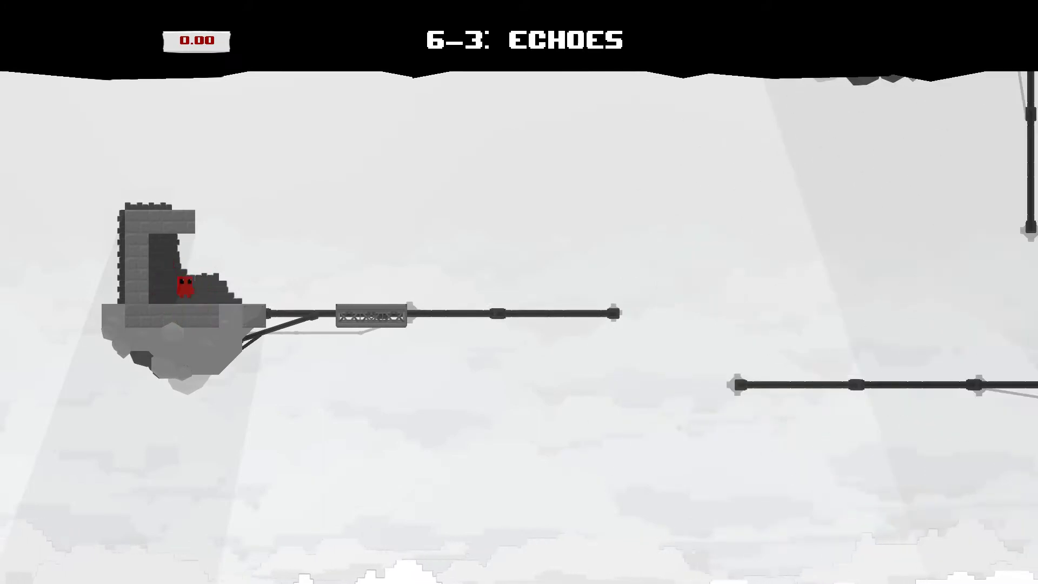
pyautogui.press('Right')
pyautogui.press('space')
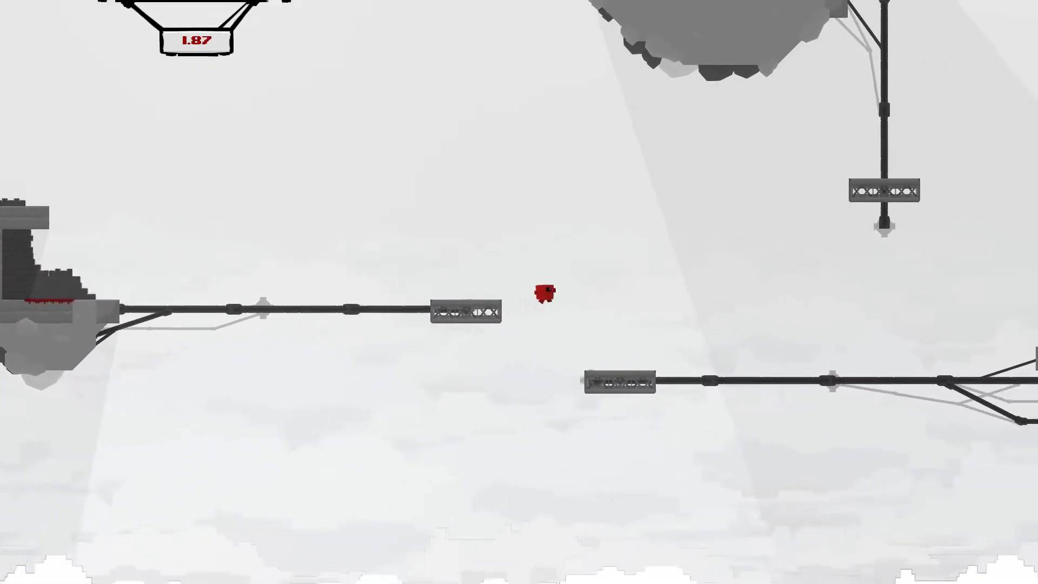
pyautogui.press('Right')
pyautogui.press('space')
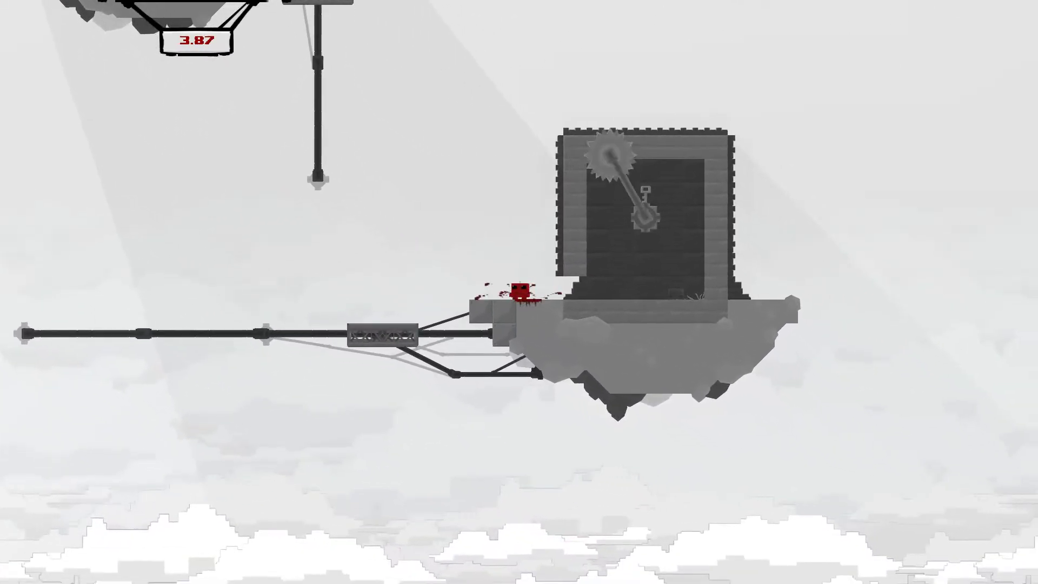
pyautogui.press('Left')
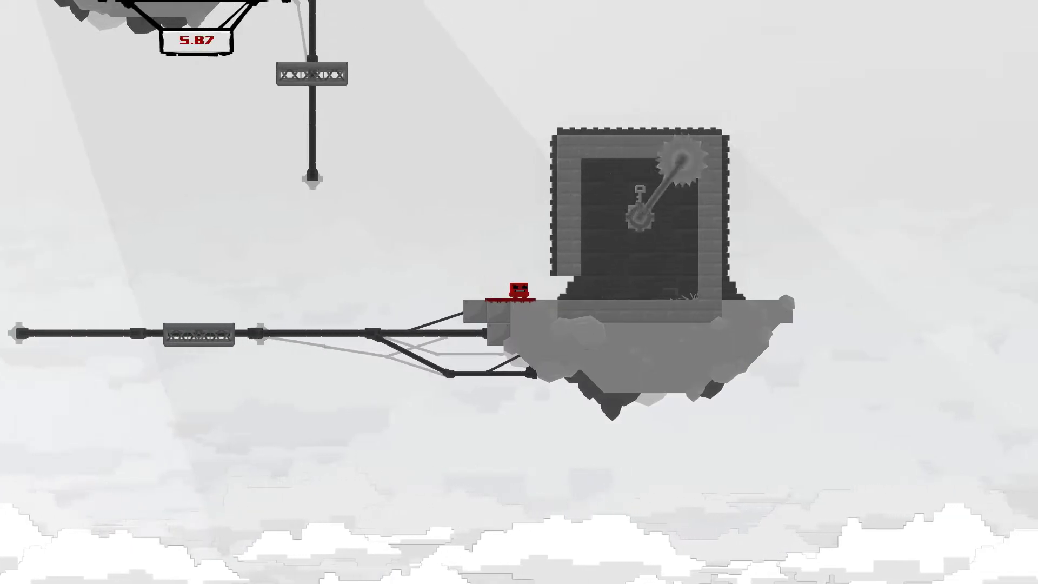
pyautogui.press('Right')
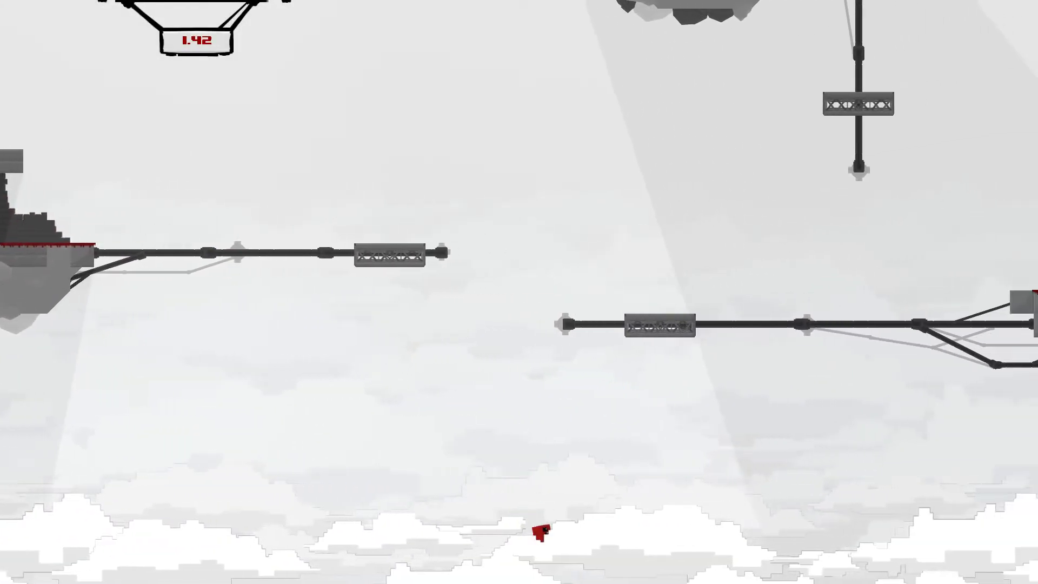
# - Jump from the pipe onto the tower platform, wall-jump inside the chamber, and leap above the tower
pyautogui.press('Right')
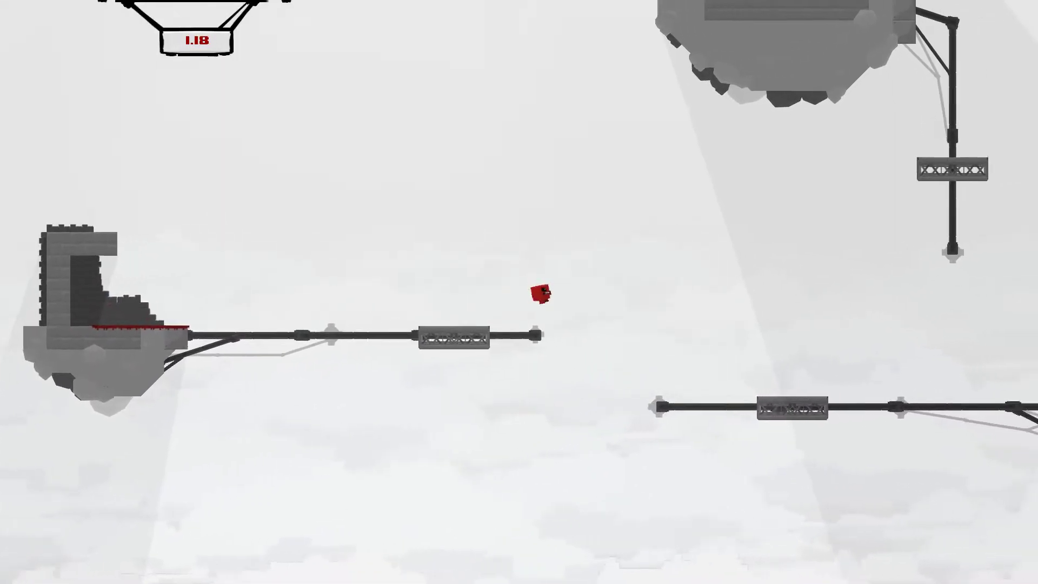
pyautogui.press('space')
pyautogui.press('Right')
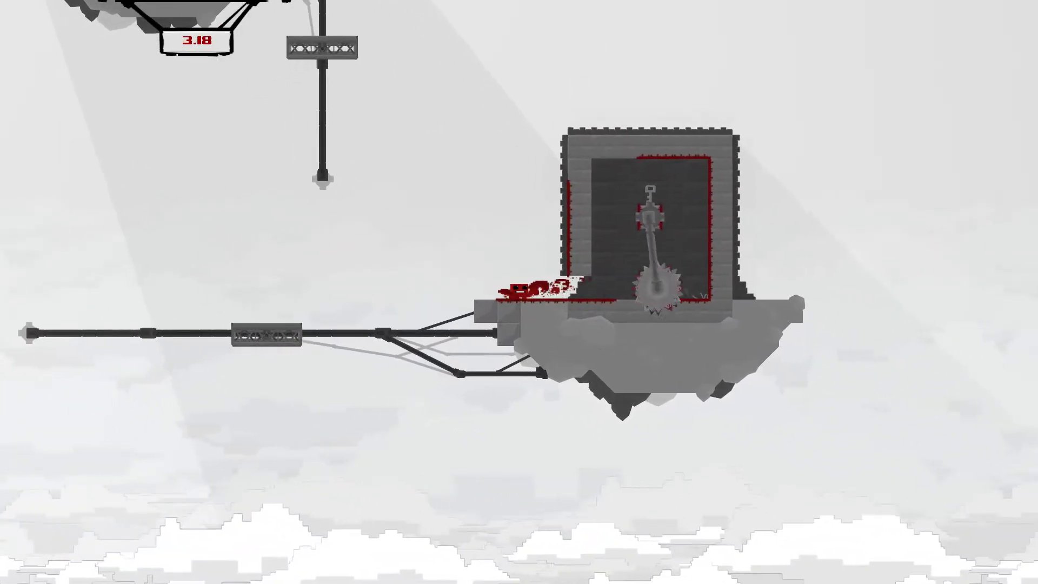
pyautogui.press('space')
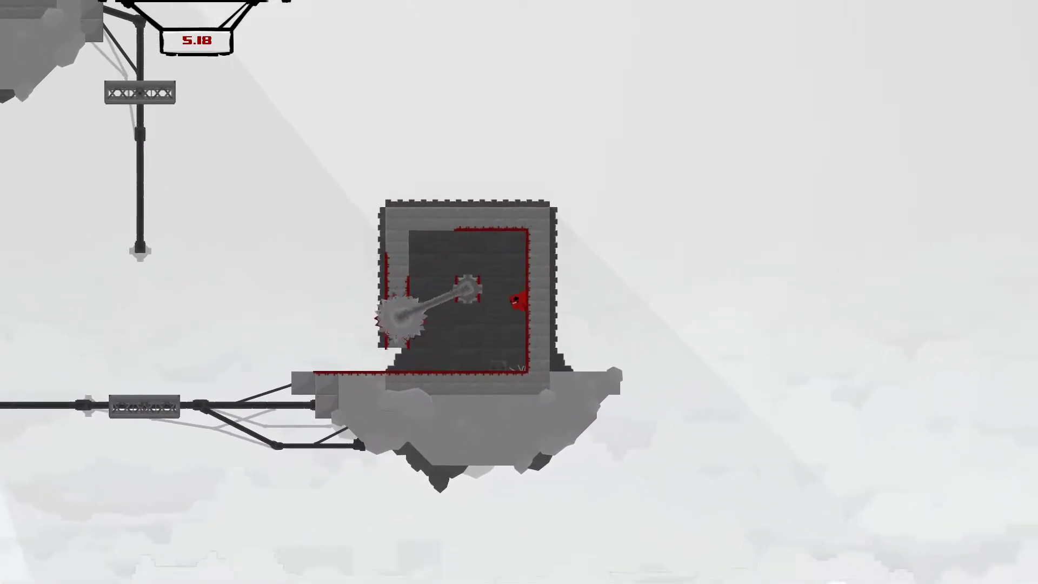
pyautogui.press('Left')
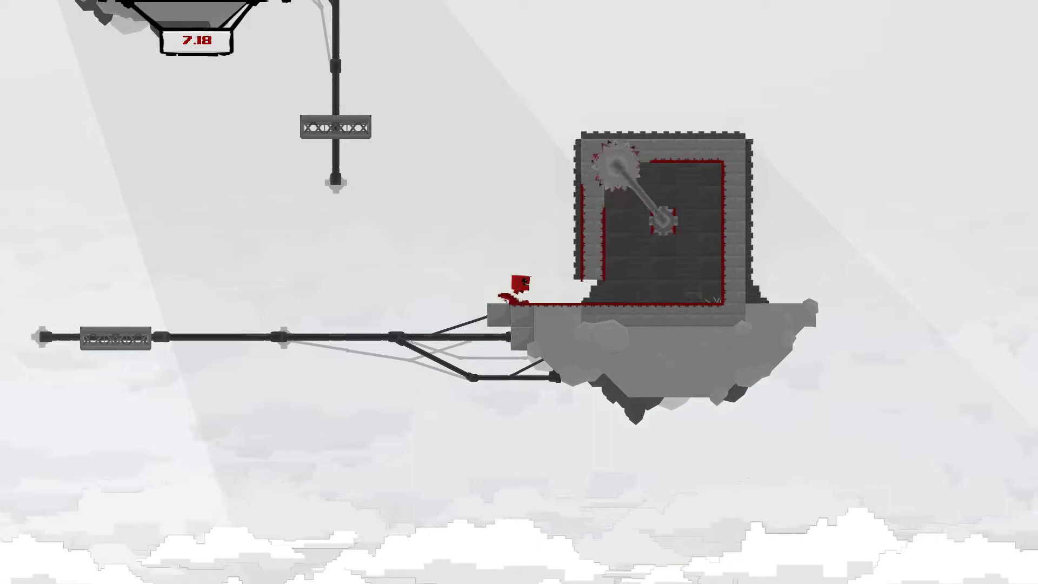
pyautogui.press('space')
pyautogui.press('Right')
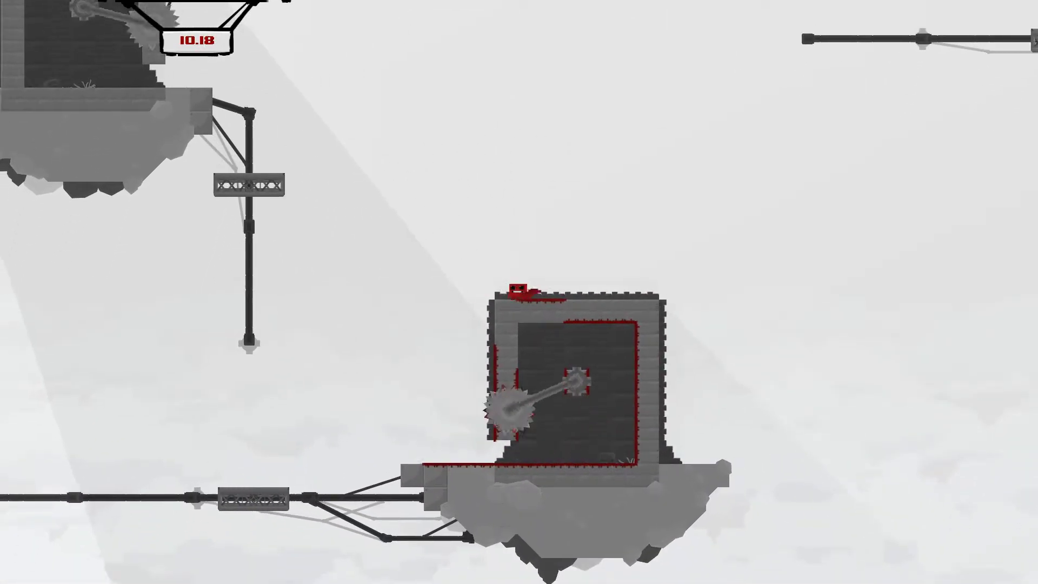
# - Cling to the hanging pole and climb onto its small platform and the adjacent ledge
pyautogui.press('space')
pyautogui.press('Left')
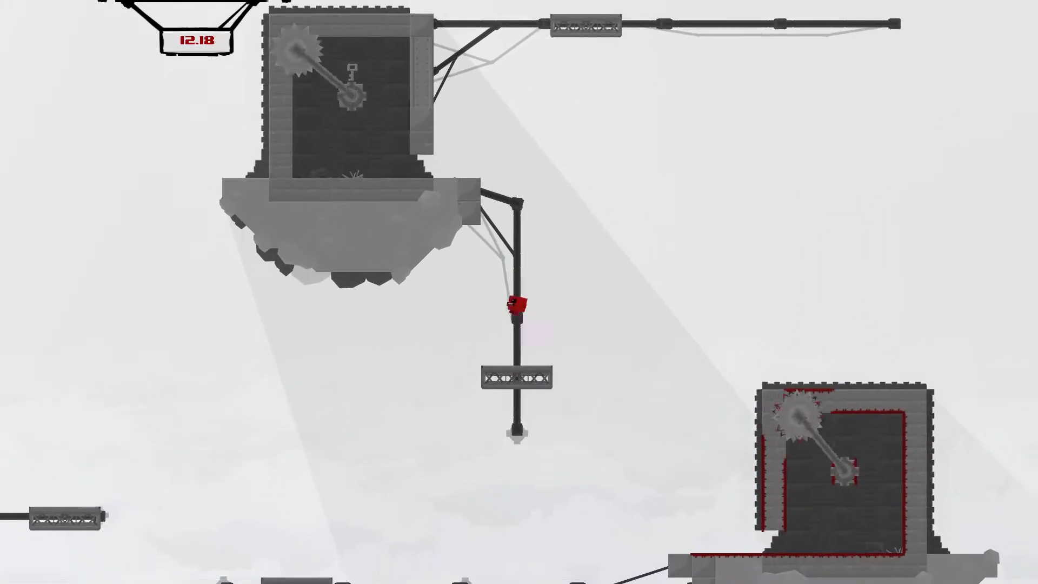
pyautogui.press('space')
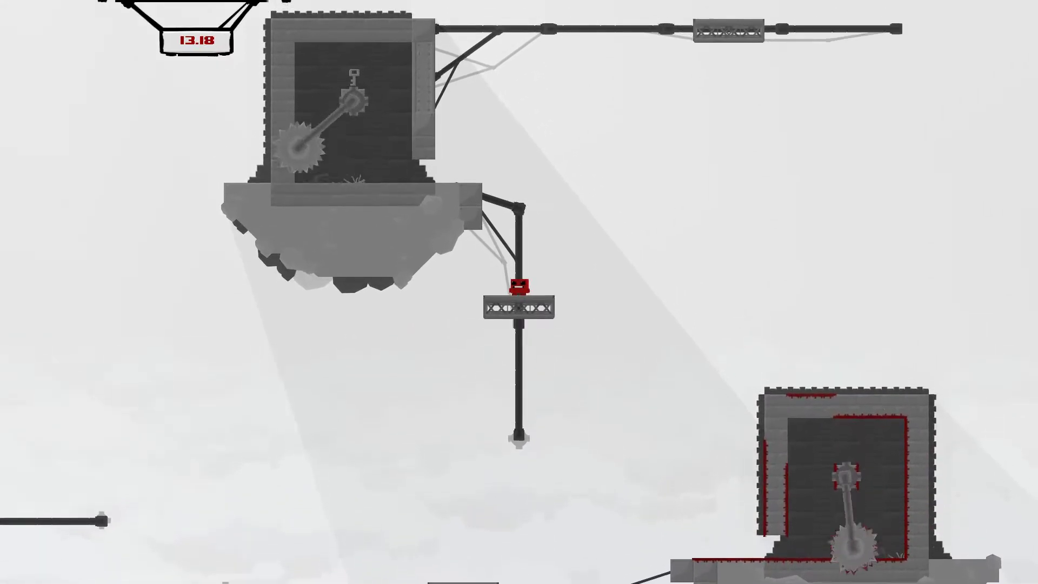
pyautogui.press('space')
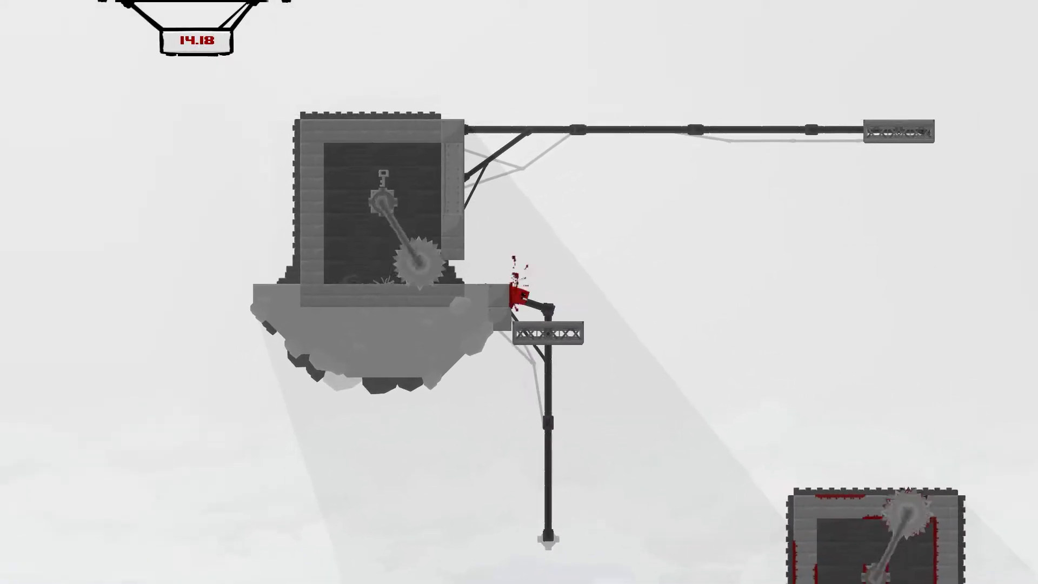
pyautogui.press('space')
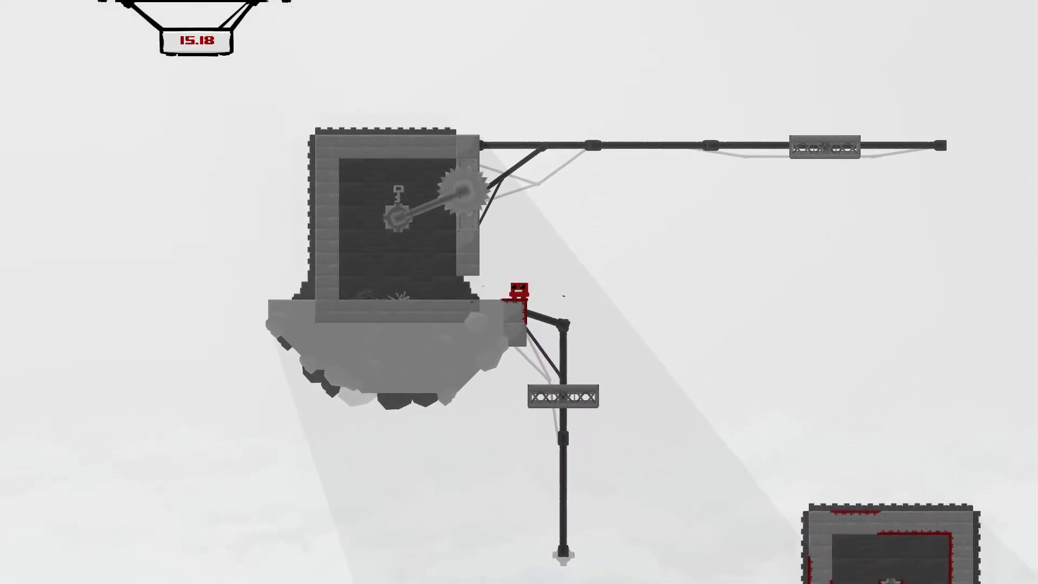
pyautogui.press('Left')
pyautogui.press('Left')
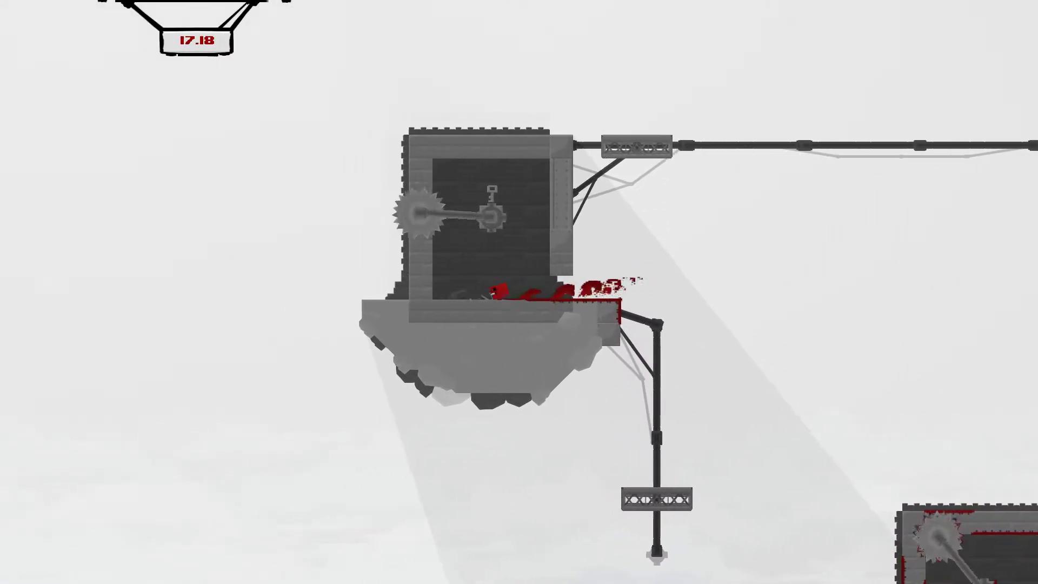
# - Wall-jump up inside the tower and onto the tower top
pyautogui.press('space')
pyautogui.press('space')
pyautogui.press('Right')
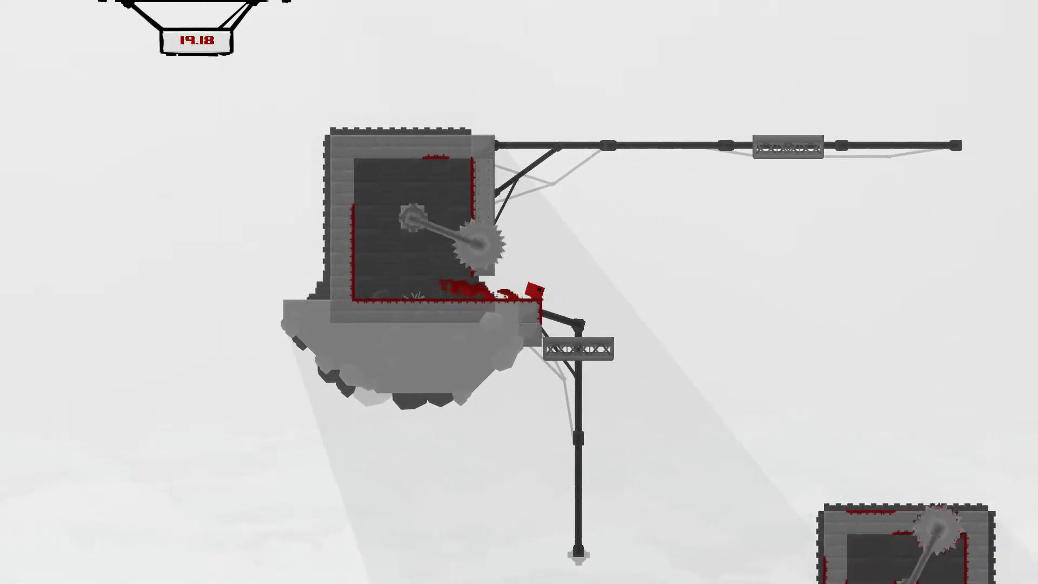
pyautogui.press('space')
pyautogui.press('space')
pyautogui.press('space')
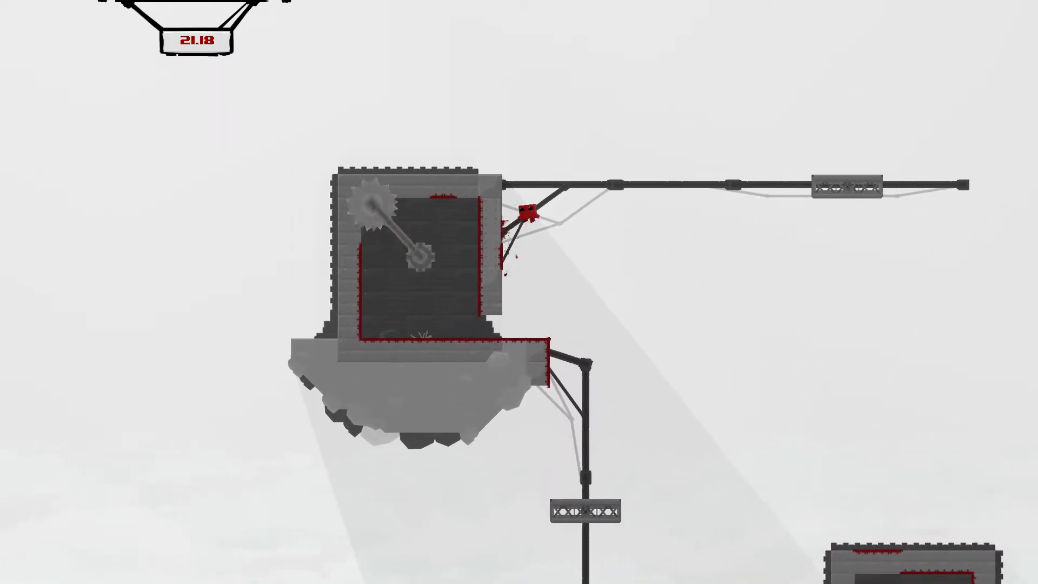
pyautogui.press('Left')
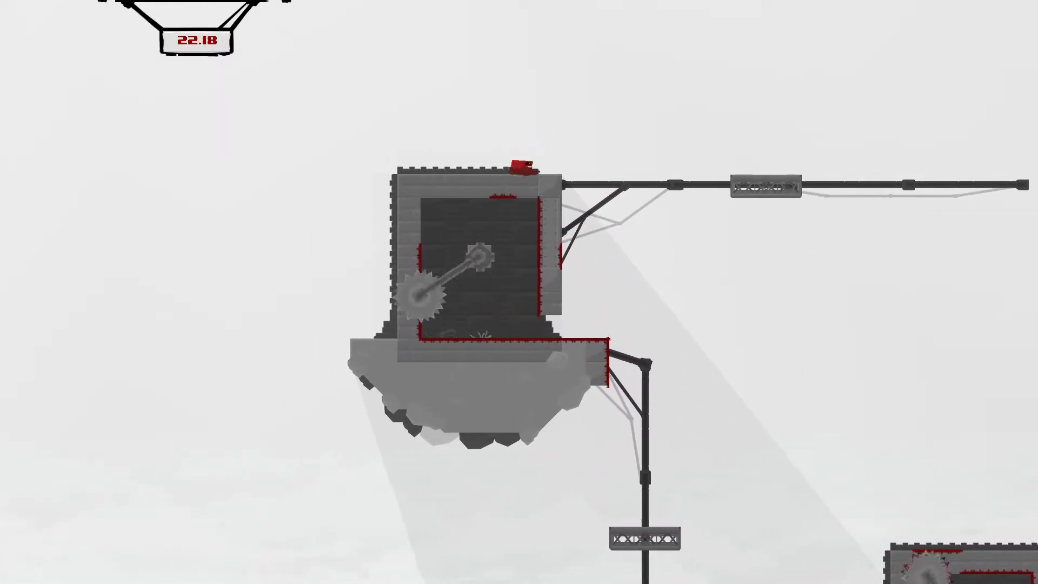
pyautogui.press('space')
# - Board the rail platform, leap off it, and start again from the spawn point
pyautogui.press('Right')
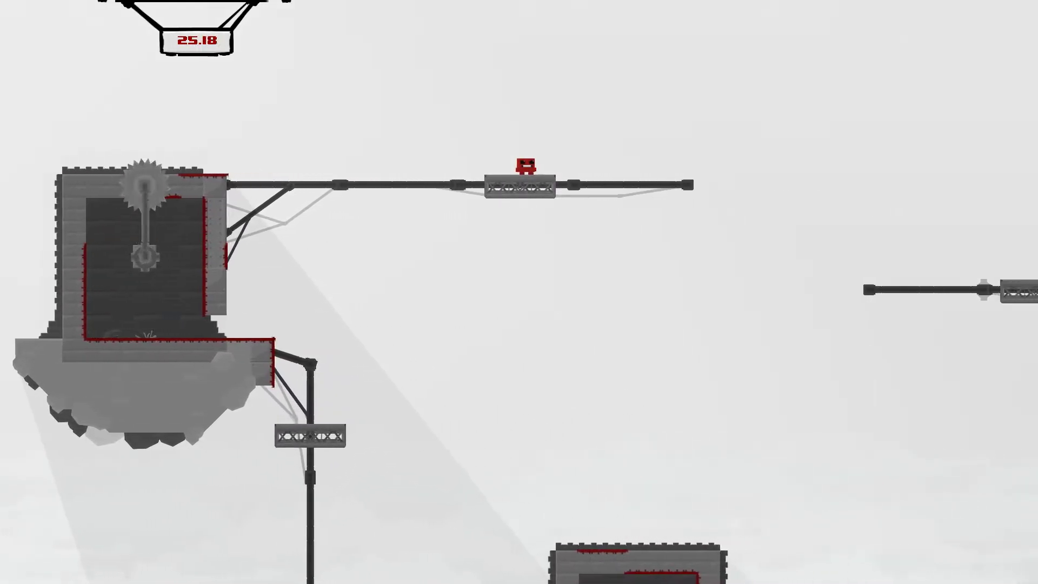
pyautogui.press('space')
pyautogui.press('Right')
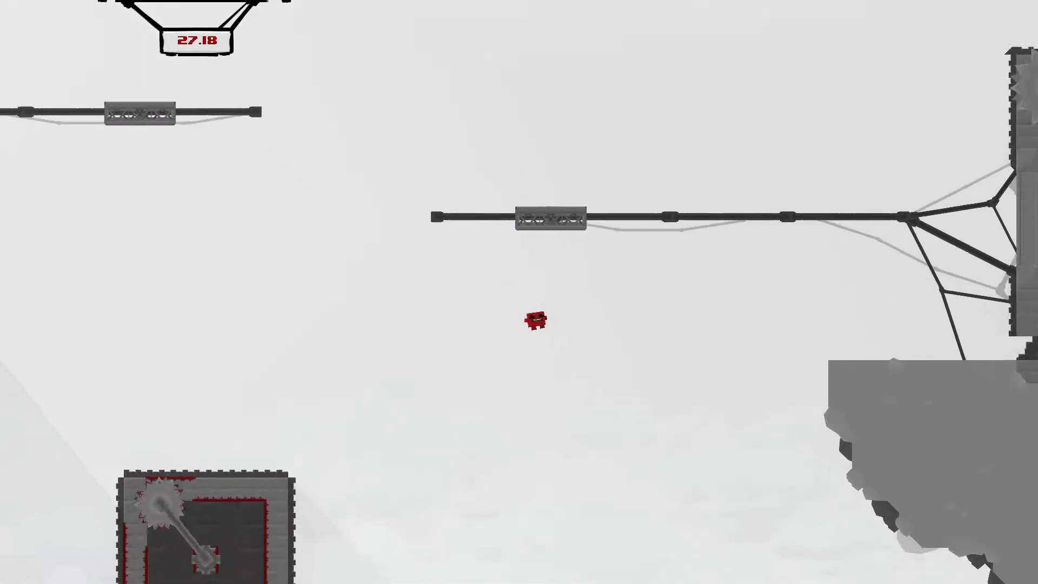
pyautogui.press('space')
pyautogui.press('Right')
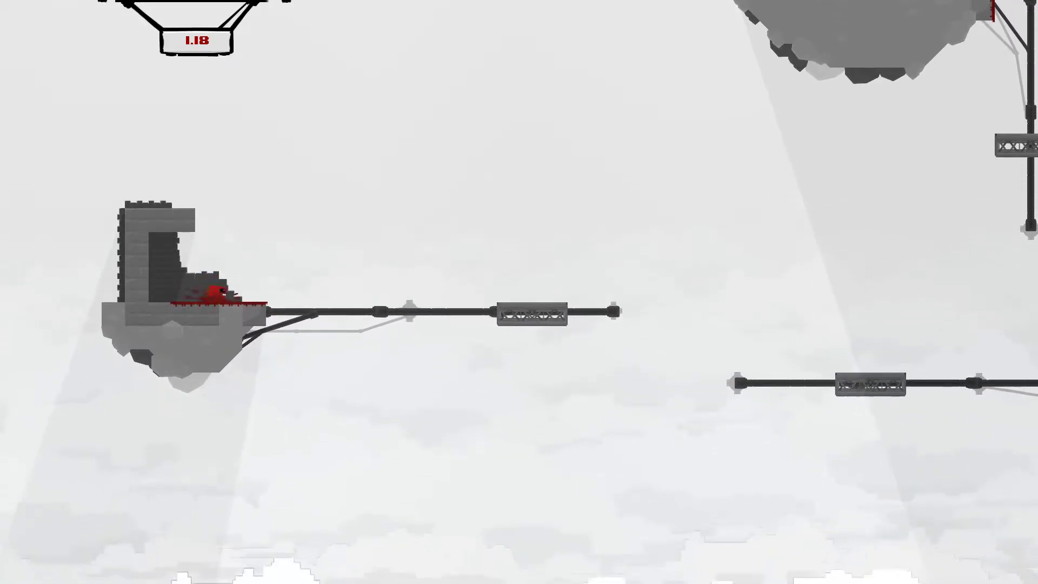
pyautogui.press('space')
# - Leave the spawn alcove and jump across the gaps to the ledge by the spiked box
pyautogui.press('space')
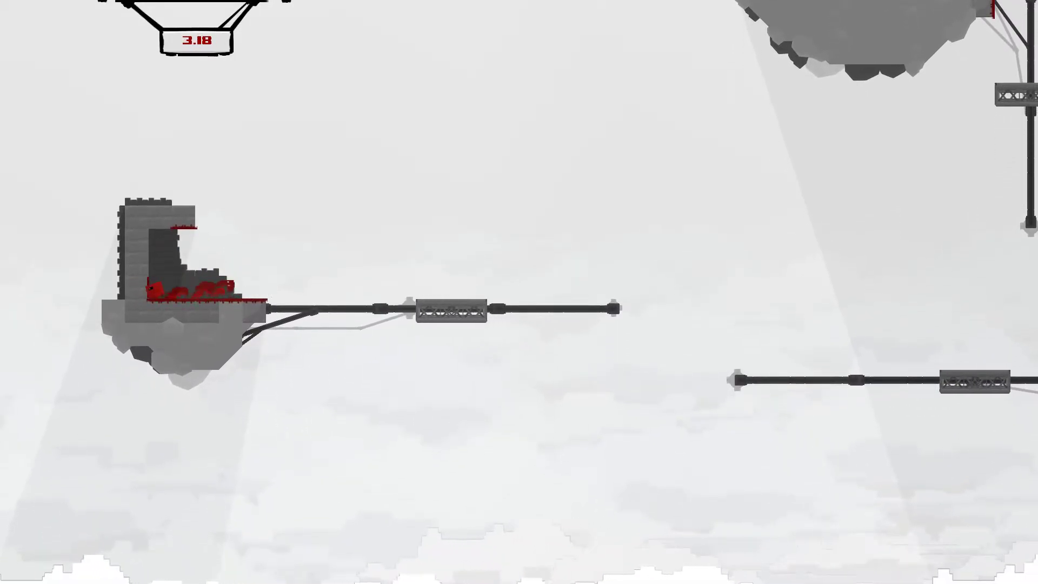
pyautogui.press('Right')
pyautogui.press('space')
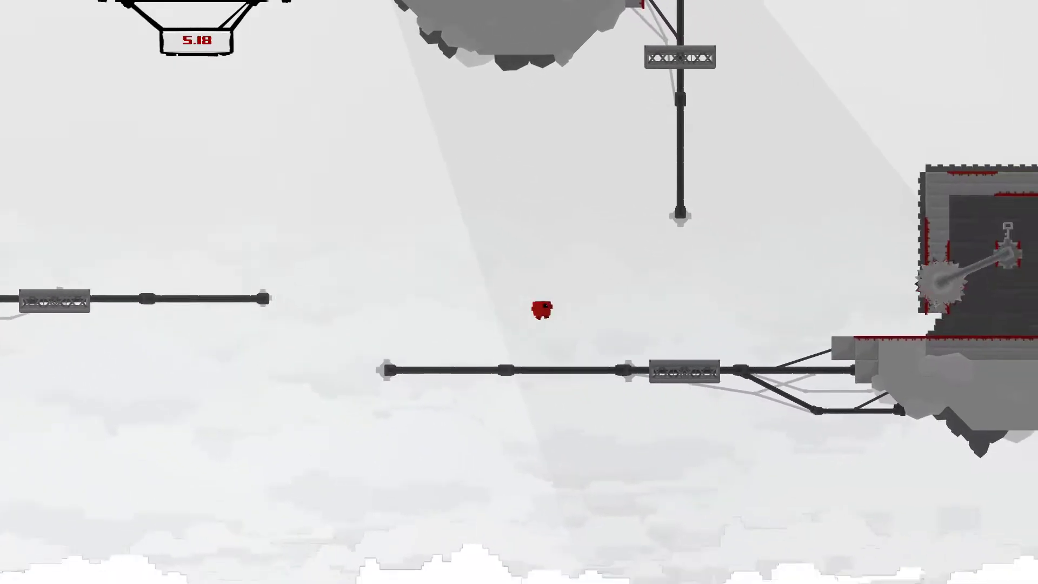
pyautogui.press('Right')
pyautogui.press('space')
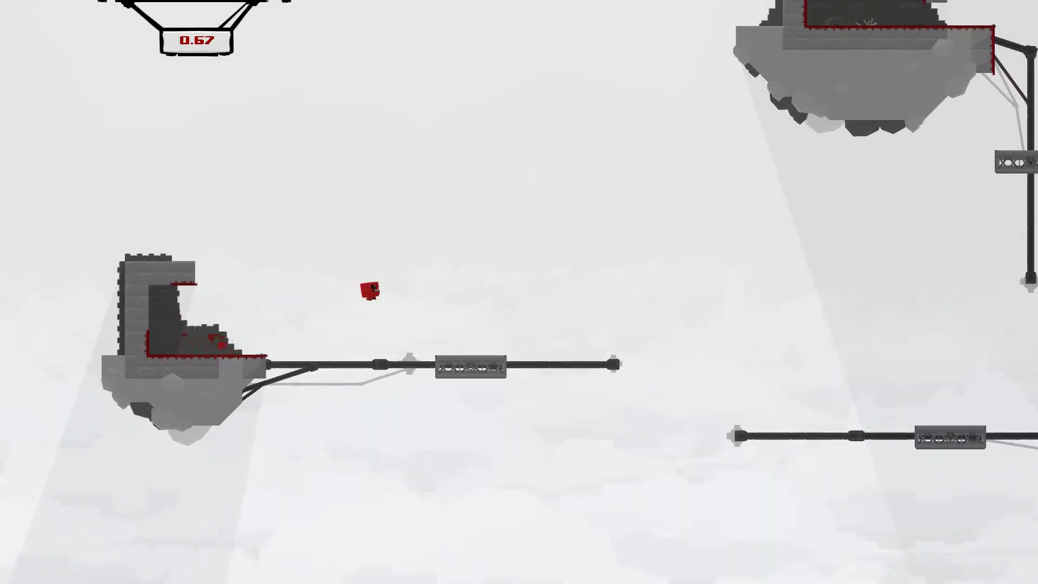
pyautogui.press('space')
pyautogui.press('Right')
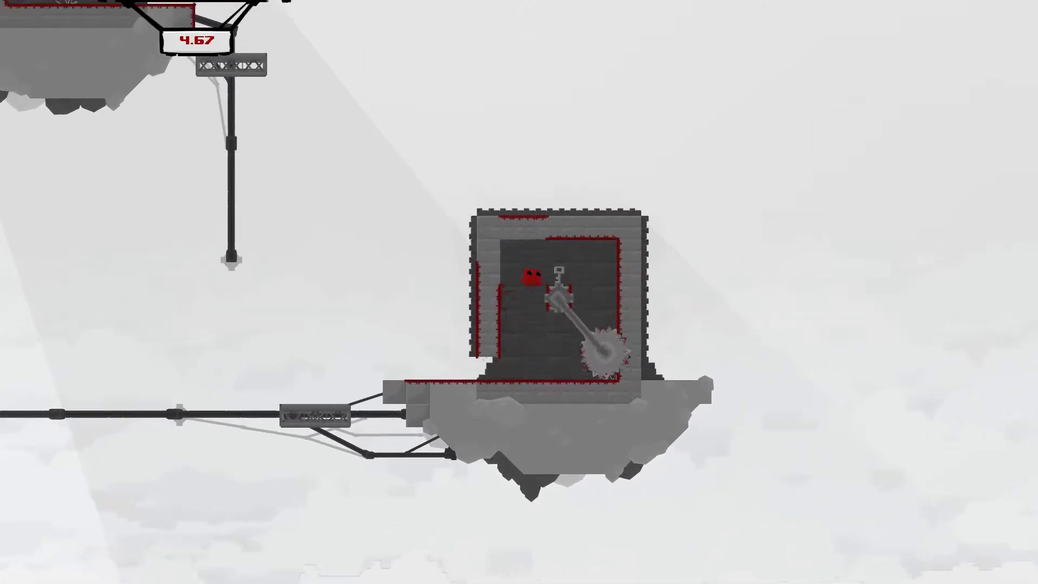
# - Get onto the spiked box roof, cling to the vertical pole, and wall-jump off rightward
pyautogui.press('Left')
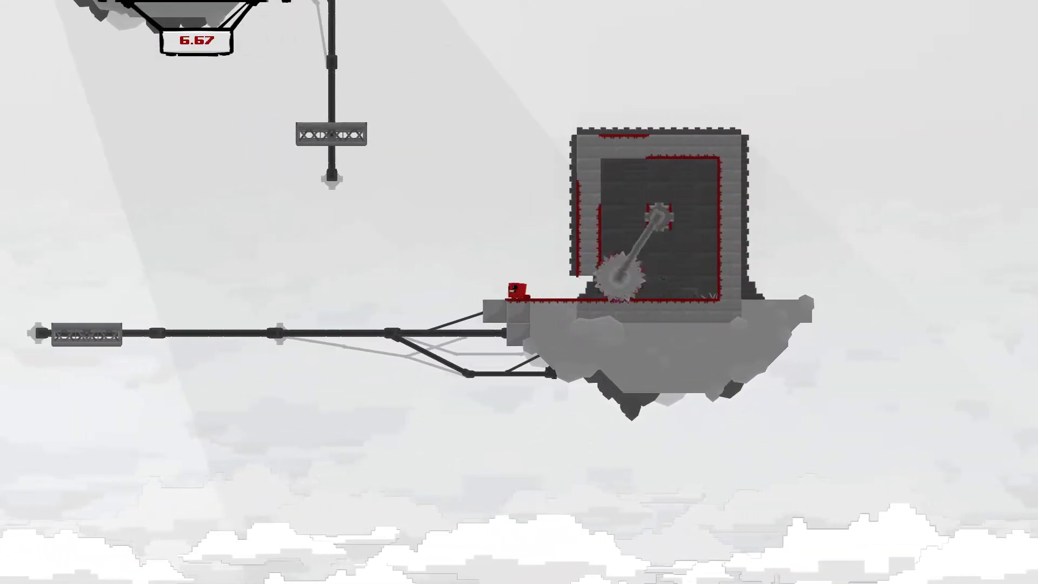
pyautogui.press('space')
pyautogui.press('Right')
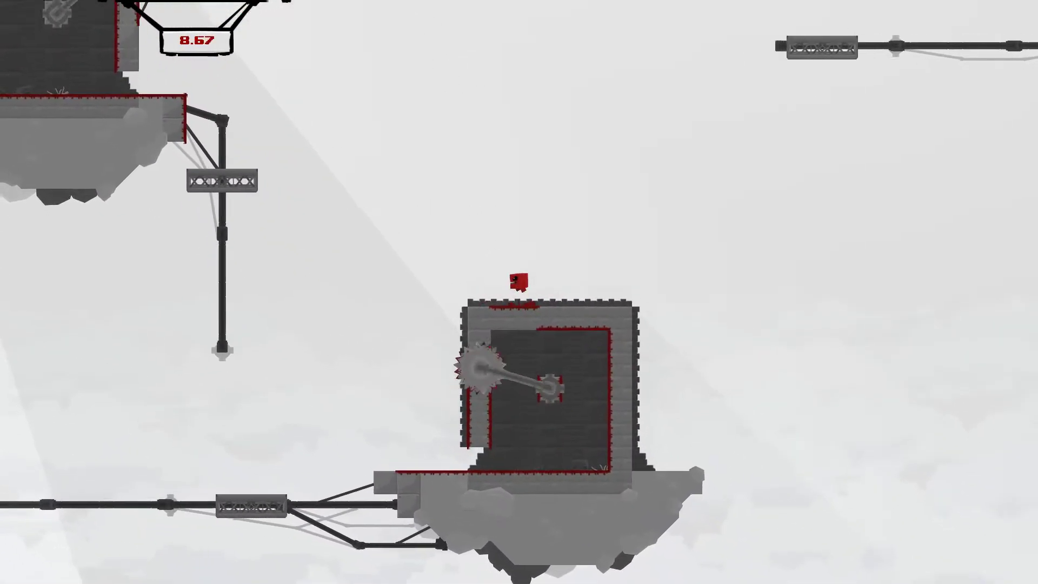
pyautogui.press('space')
pyautogui.press('Left')
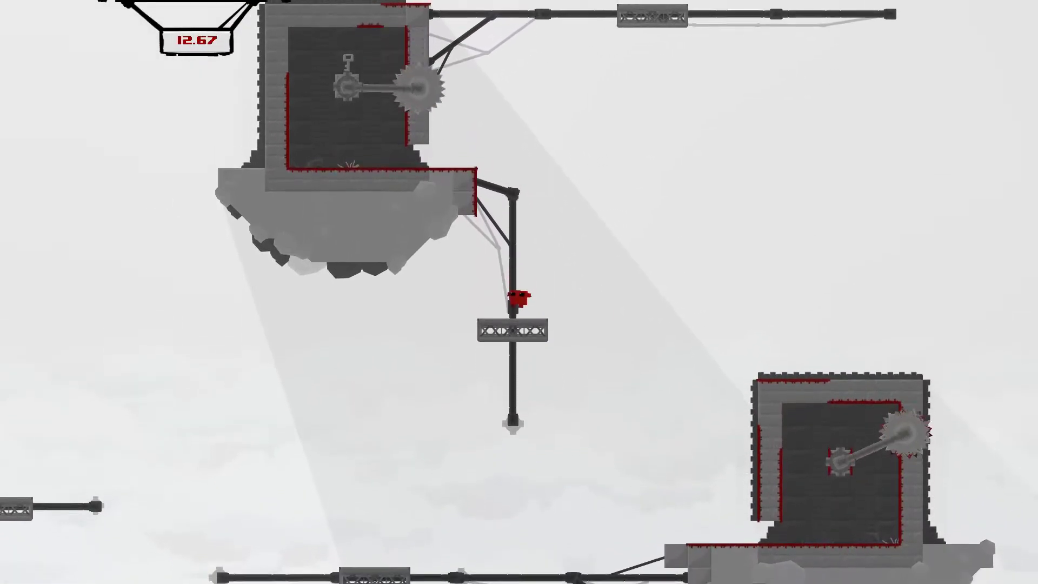
pyautogui.press('space')
pyautogui.press('Right')
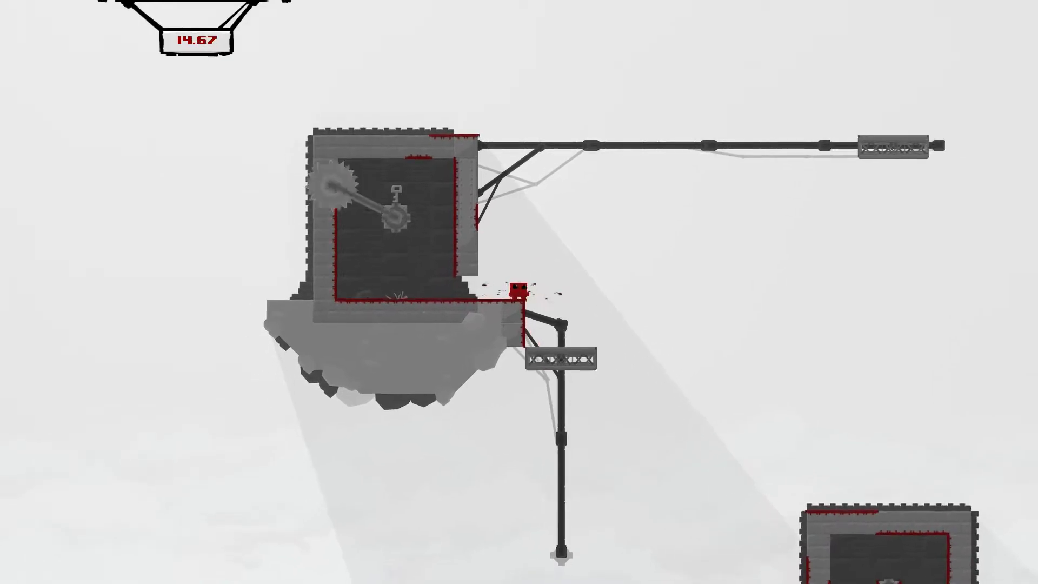
# - Pass through the dark chamber, leap clear of the box, and ride the rail platform right
pyautogui.press('space')
pyautogui.press('Left')
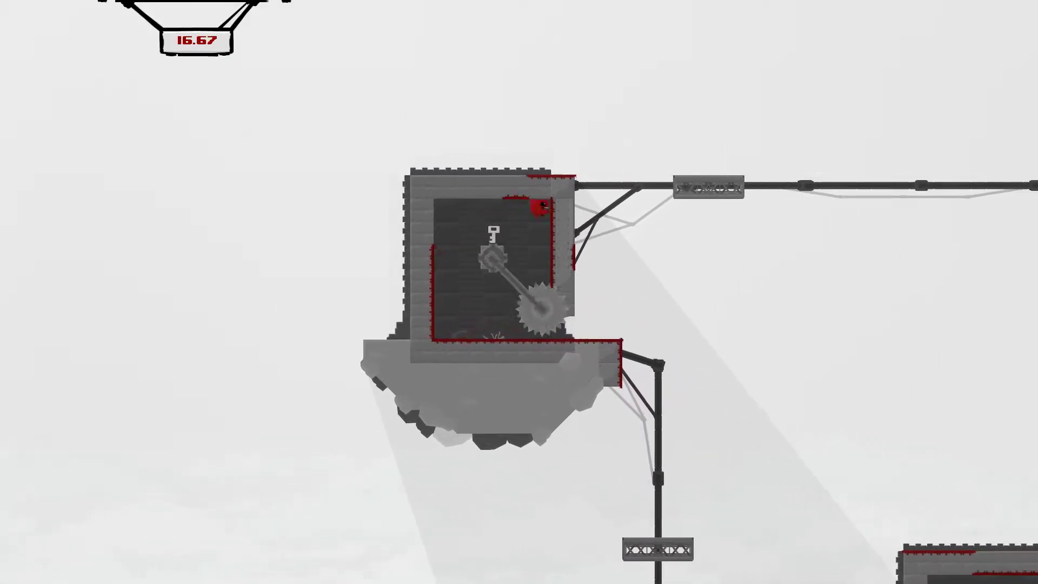
pyautogui.press('space')
pyautogui.press('Right')
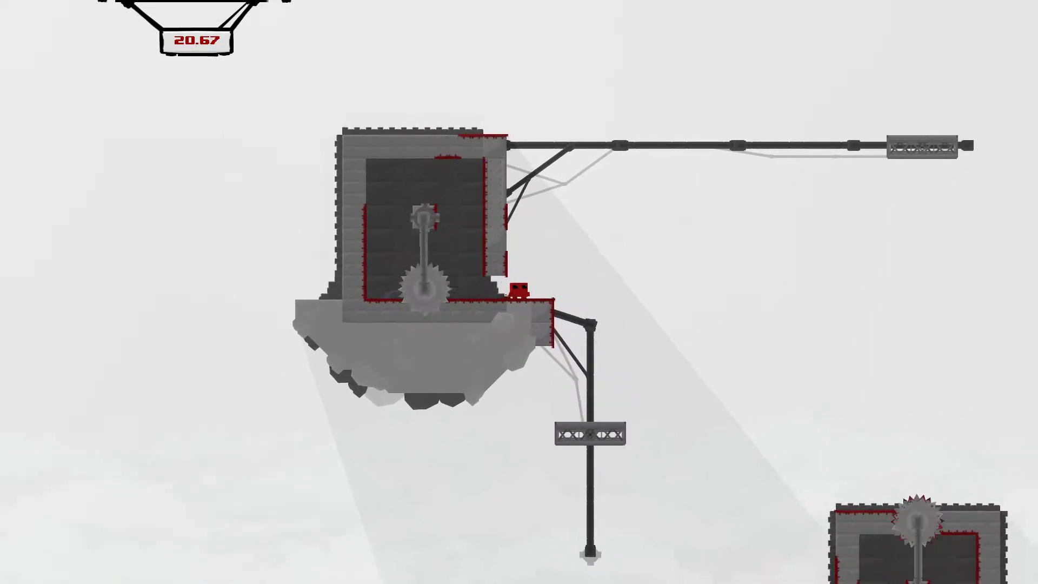
pyautogui.press('space')
pyautogui.press('space')
pyautogui.press('space')
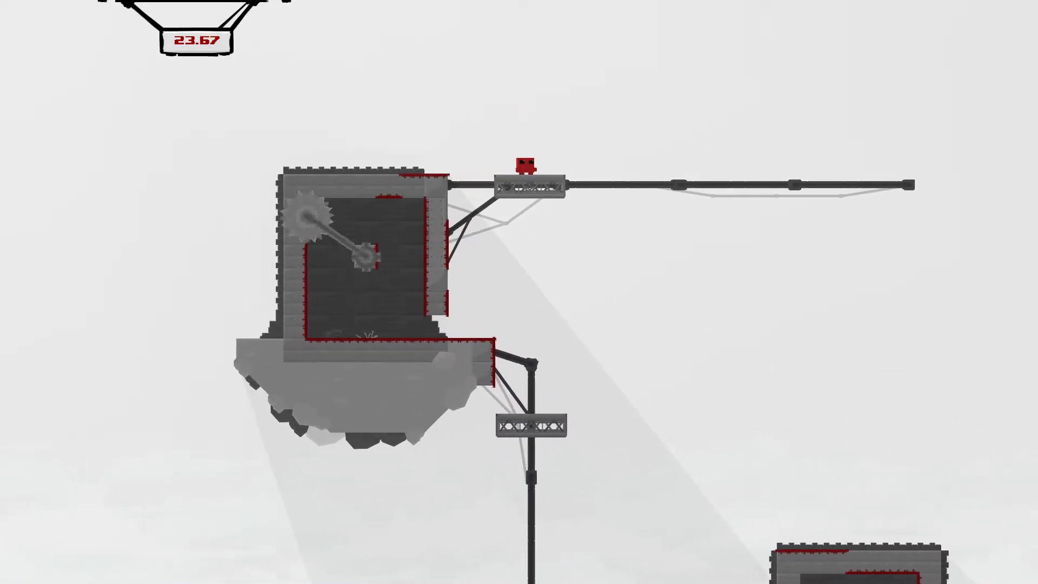
pyautogui.press('Right')
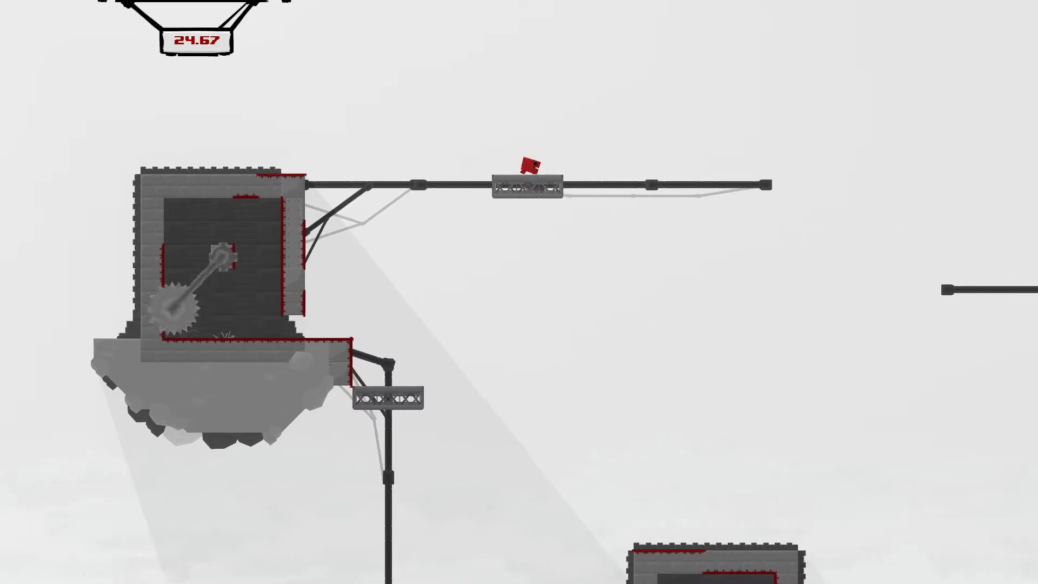
pyautogui.press('space')
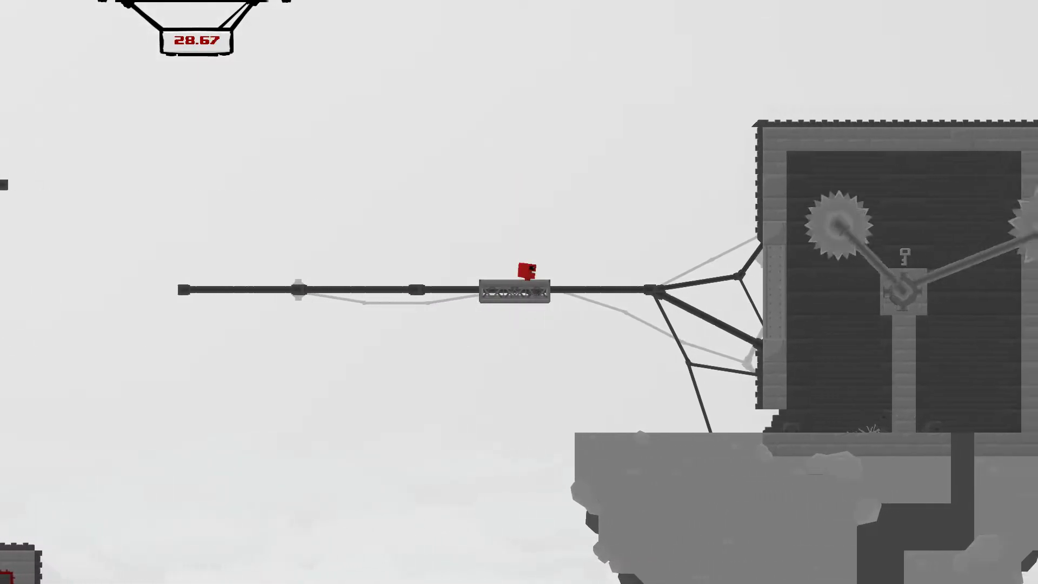
# - Jump off the rail platform and steer the fall onto the grey ledge
pyautogui.press('space')
pyautogui.press('Right')
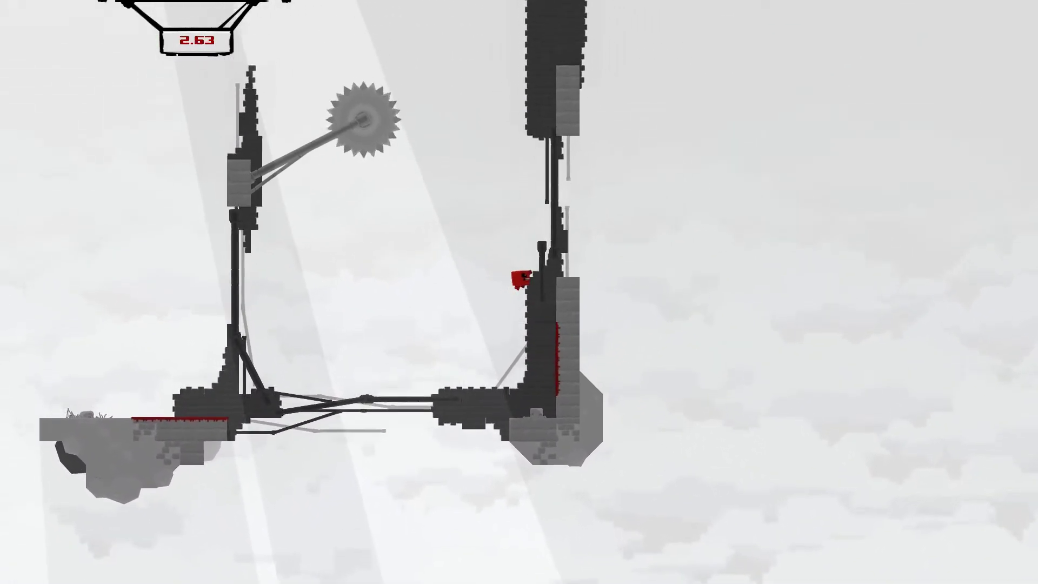
pyautogui.press('space')
pyautogui.press('Left')
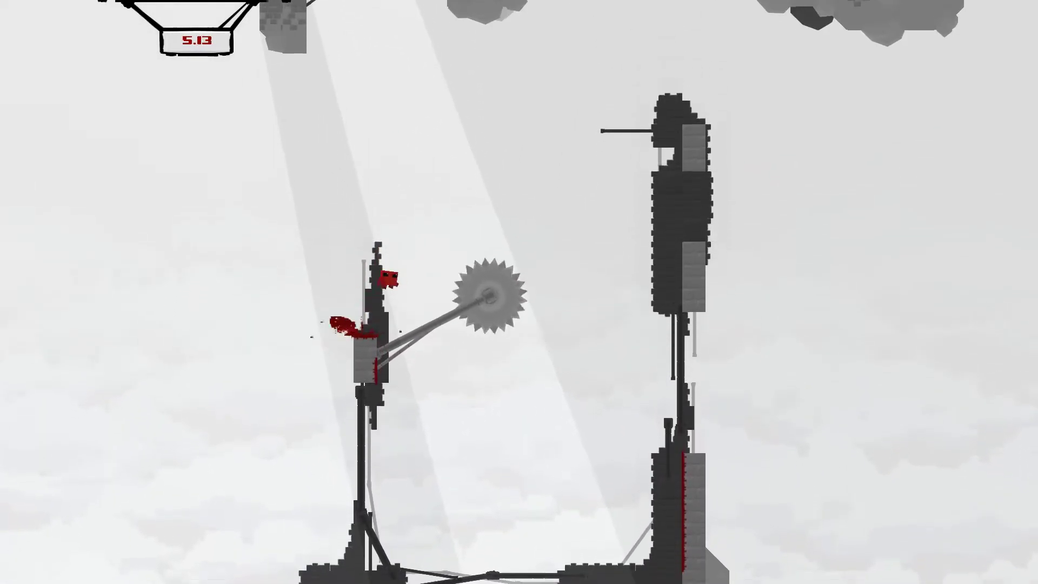
pyautogui.press('space')
pyautogui.press('Right')
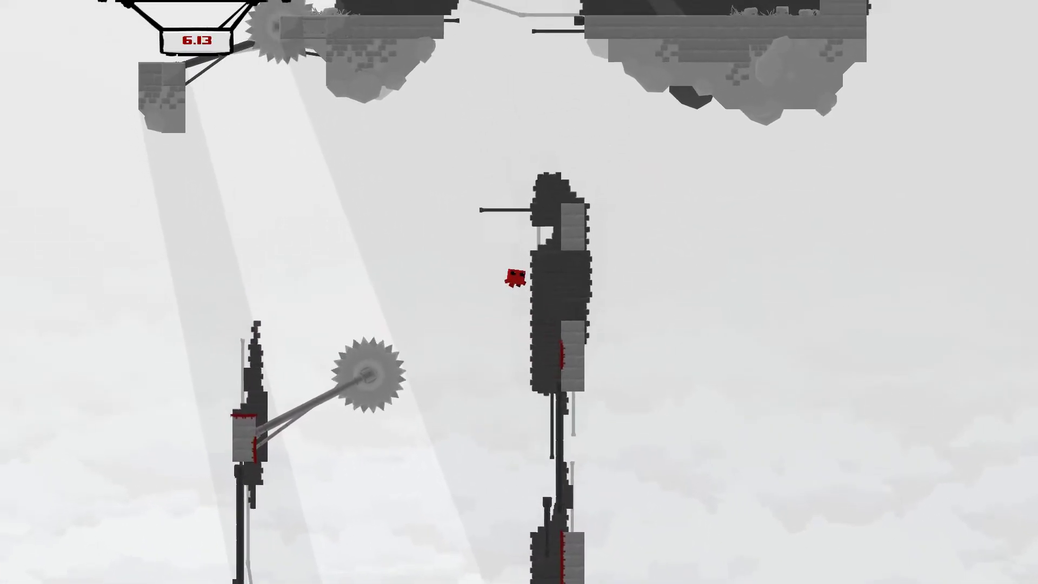
pyautogui.press('space')
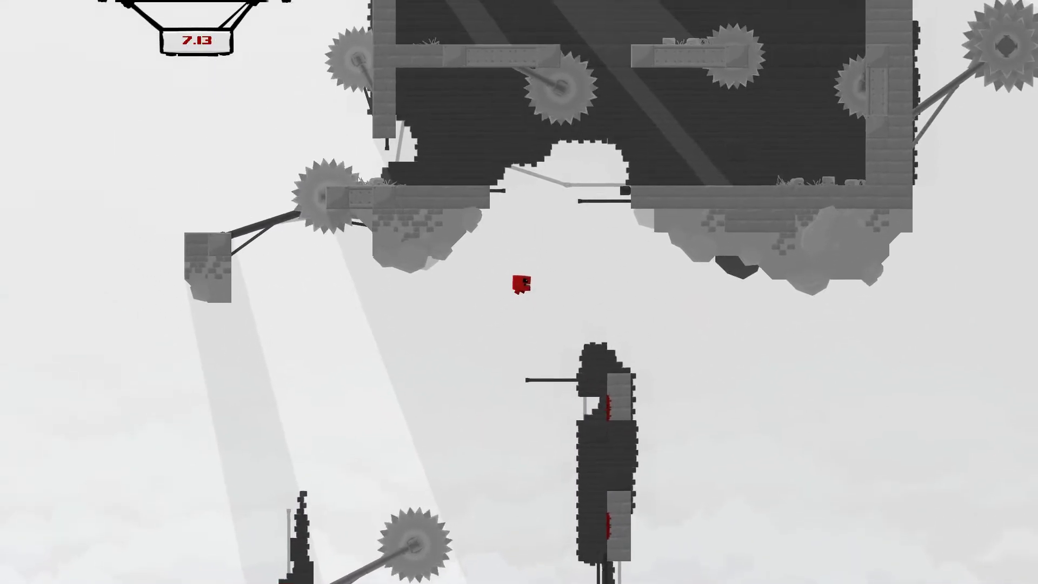
pyautogui.press('space')
pyautogui.press('Left')
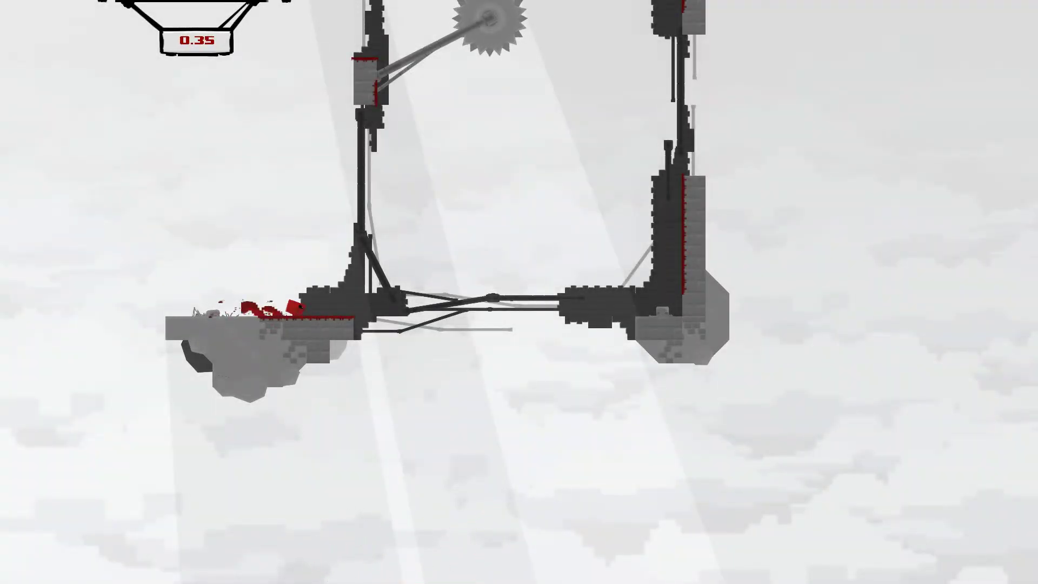
pyautogui.press('Right')
pyautogui.press('space')
pyautogui.press('space')
pyautogui.press('space')
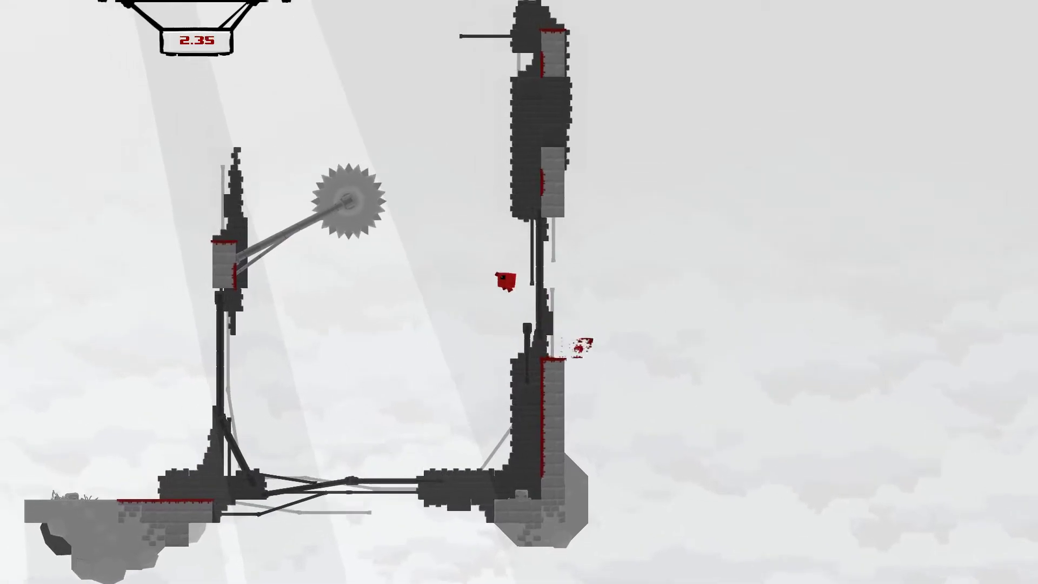
pyautogui.press('Left')
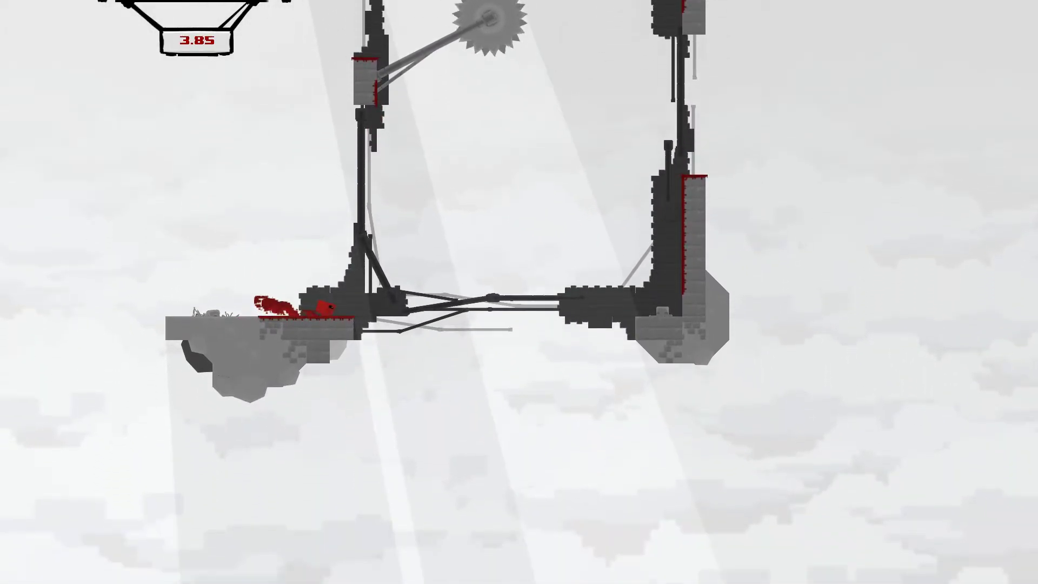
pyautogui.press('Right')
pyautogui.press('space')
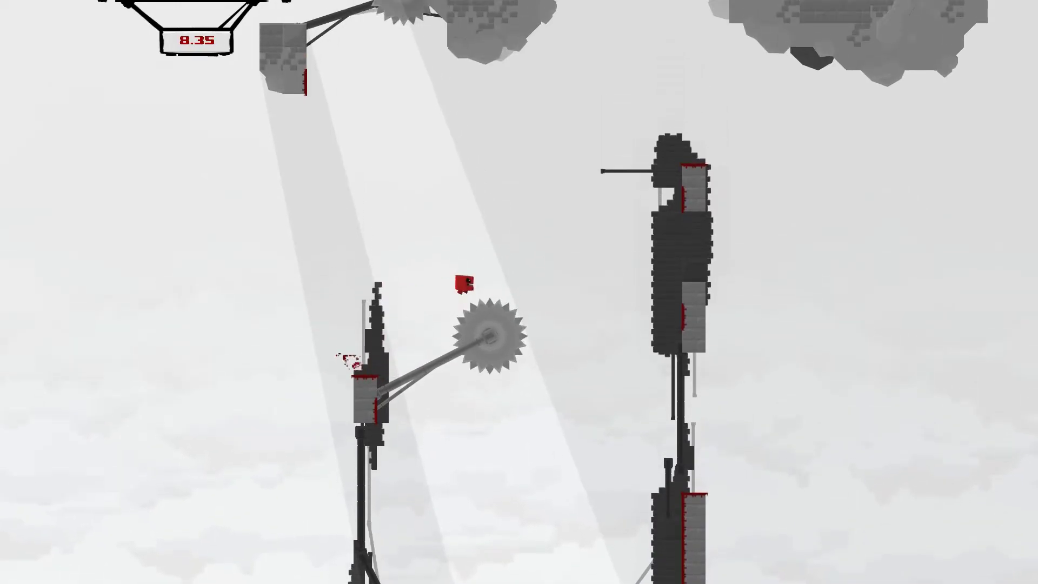
pyautogui.press('Right')
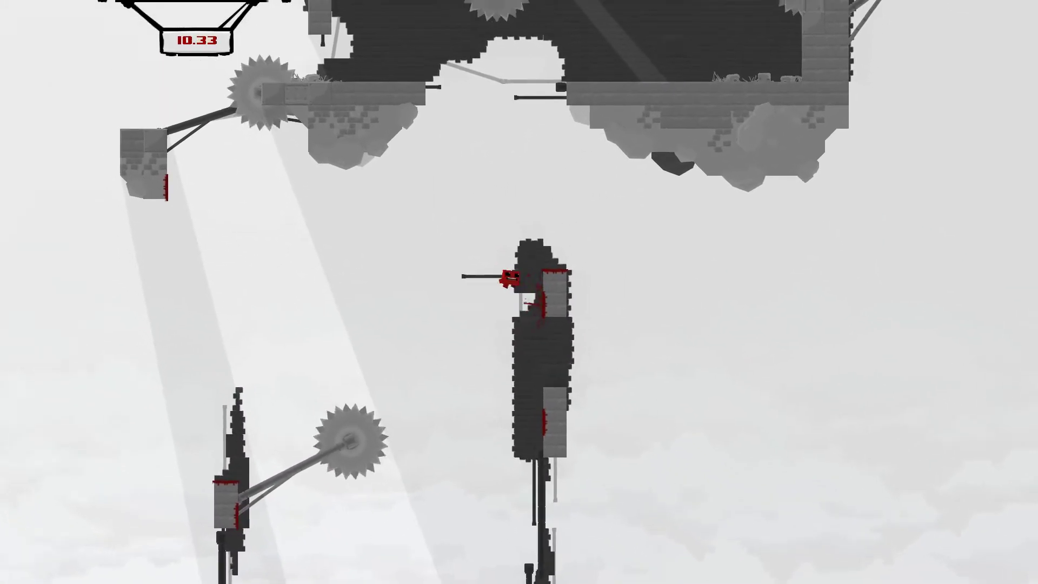
pyautogui.press('space')
pyautogui.press('Left')
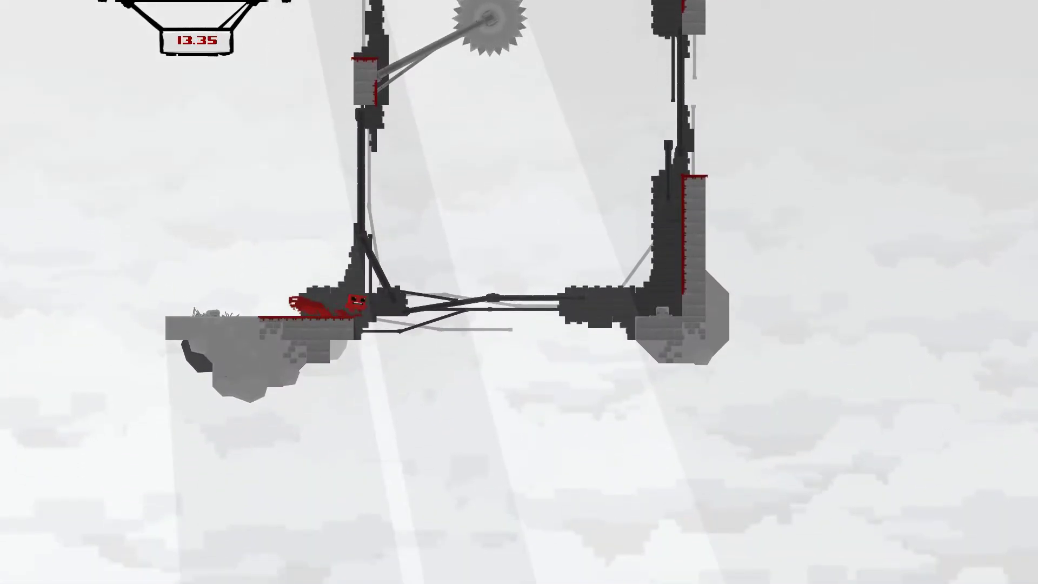
pyautogui.press('space')
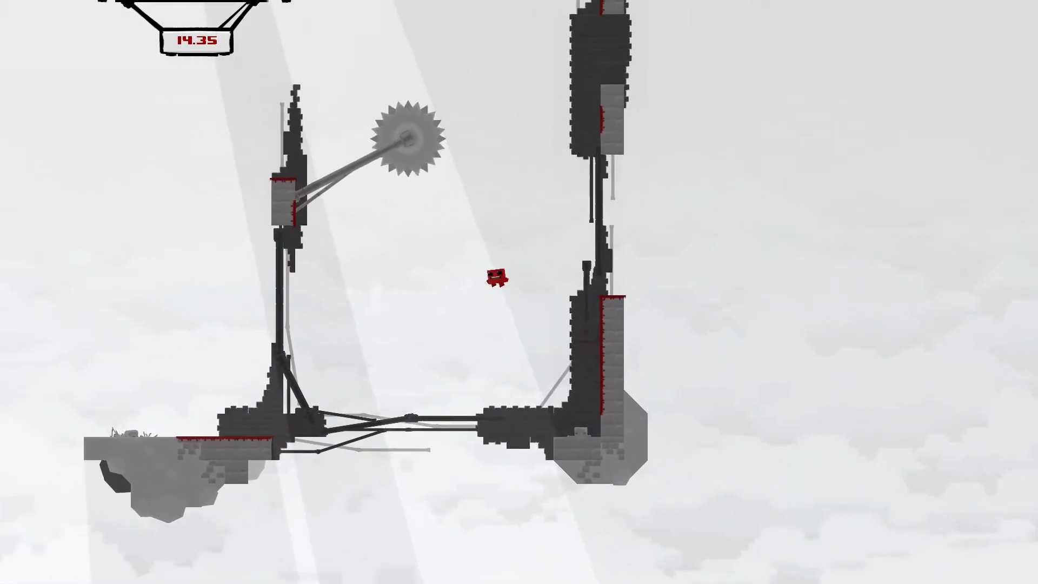
pyautogui.press('Left')
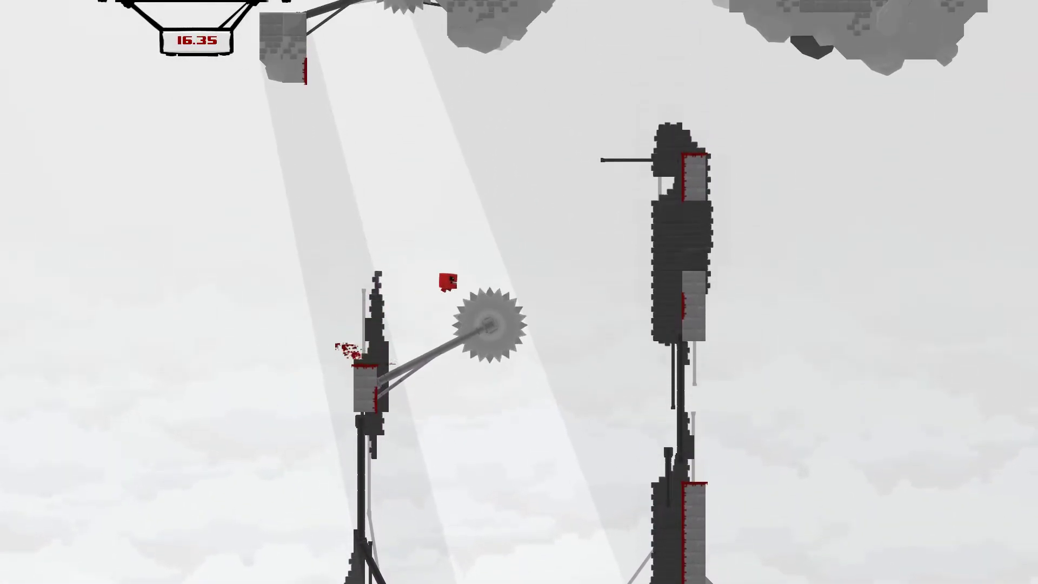
pyautogui.press('Right')
pyautogui.press('space')
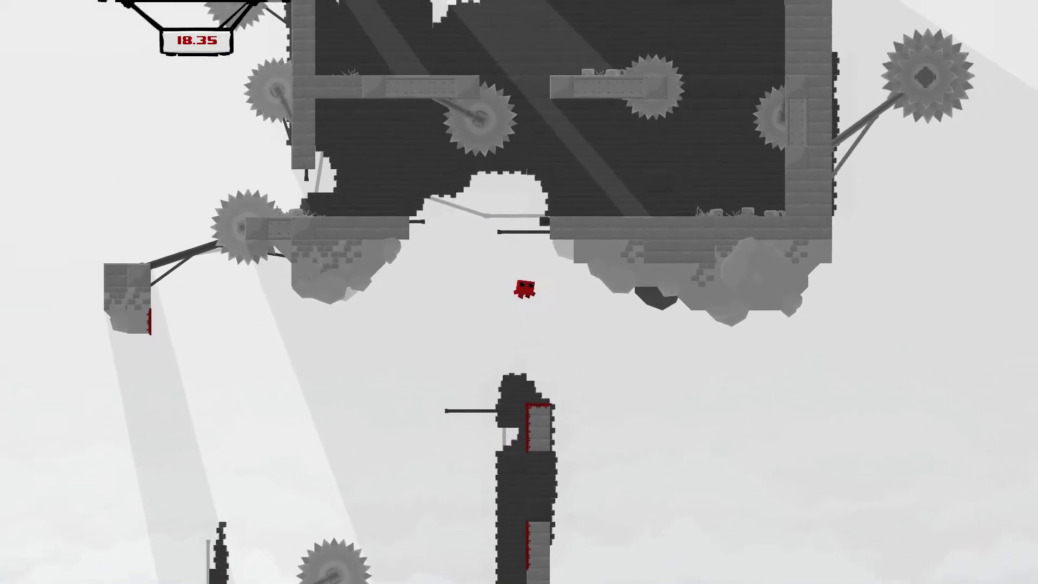
pyautogui.press('space')
pyautogui.press('Left')
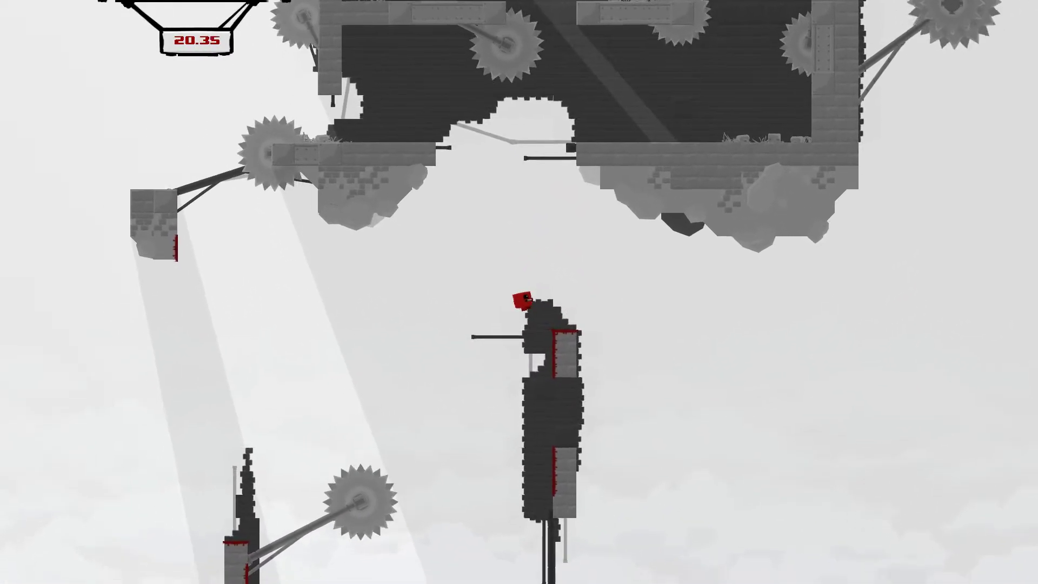
pyautogui.press('space')
pyautogui.press('Left')
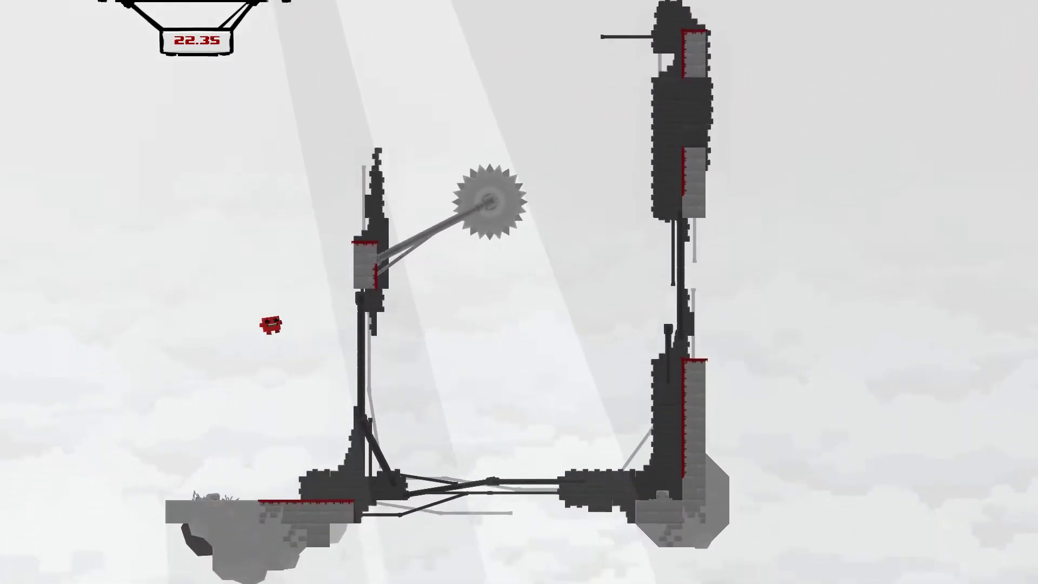
pyautogui.press('Right')
pyautogui.press('space')
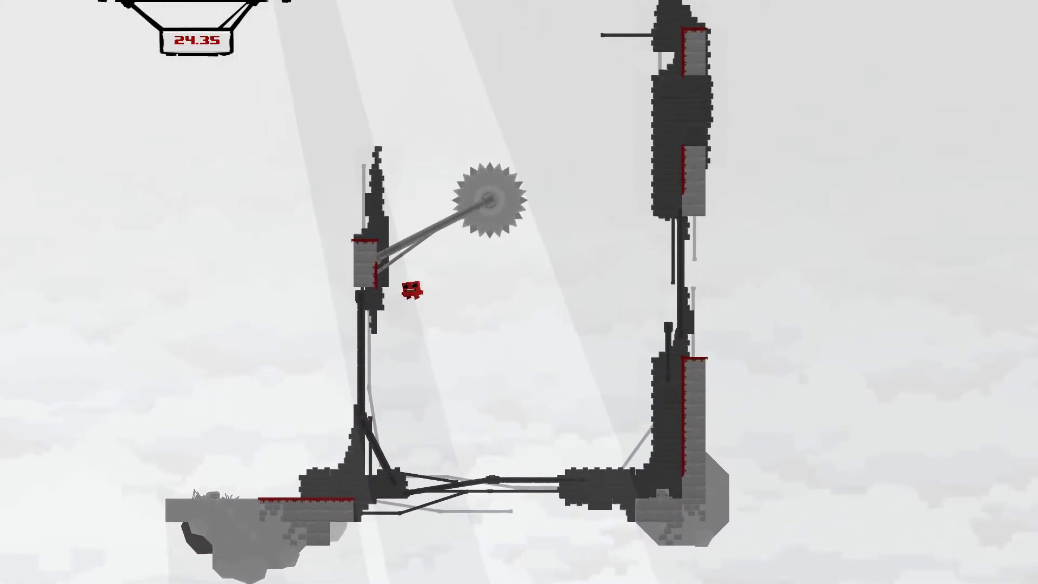
pyautogui.press('Left')
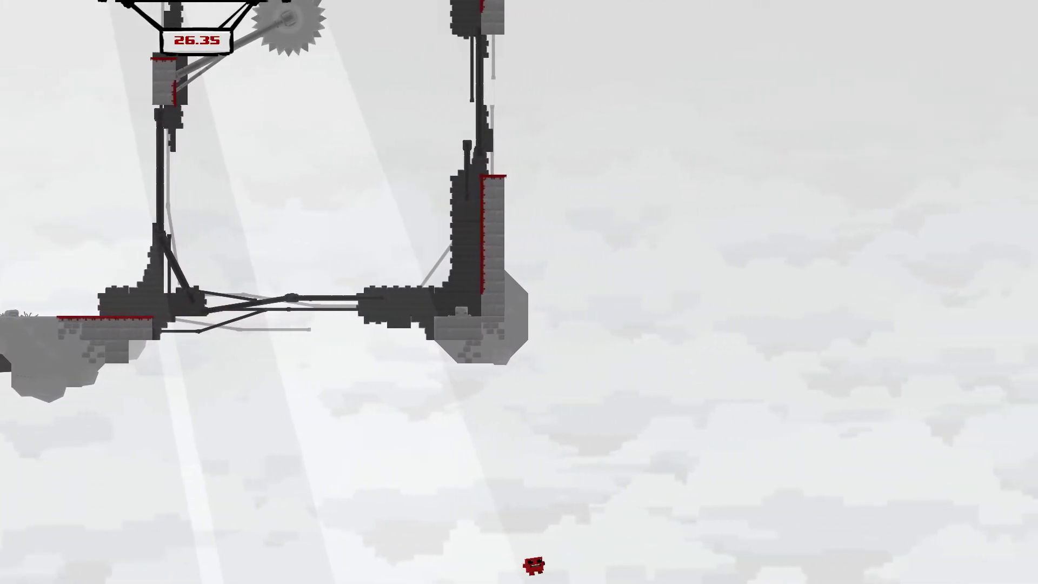
pyautogui.press('Right')
pyautogui.press('space')
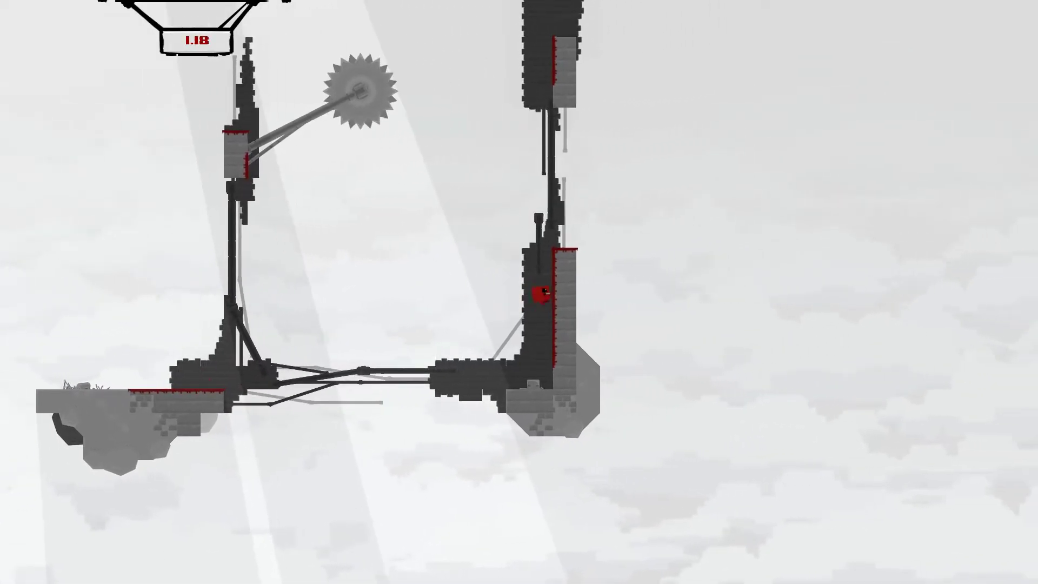
pyautogui.press('space')
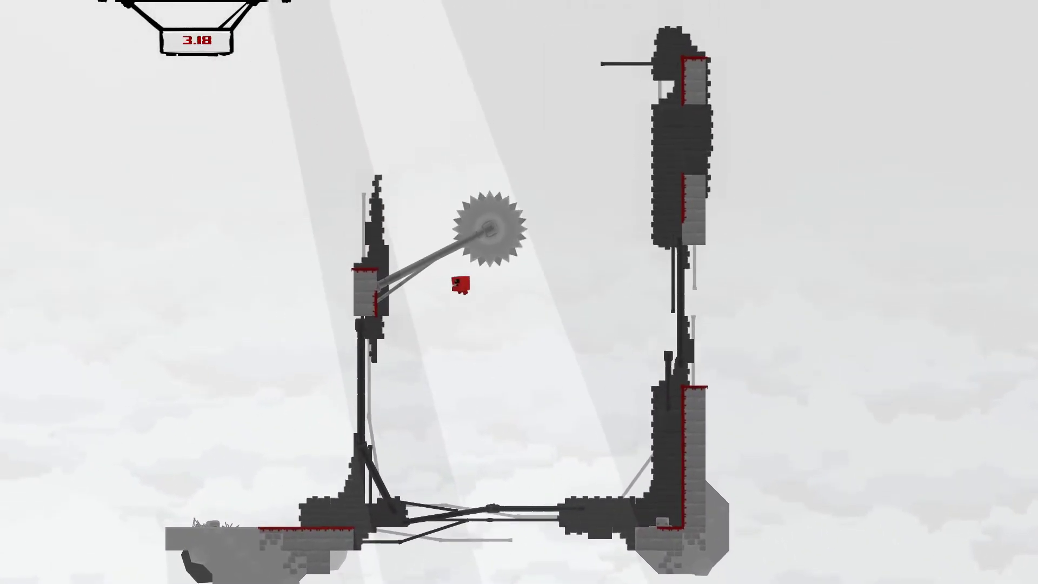
pyautogui.press('space')
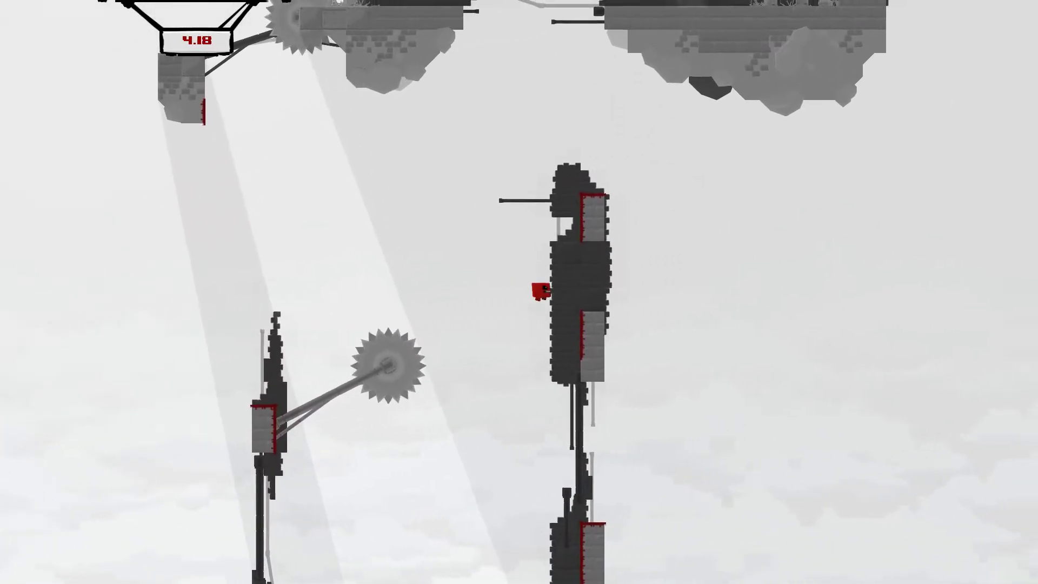
pyautogui.press('space')
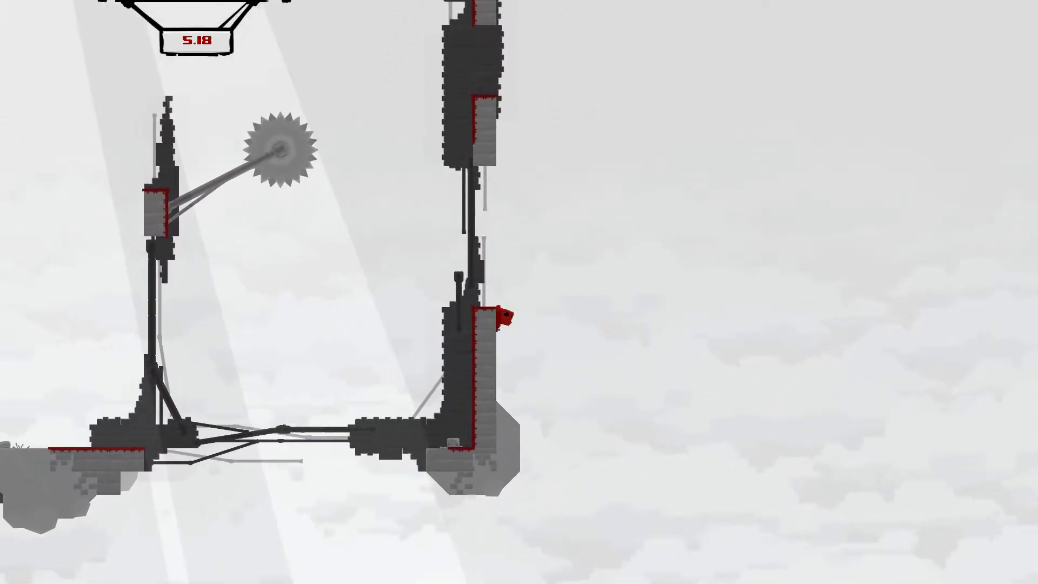
pyautogui.press('Left')
pyautogui.press('space')
pyautogui.press('Left')
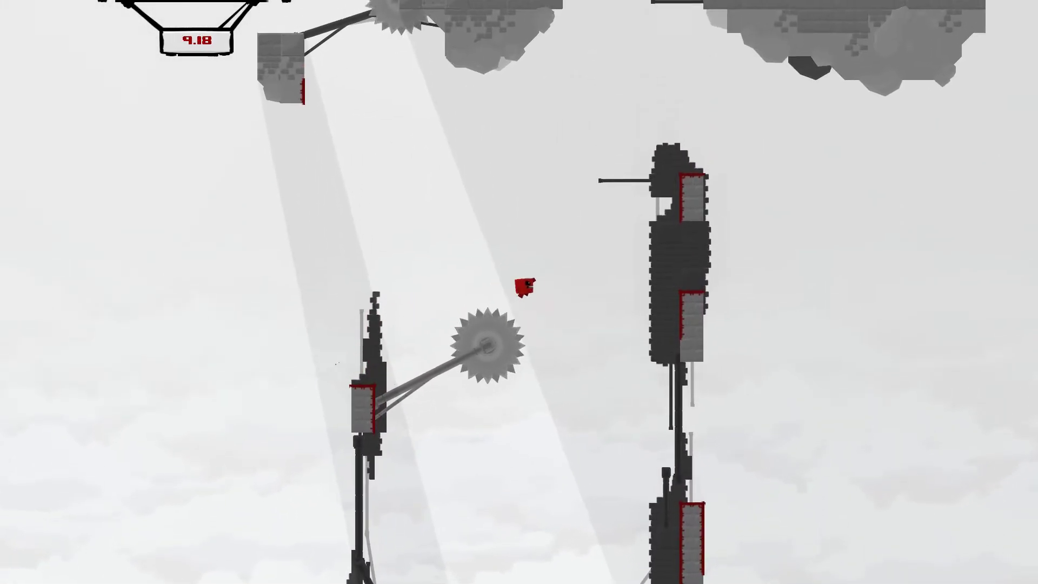
pyautogui.press('Right')
pyautogui.press('space')
pyautogui.press('Left')
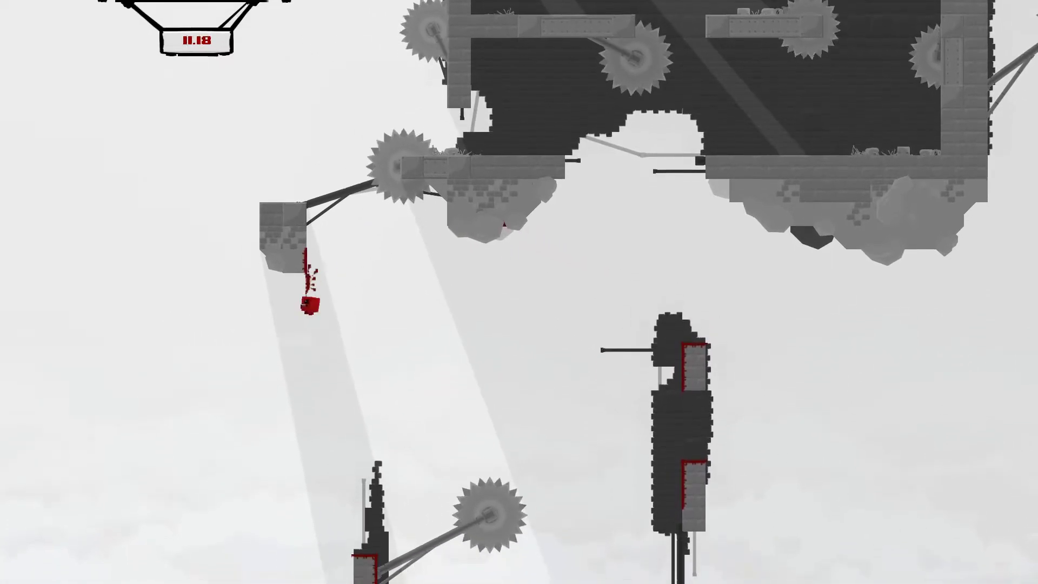
pyautogui.press('Left')
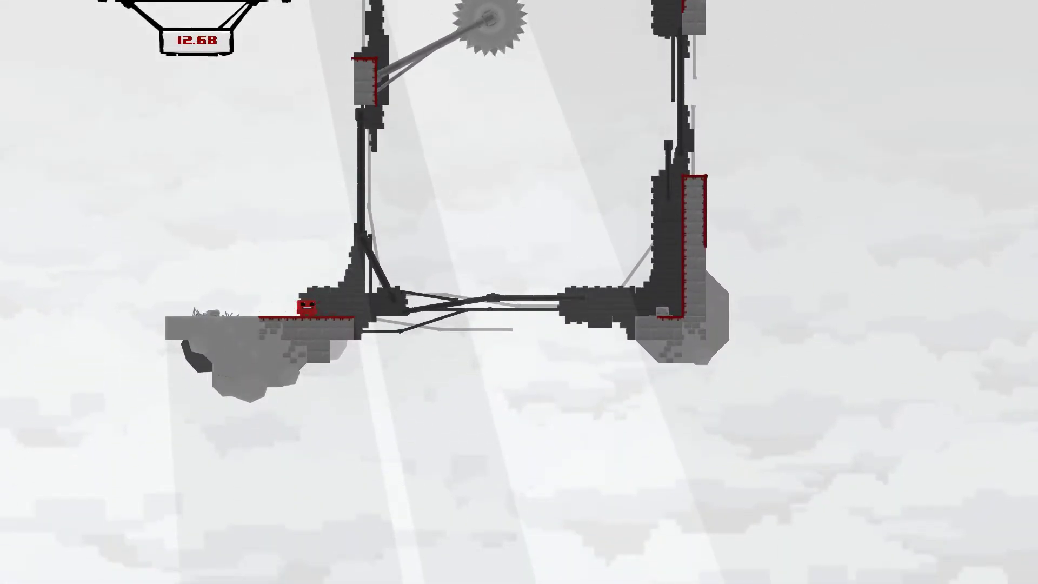
pyautogui.press('Right')
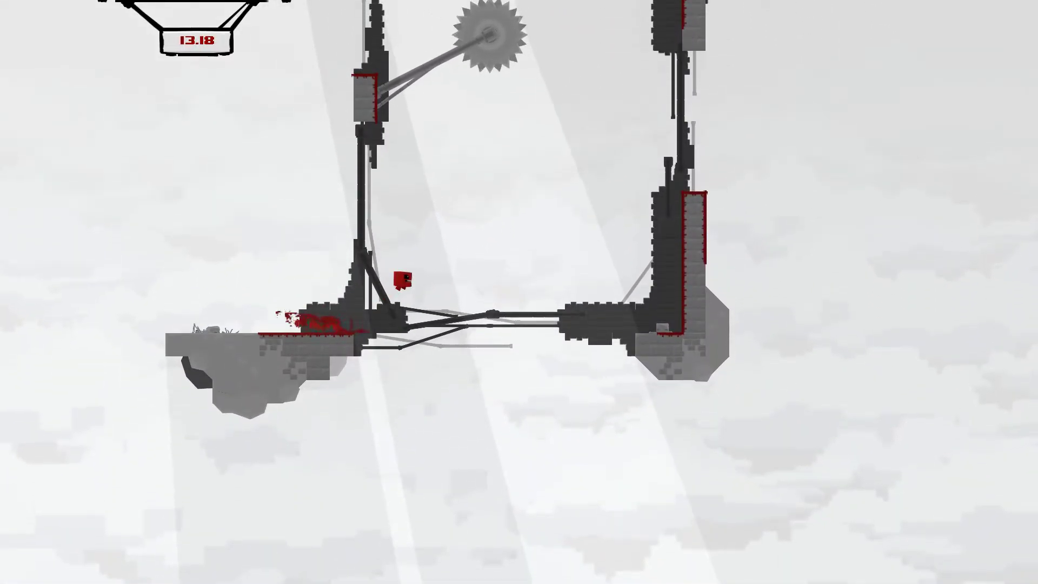
pyautogui.press('space')
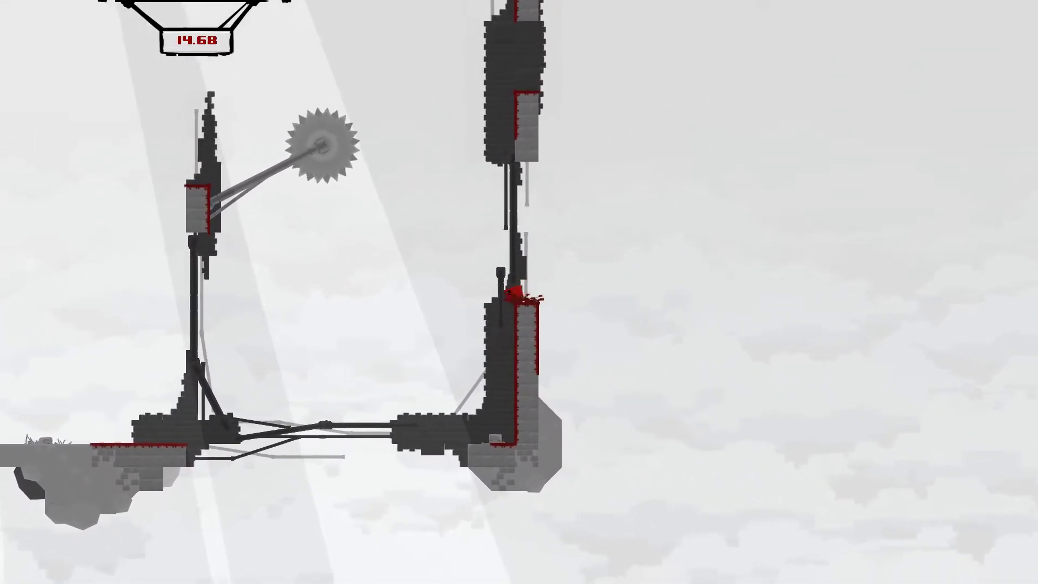
pyautogui.press('space')
pyautogui.press('Left')
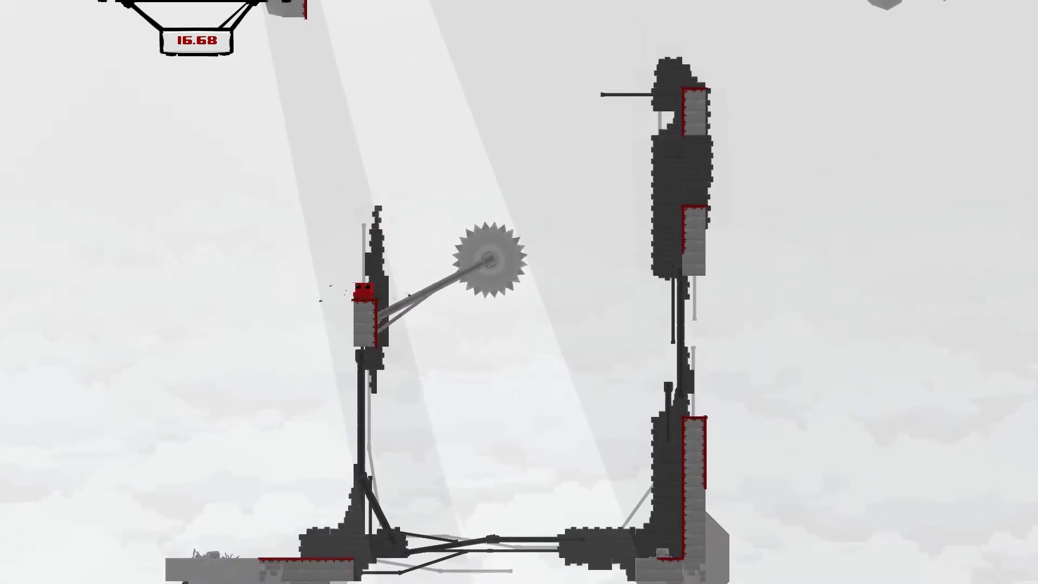
pyautogui.press('space')
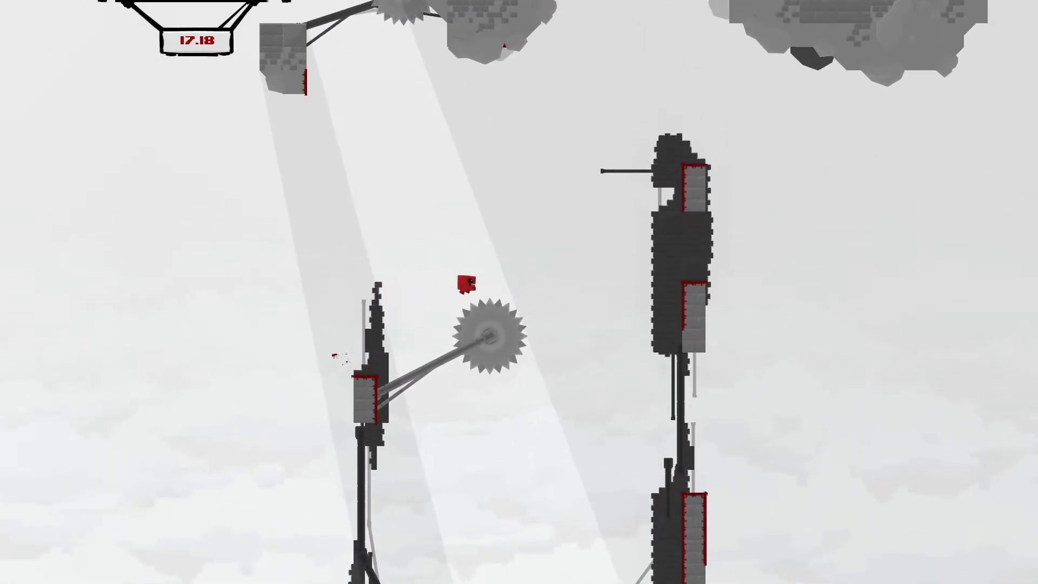
pyautogui.press('Right')
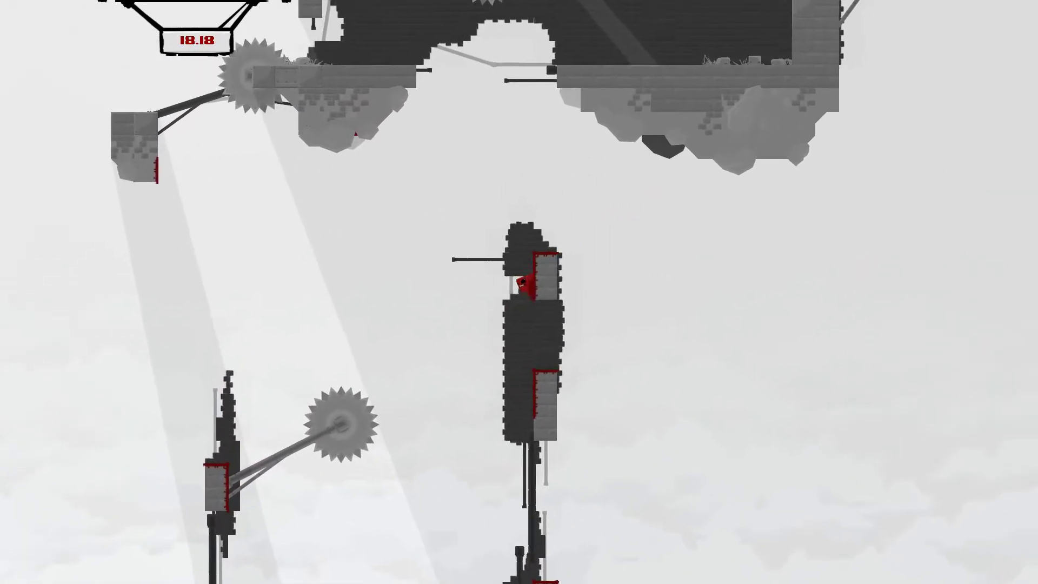
pyautogui.press('space')
pyautogui.press('Left')
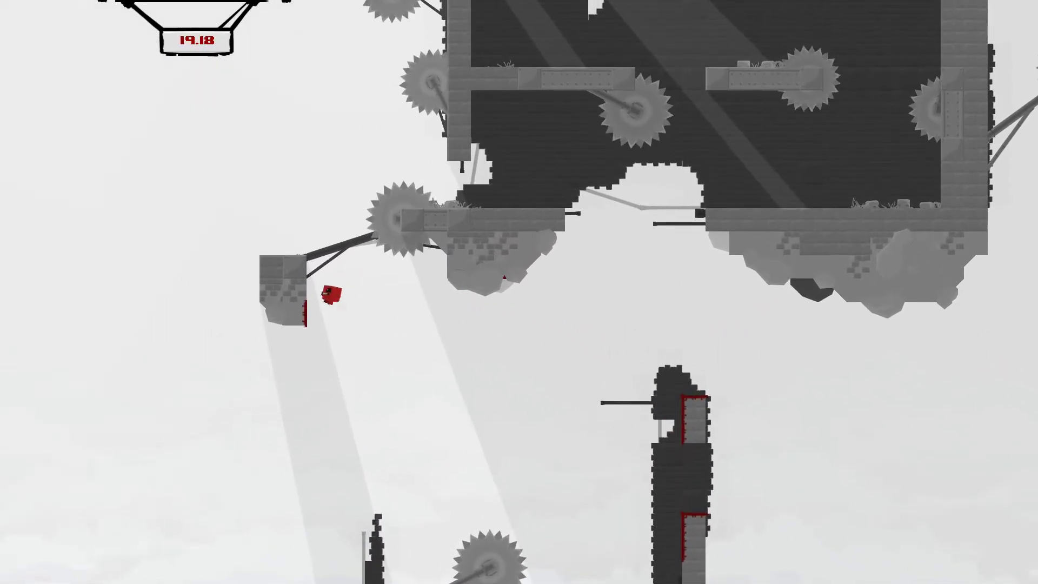
pyautogui.press('space')
pyautogui.press('space')
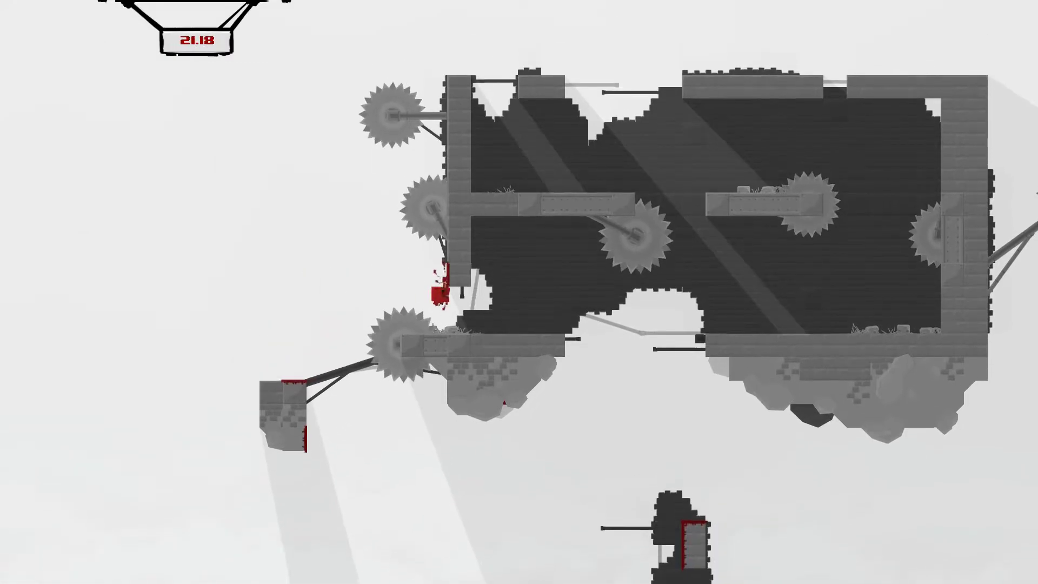
pyautogui.press('Right')
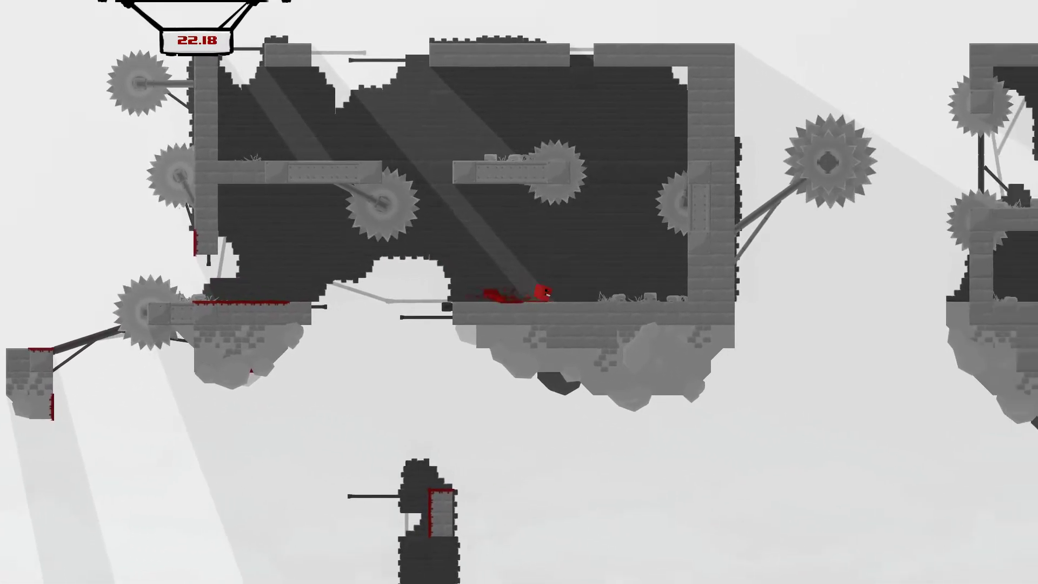
pyautogui.press('Right')
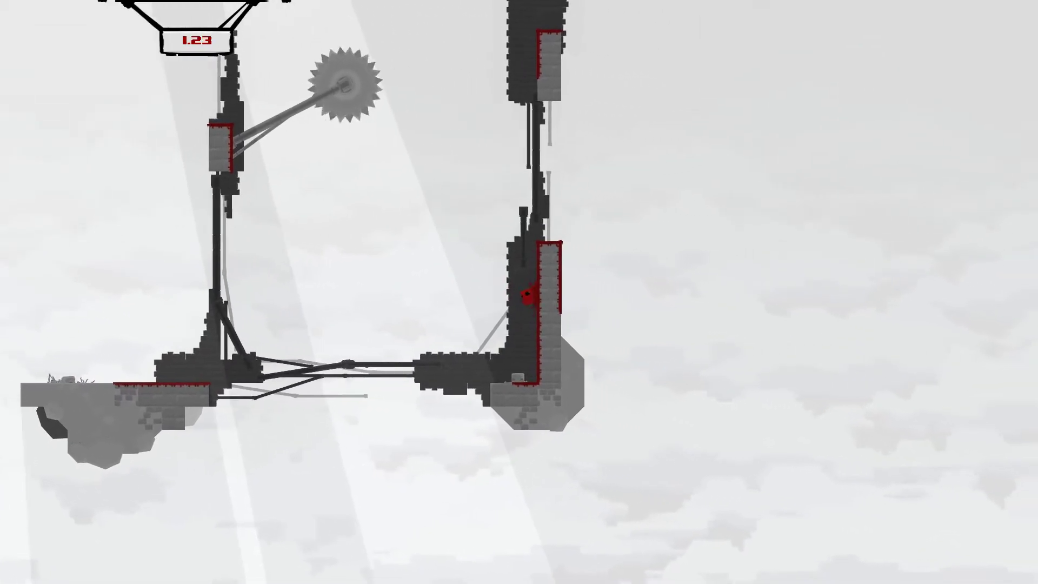
pyautogui.press('space')
pyautogui.press('Left')
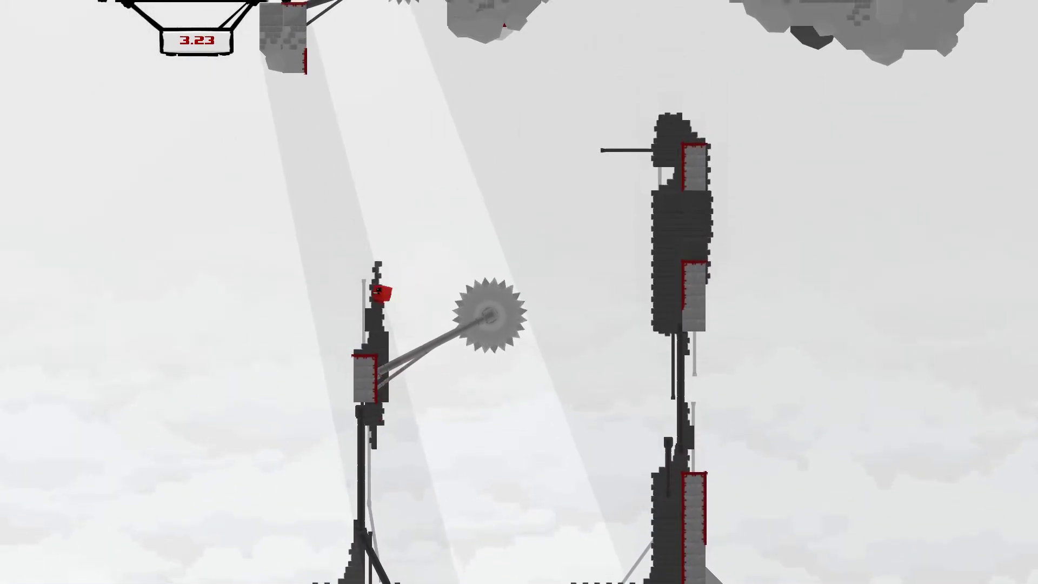
pyautogui.press('space')
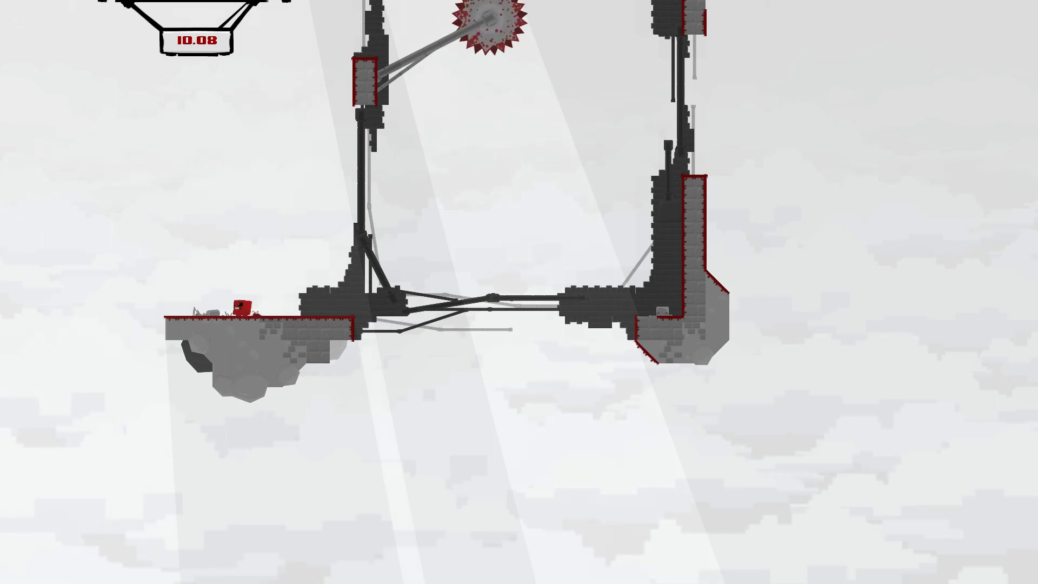
# - Wall-jump up between the pillars and land on the small ledge below the fortress
pyautogui.press('space')
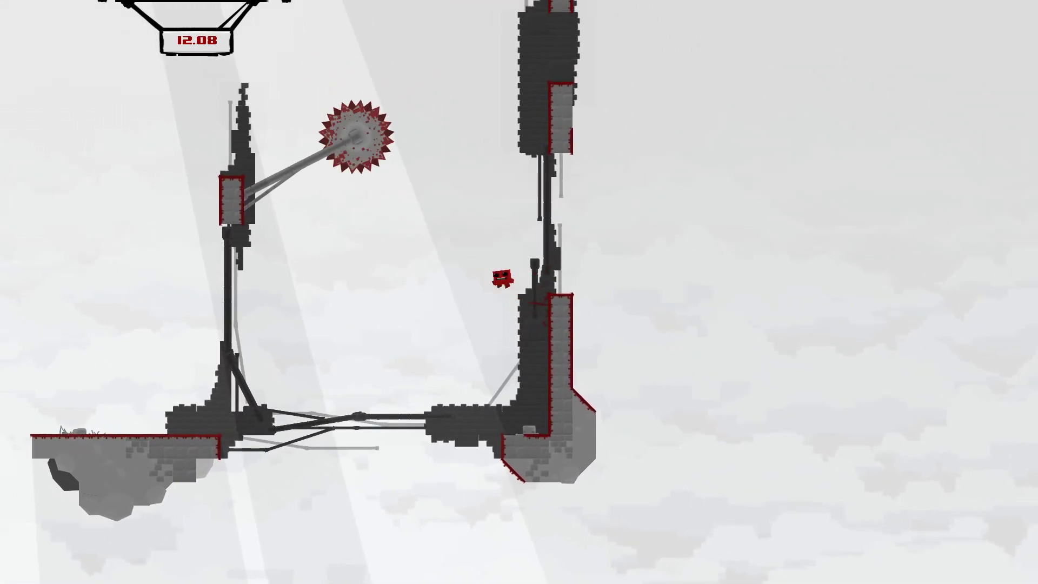
pyautogui.press('space')
pyautogui.press('space')
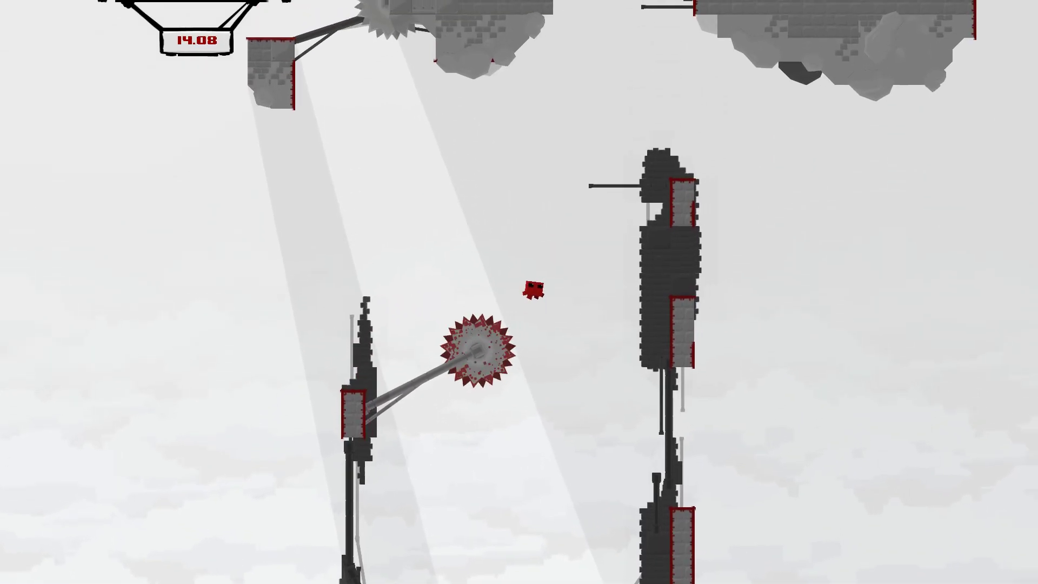
pyautogui.press('space')
pyautogui.press('Left')
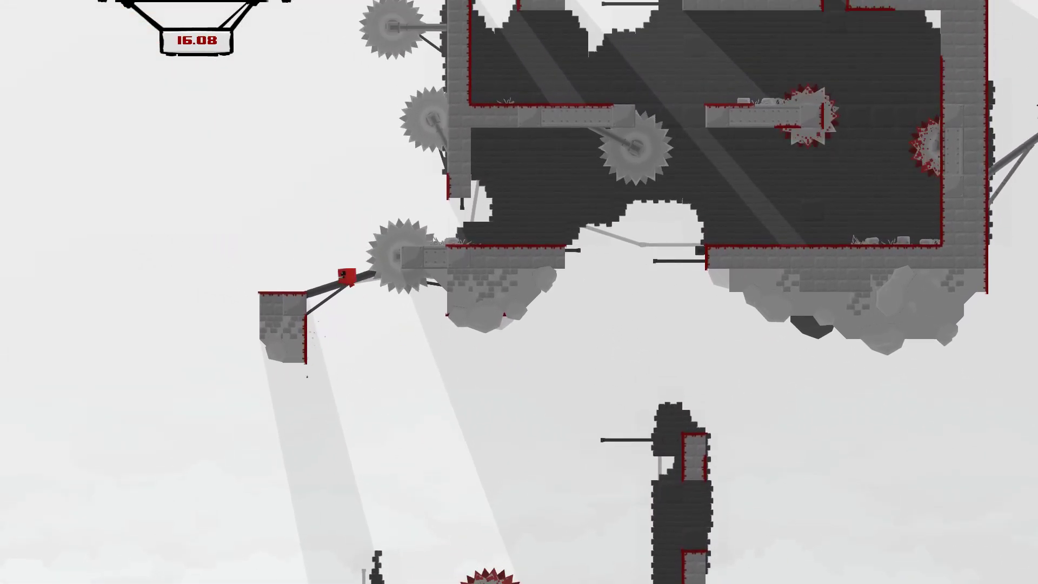
# - Cross the fortress past the saws, wall-jump out the top, and leap toward the next island
pyautogui.press('space')
pyautogui.press('Right')
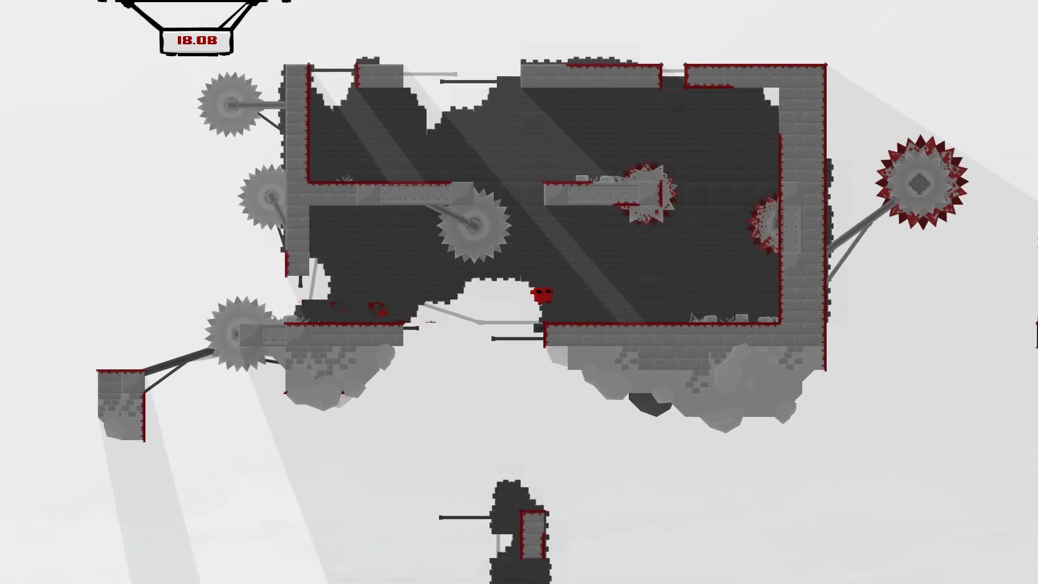
pyautogui.press('space')
pyautogui.press('Left')
pyautogui.press('space')
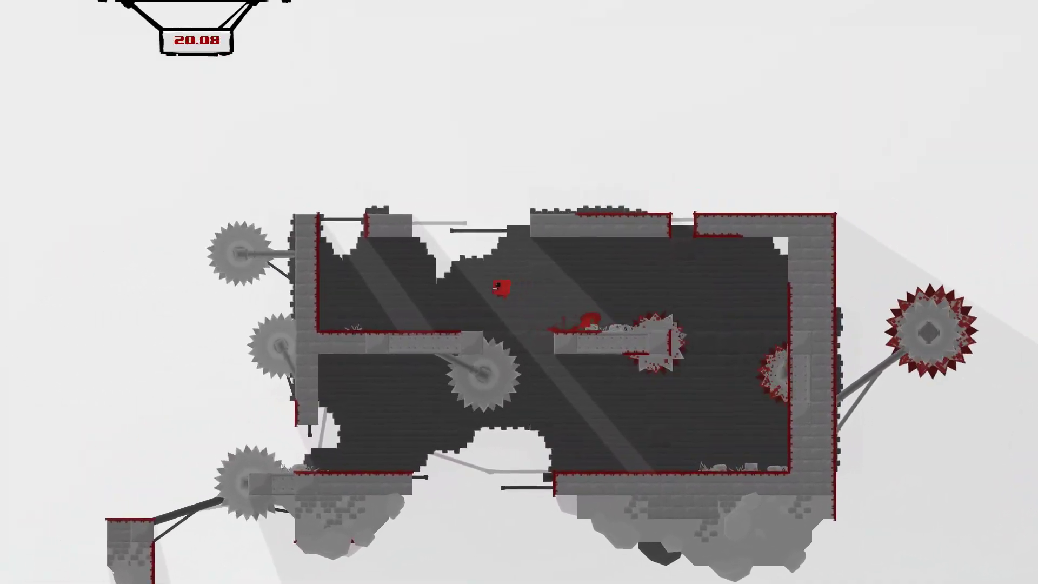
pyautogui.press('space')
pyautogui.press('Right')
pyautogui.press('space')
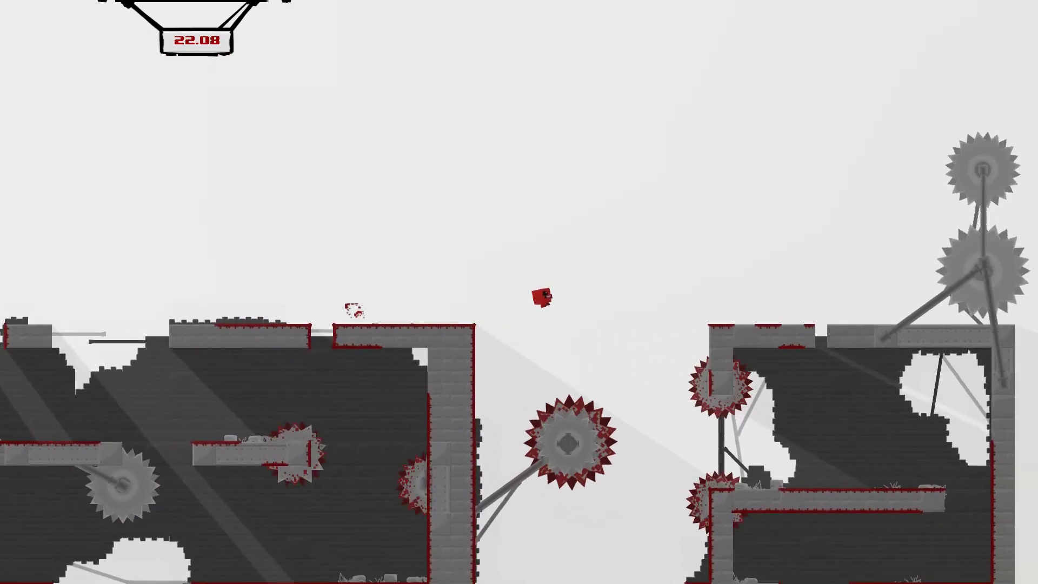